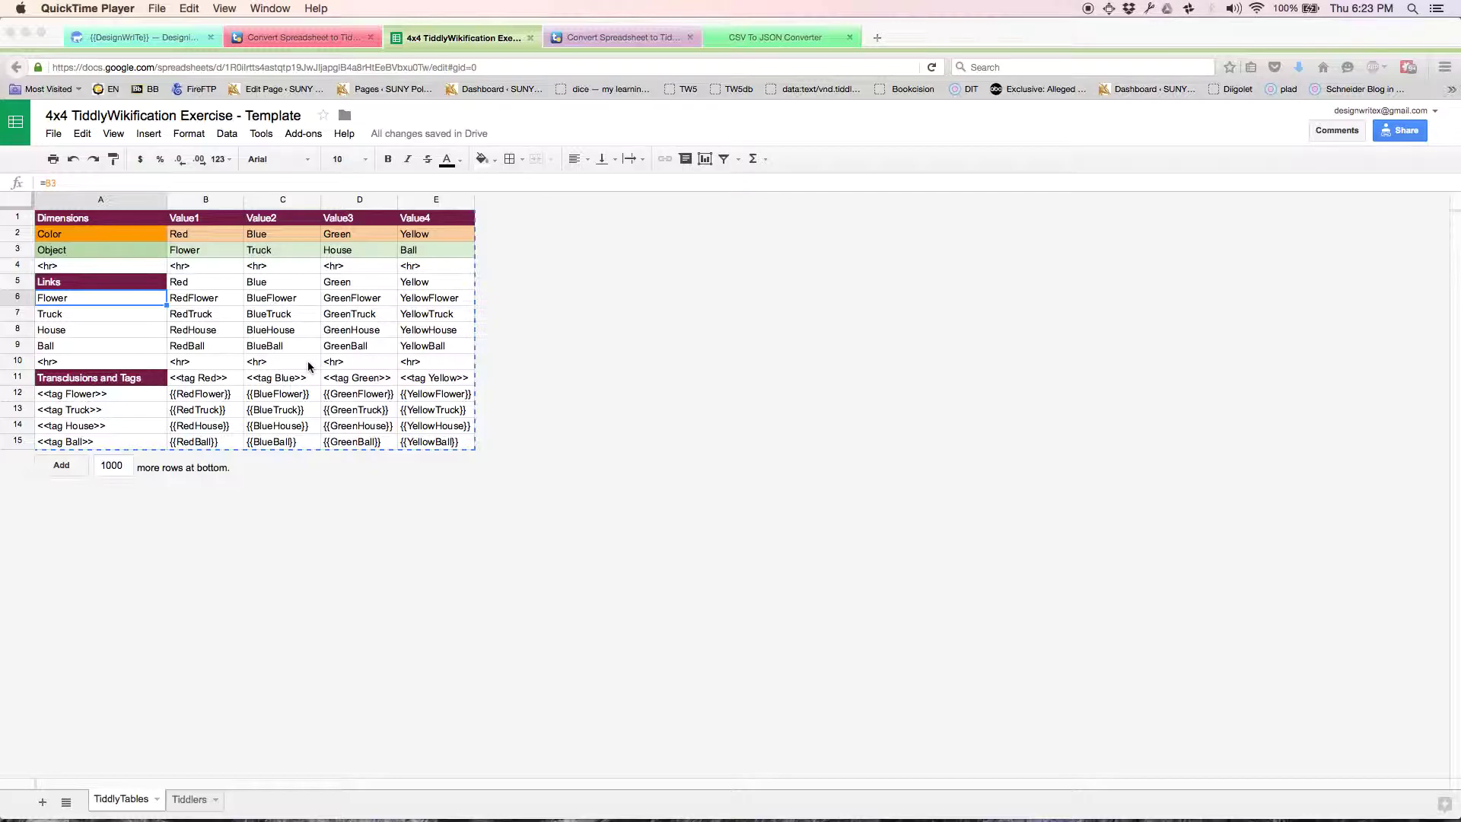
# From the DesignWrITe Home page, open 'Exercise: Import tiddlers from CSV', briefly viewing 'Spreadsheet As Wiki Models'.
pyautogui.click(147, 39)
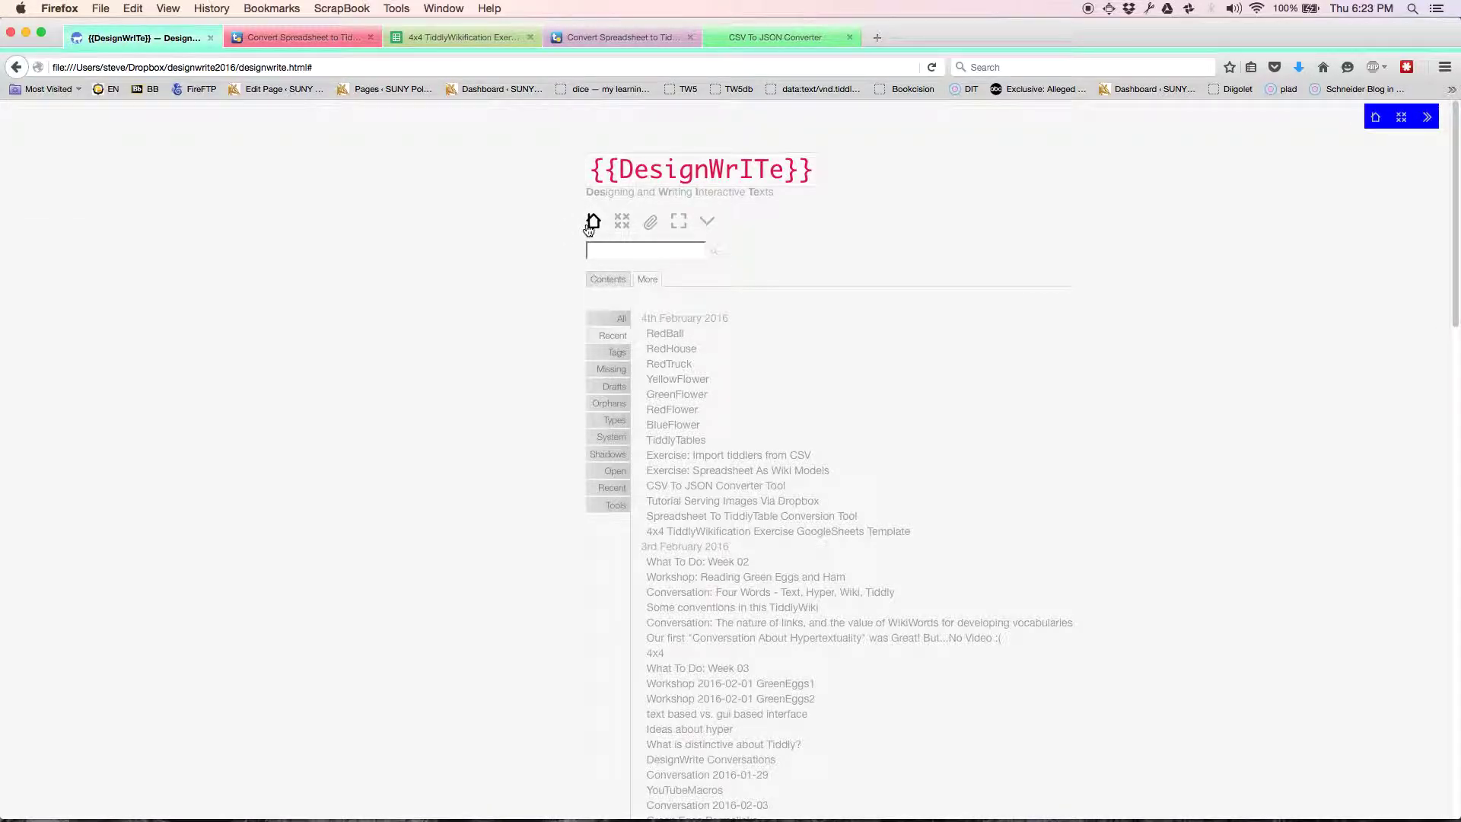
pyautogui.click(592, 224)
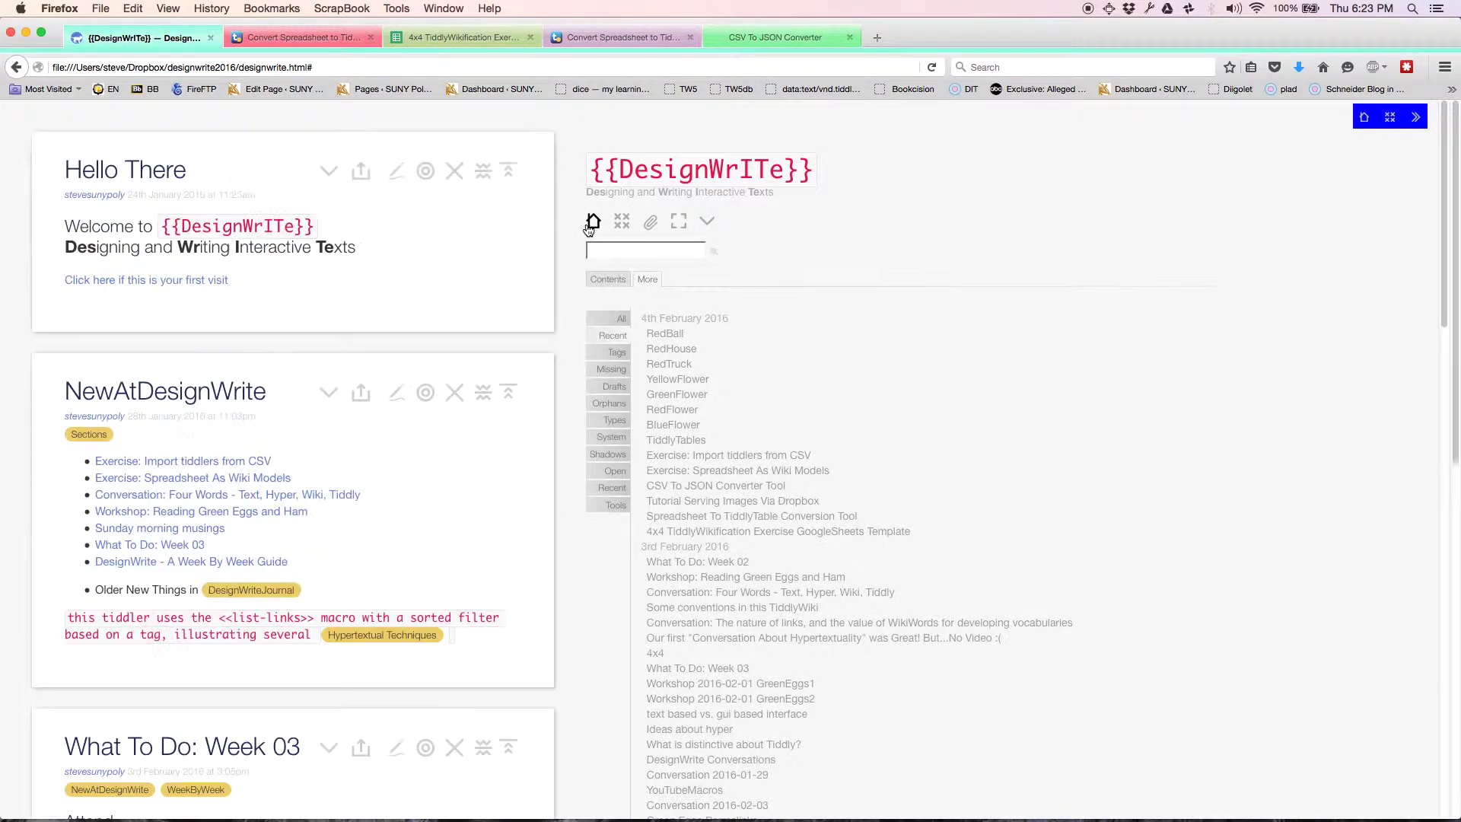
pyautogui.click(254, 462)
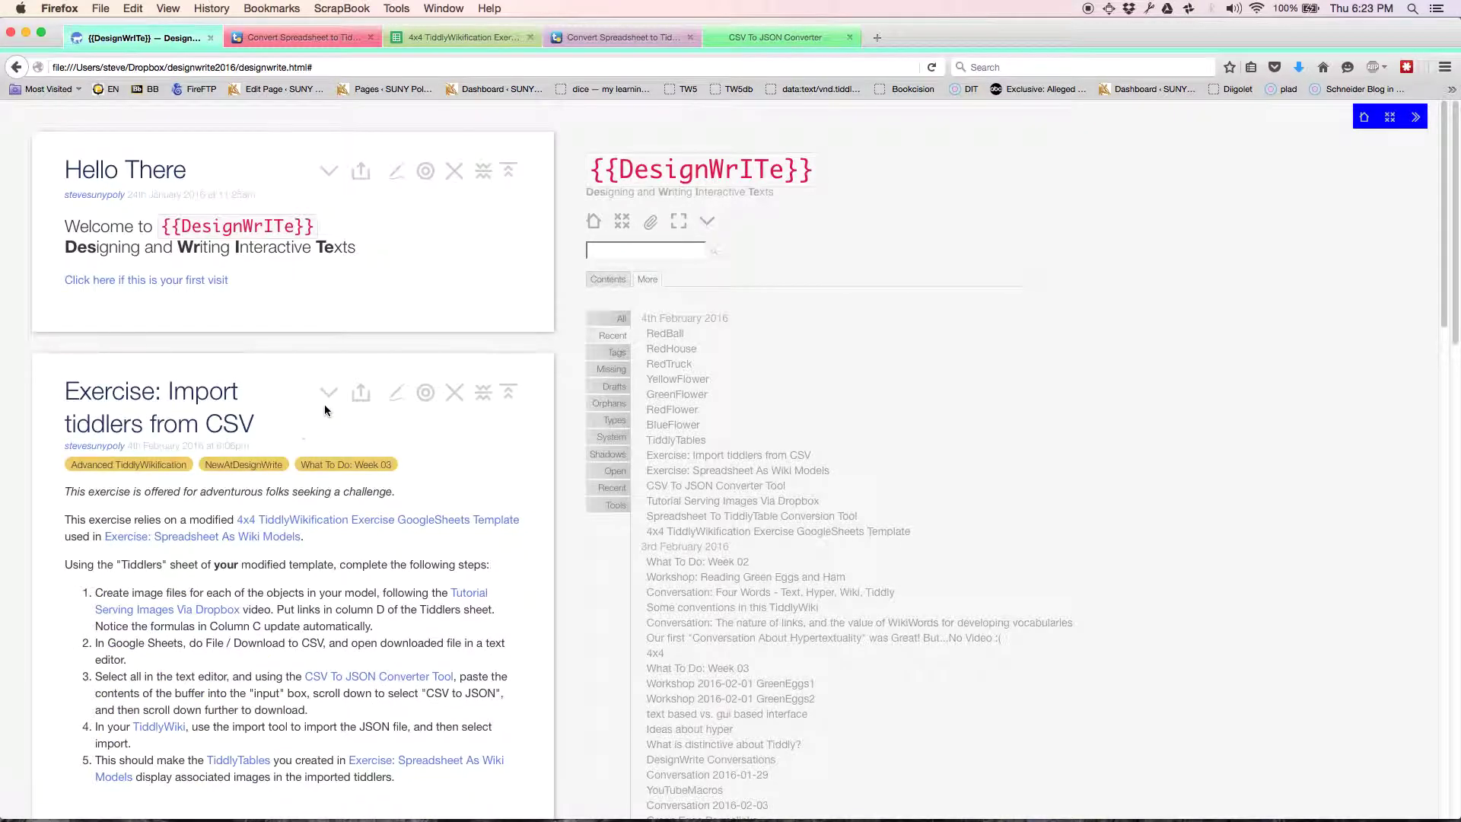
pyautogui.scroll(-3, 325, 410)
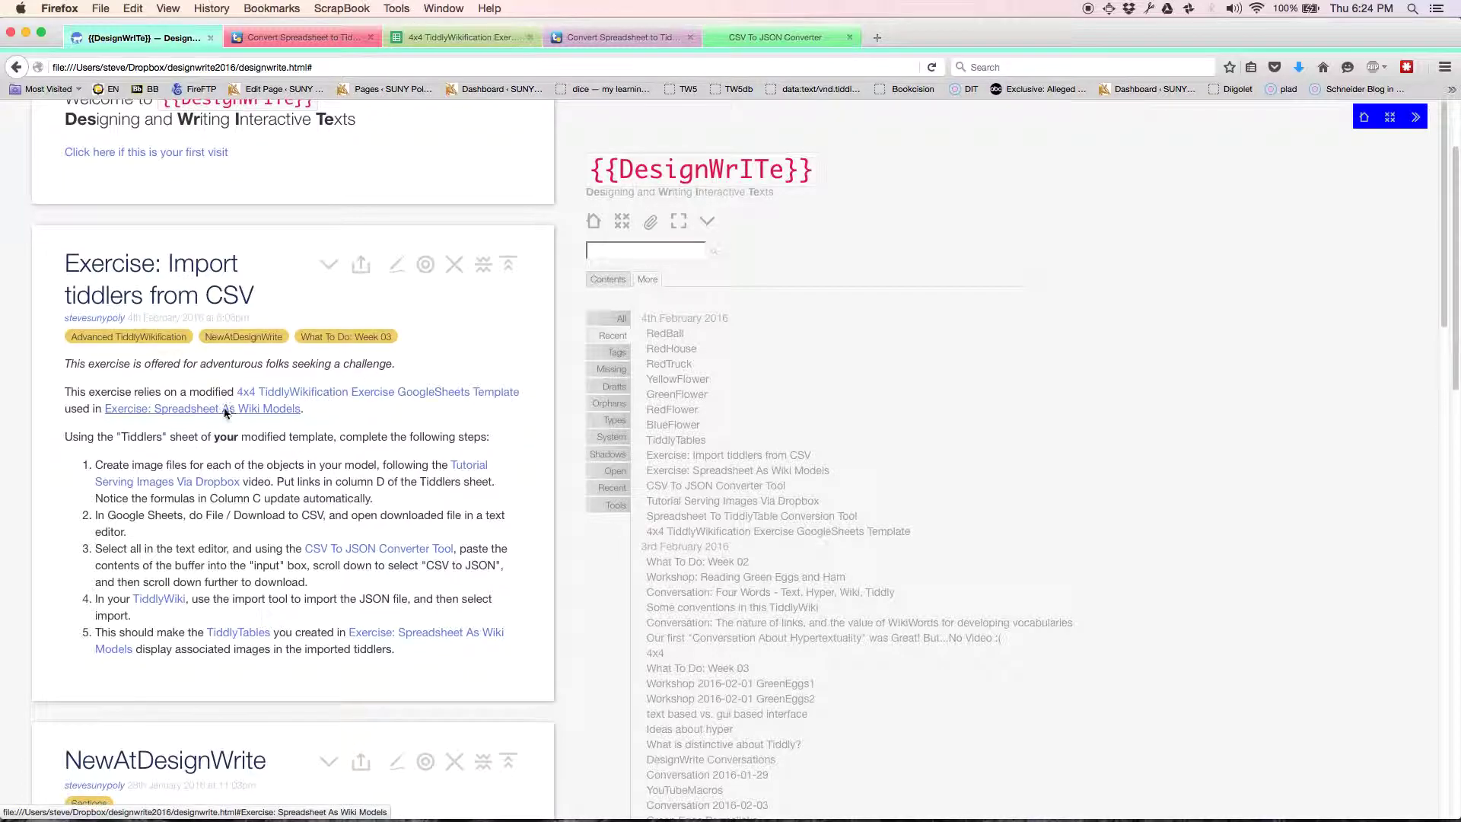
pyautogui.click(226, 409)
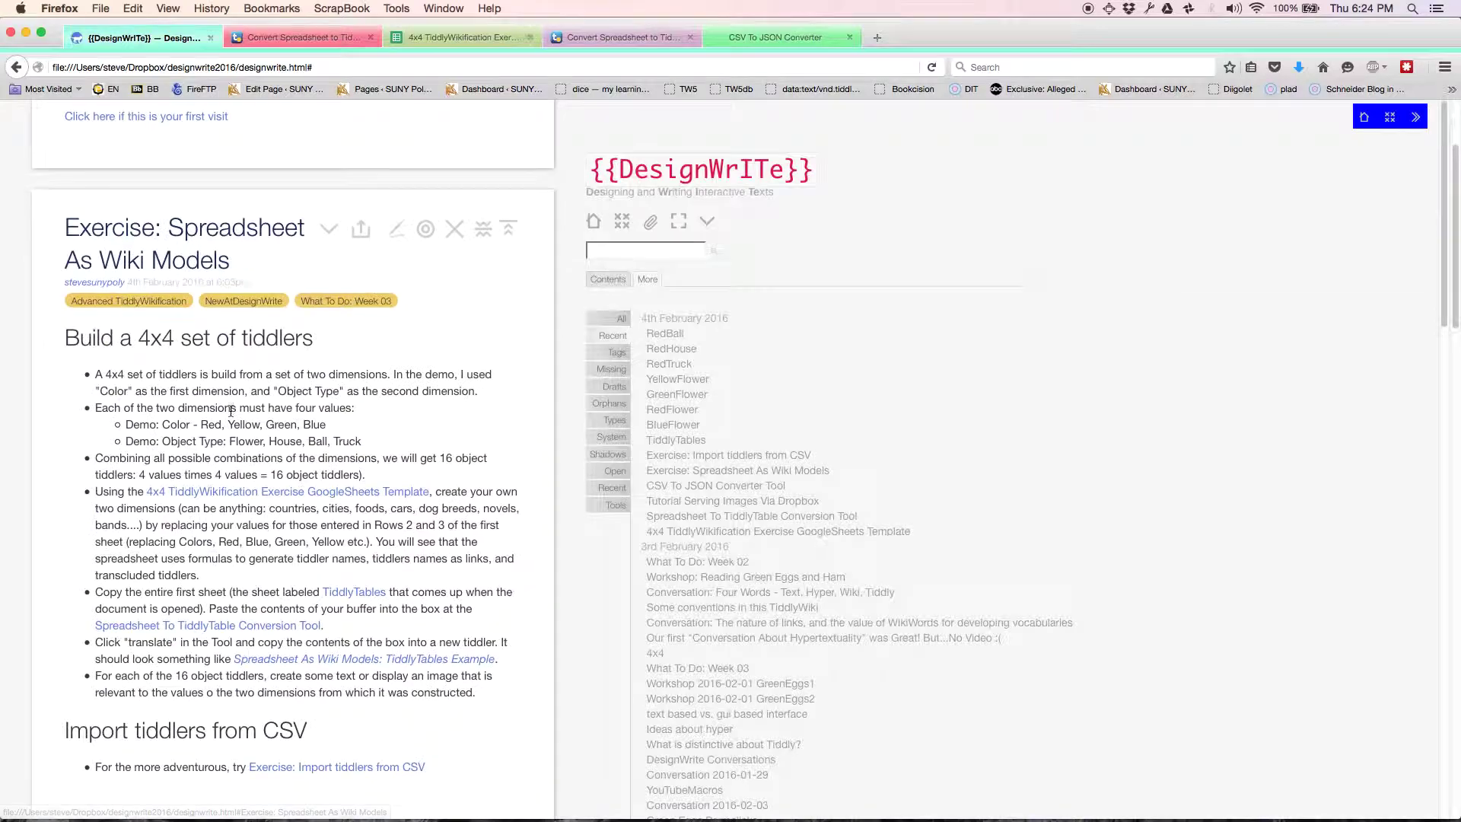
pyautogui.click(456, 230)
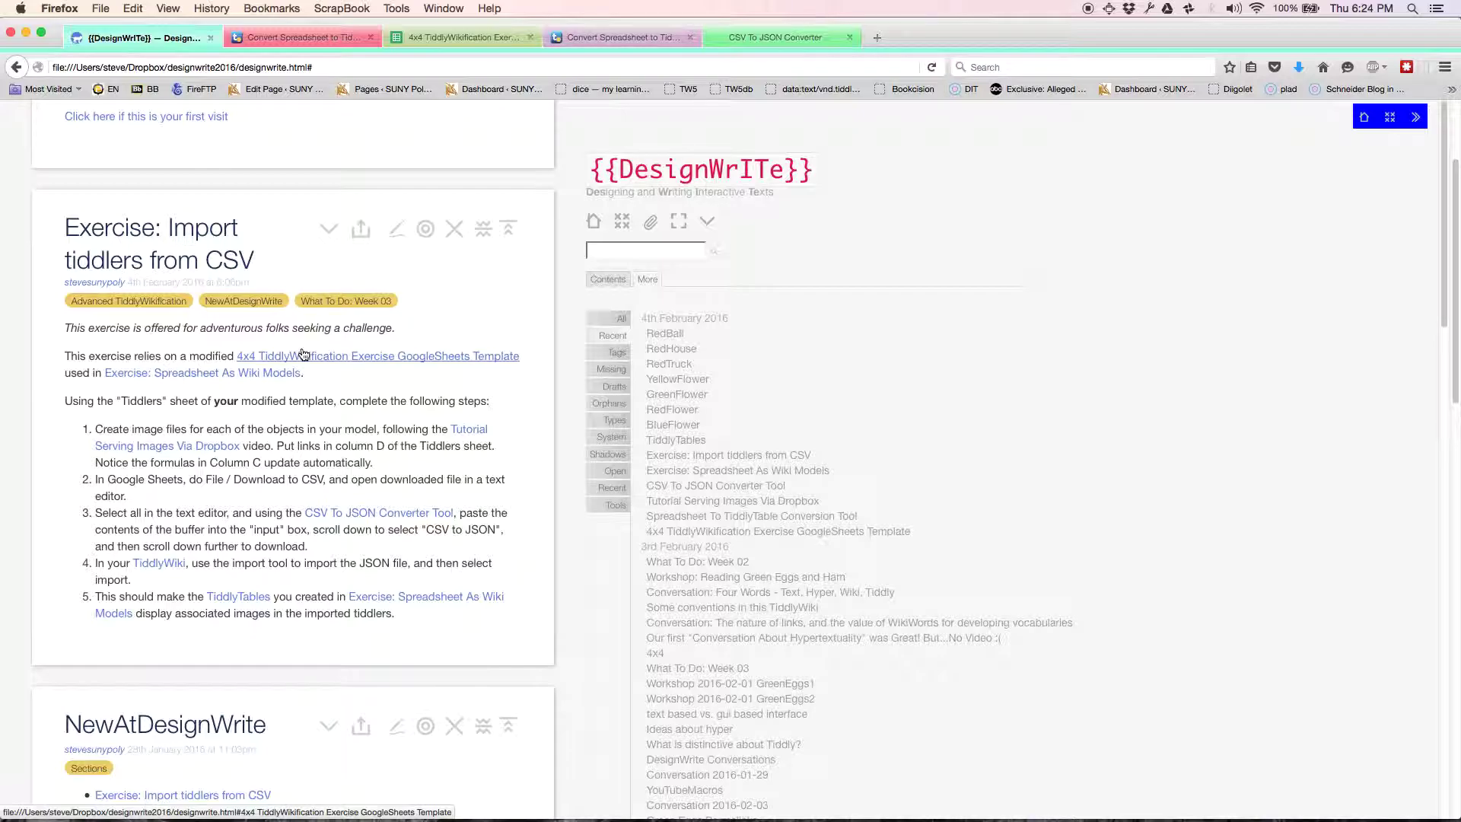
# On the template's Tiddlers sheet, inspect the title and text headers and the Dimensions title formula.
pyautogui.click(441, 39)
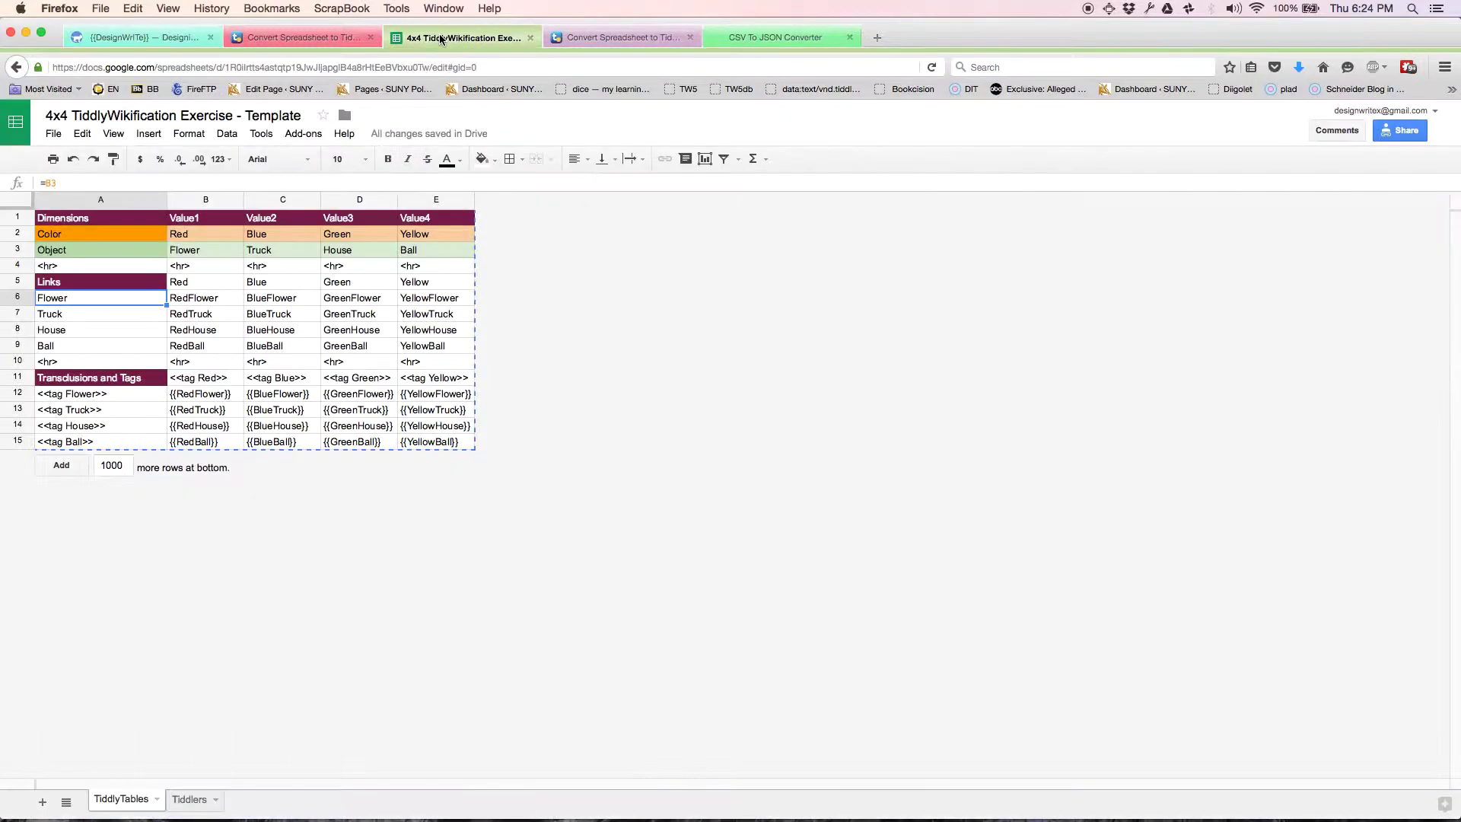
pyautogui.click(196, 800)
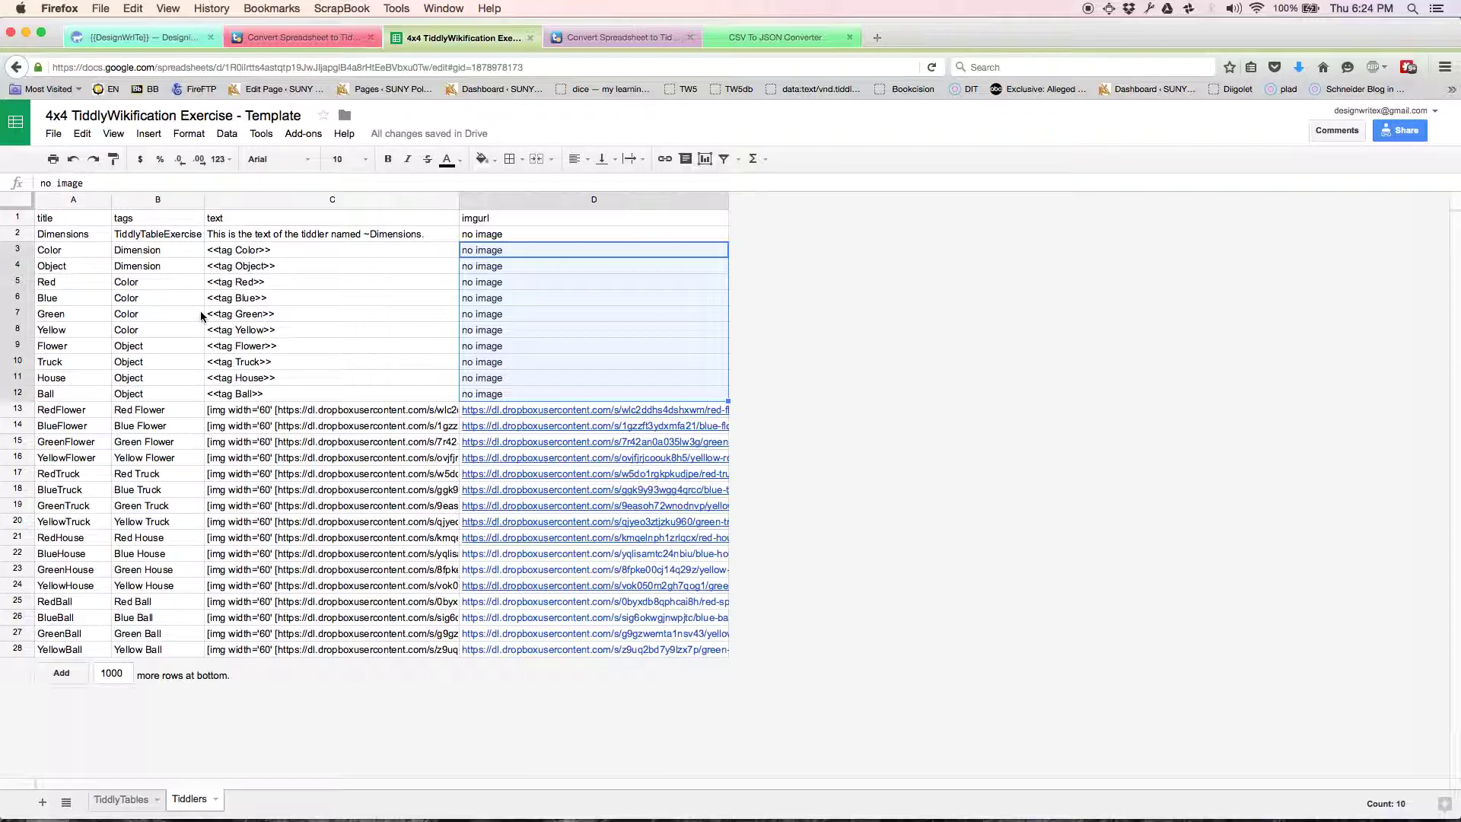
pyautogui.click(62, 220)
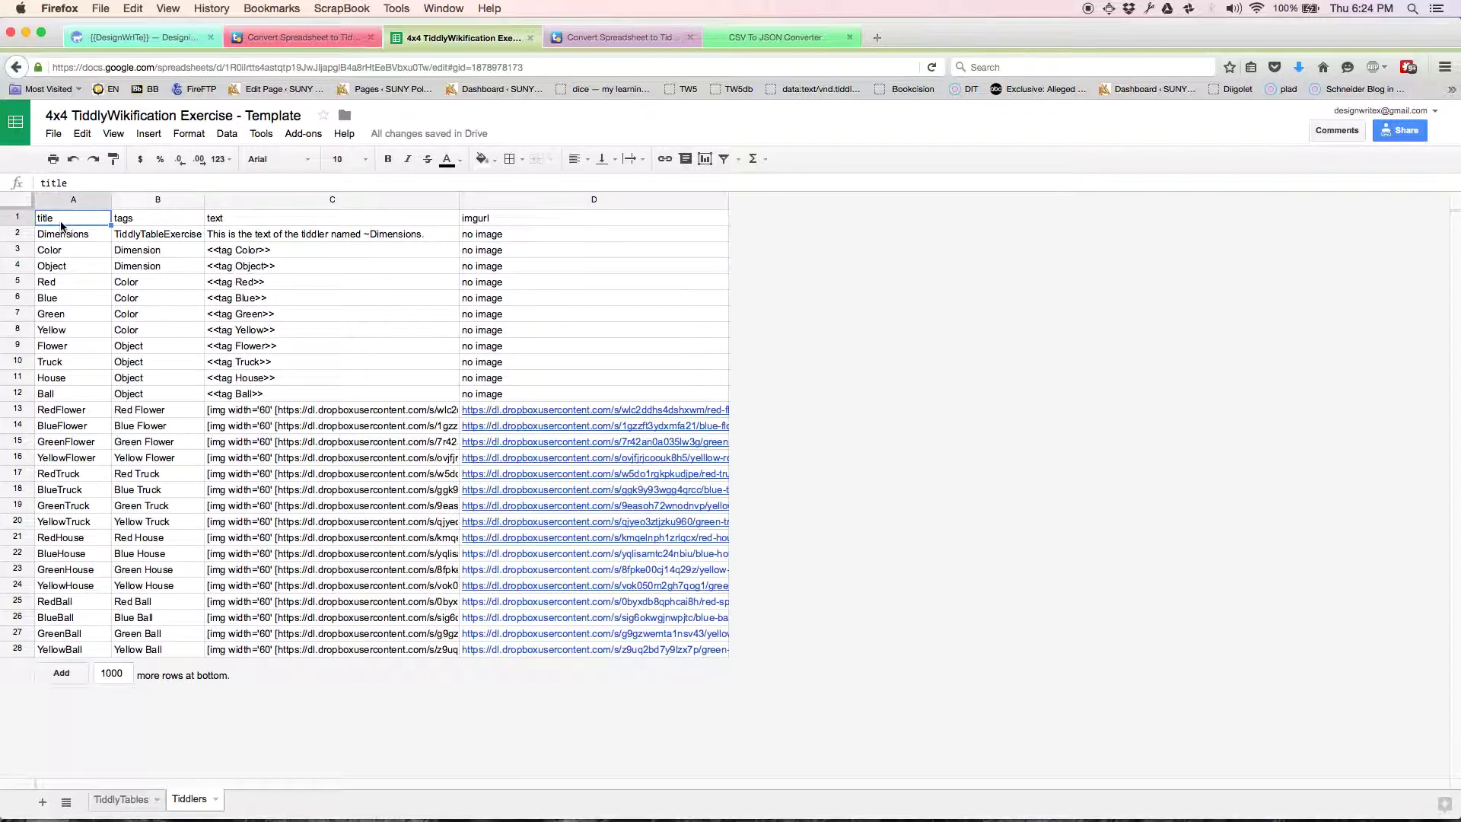
pyautogui.press('Right')
pyautogui.press('Right')
pyautogui.press('Right')
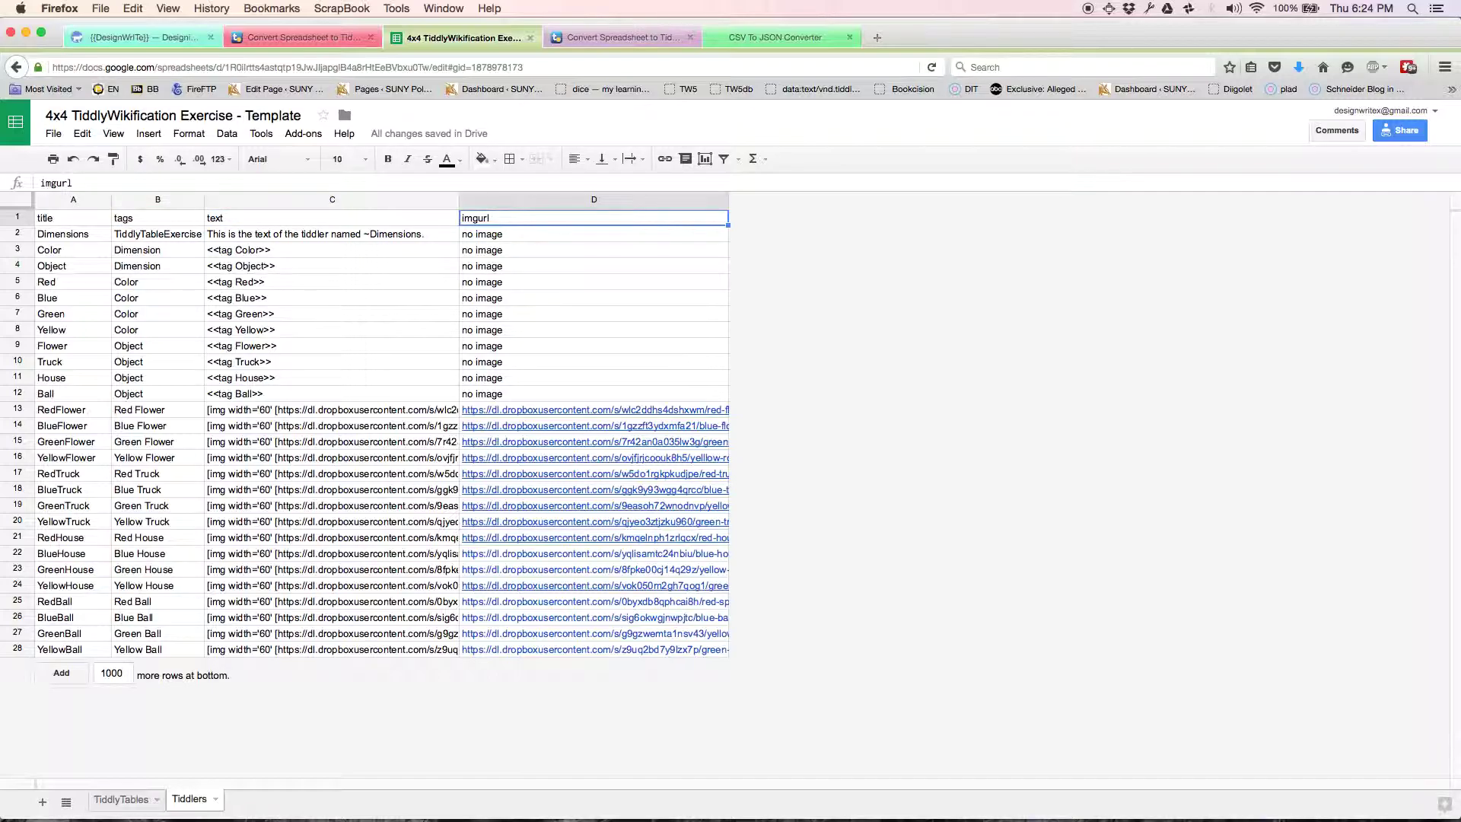
pyautogui.press('Left')
pyautogui.press('Right')
pyautogui.press('Left')
pyautogui.press('Left')
pyautogui.press('Left')
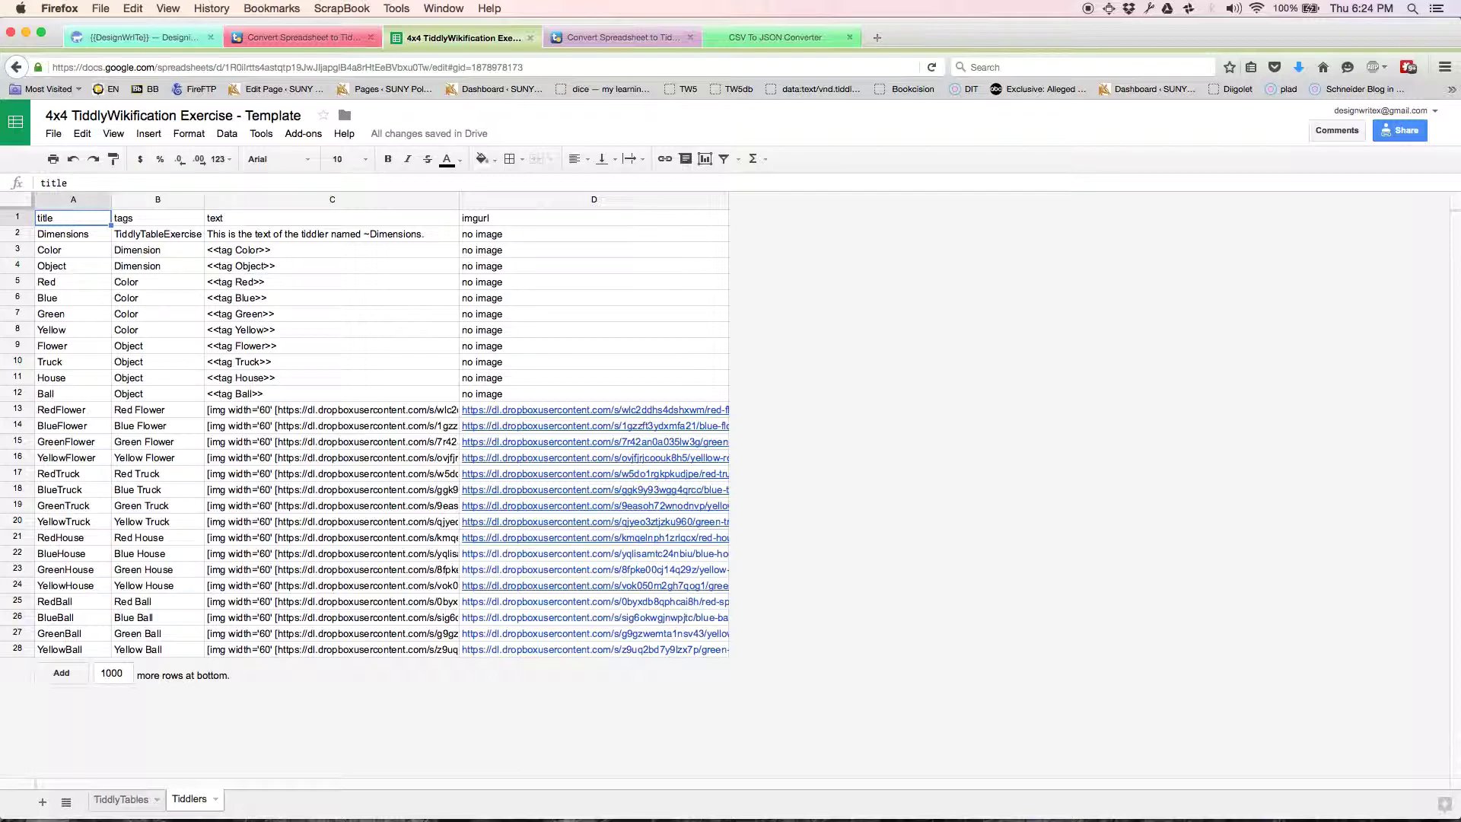
pyautogui.click(73, 233)
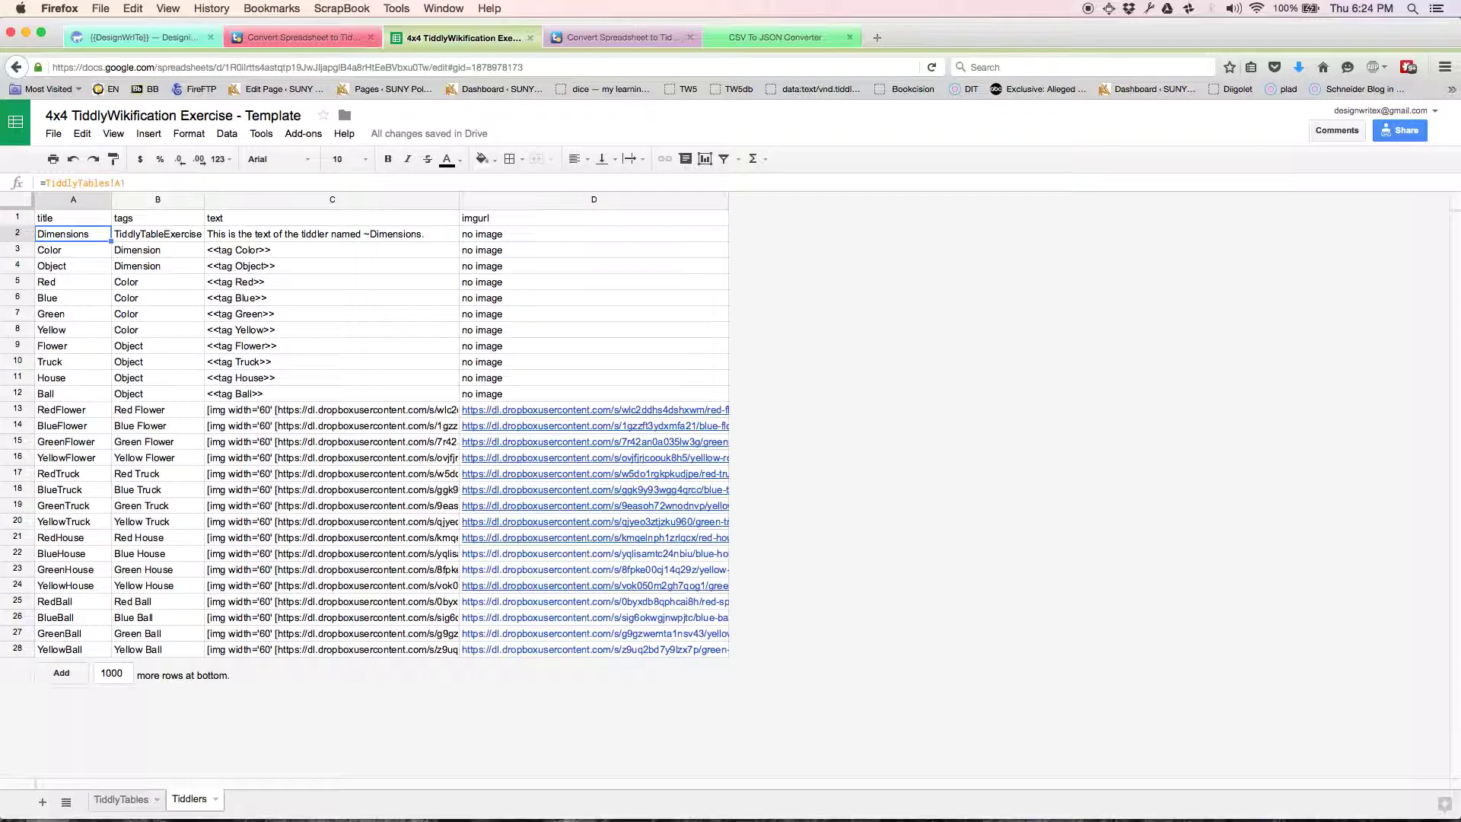
# On the TiddlyTables sheet, inspect the formulas behind Truck, Red, YellowHouse and the Links row.
pyautogui.click(126, 805)
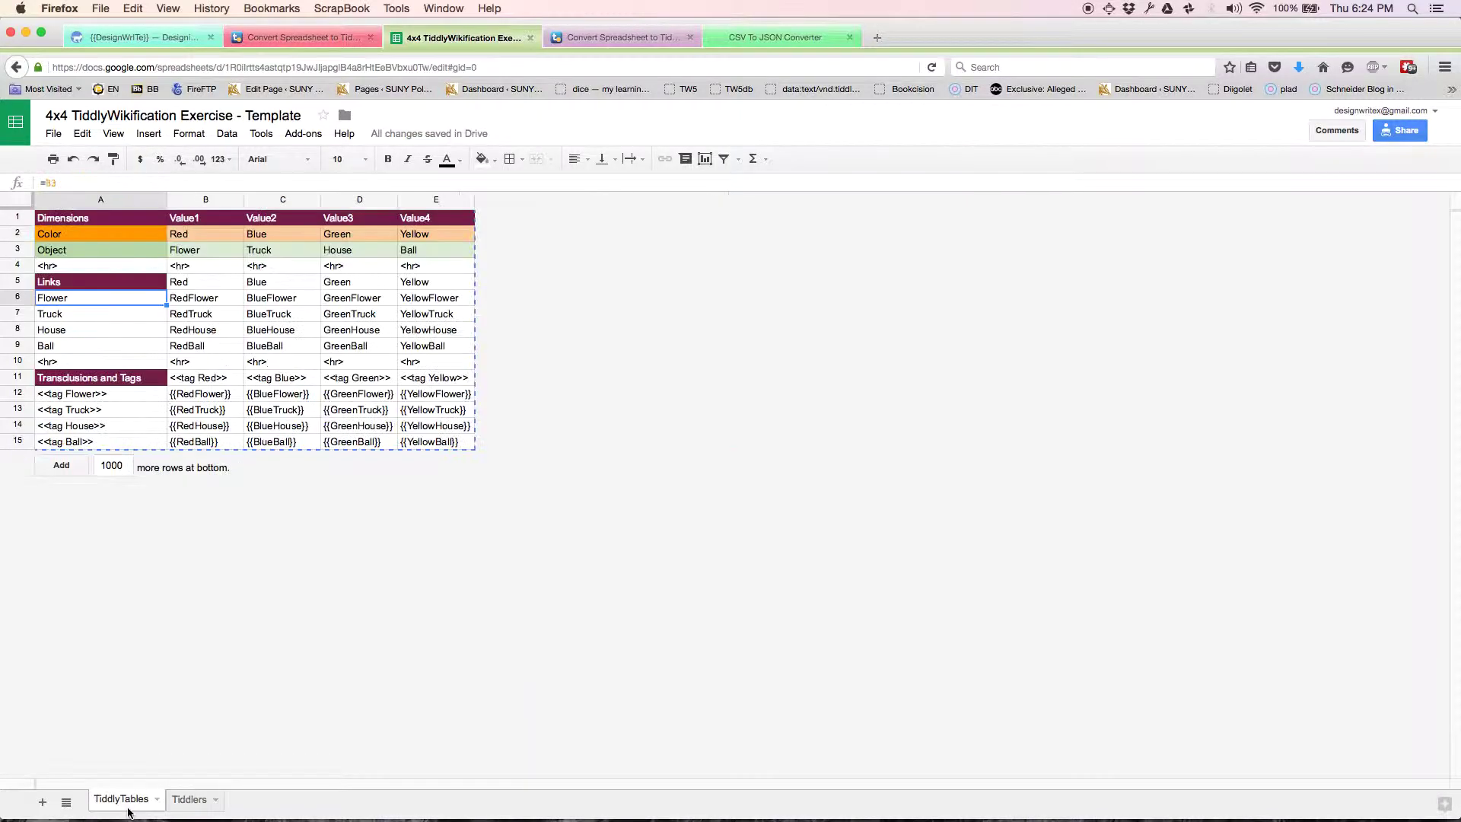
pyautogui.click(85, 218)
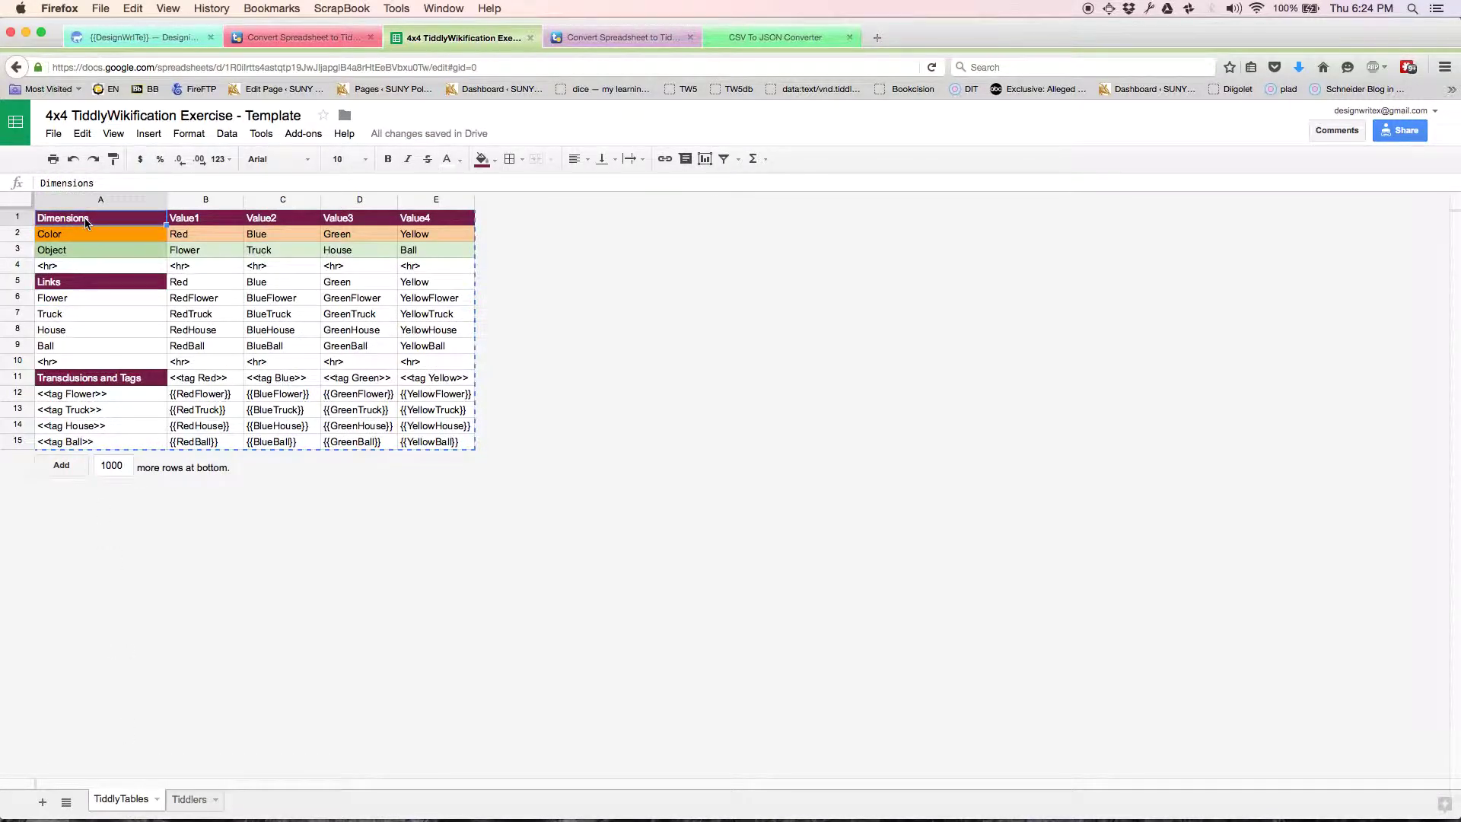
pyautogui.press('Down')
pyautogui.press('Down')
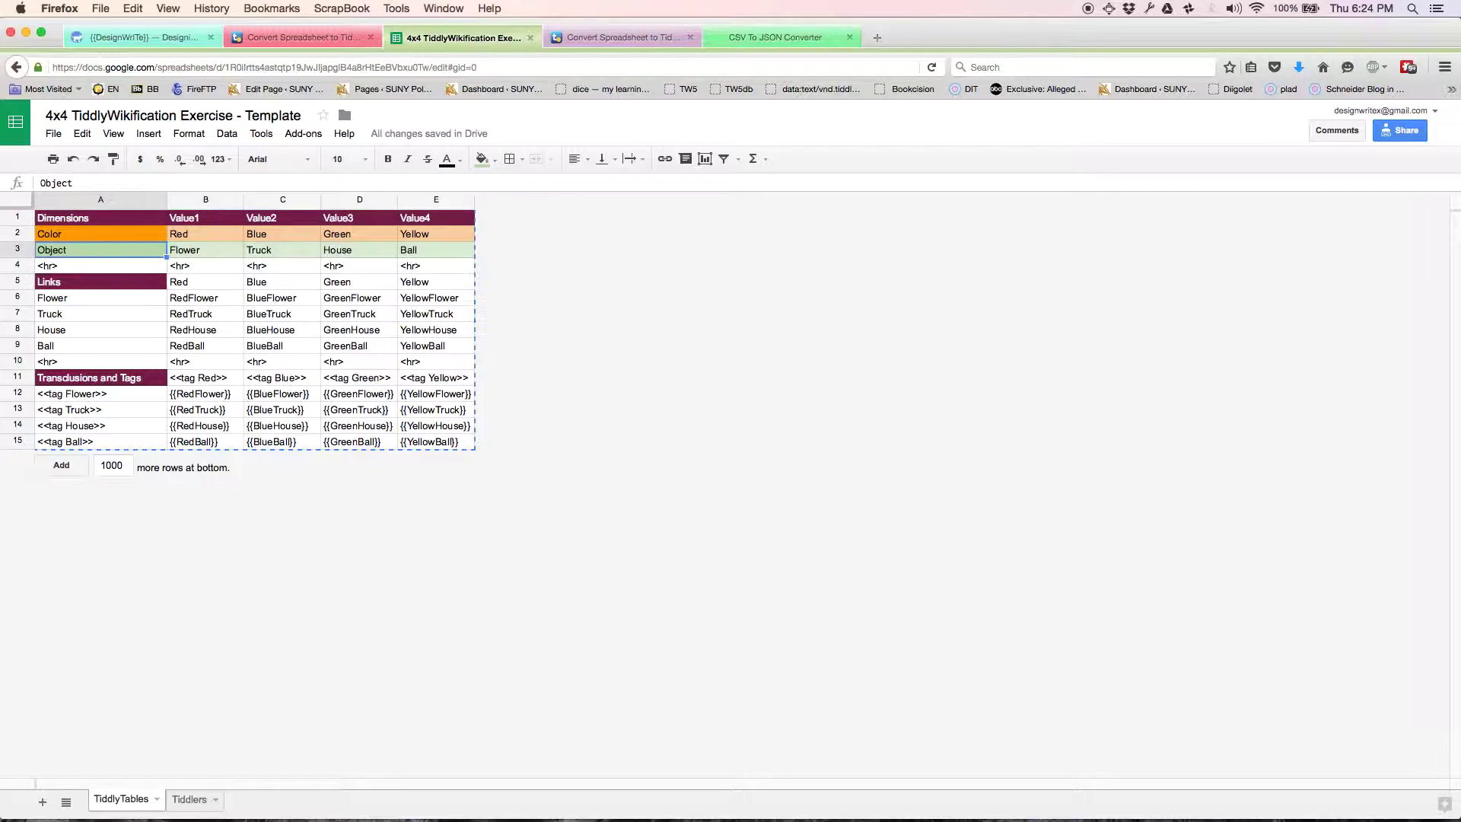
pyautogui.press('Down')
pyautogui.press('Down')
pyautogui.press('Down')
pyautogui.press('Down')
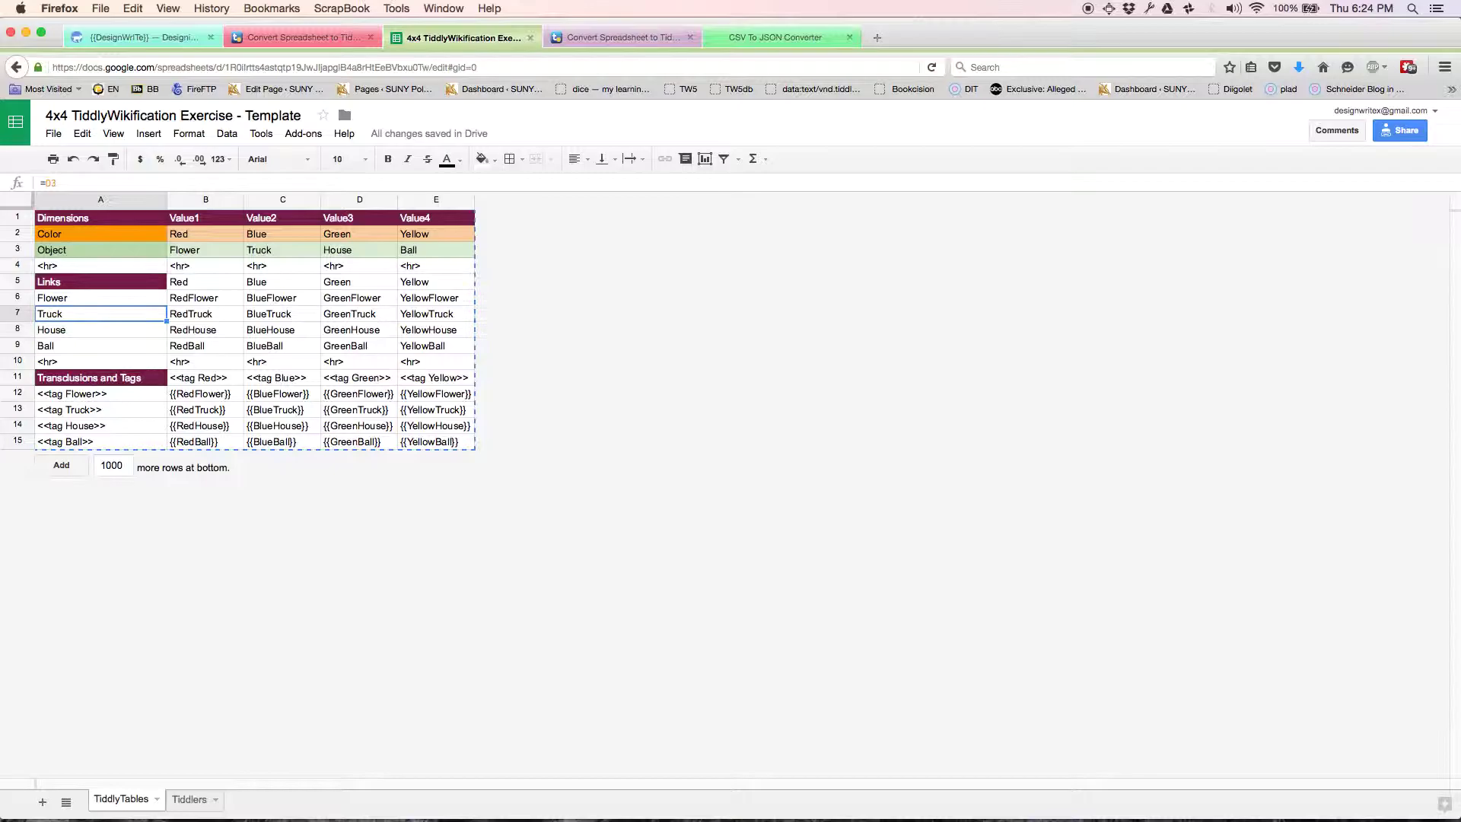
pyautogui.press('Up')
pyautogui.press('Up')
pyautogui.press('Right')
pyautogui.press('Right')
pyautogui.press('Right')
pyautogui.press('Right')
pyautogui.press('Left')
pyautogui.press('Left')
pyautogui.press('Left')
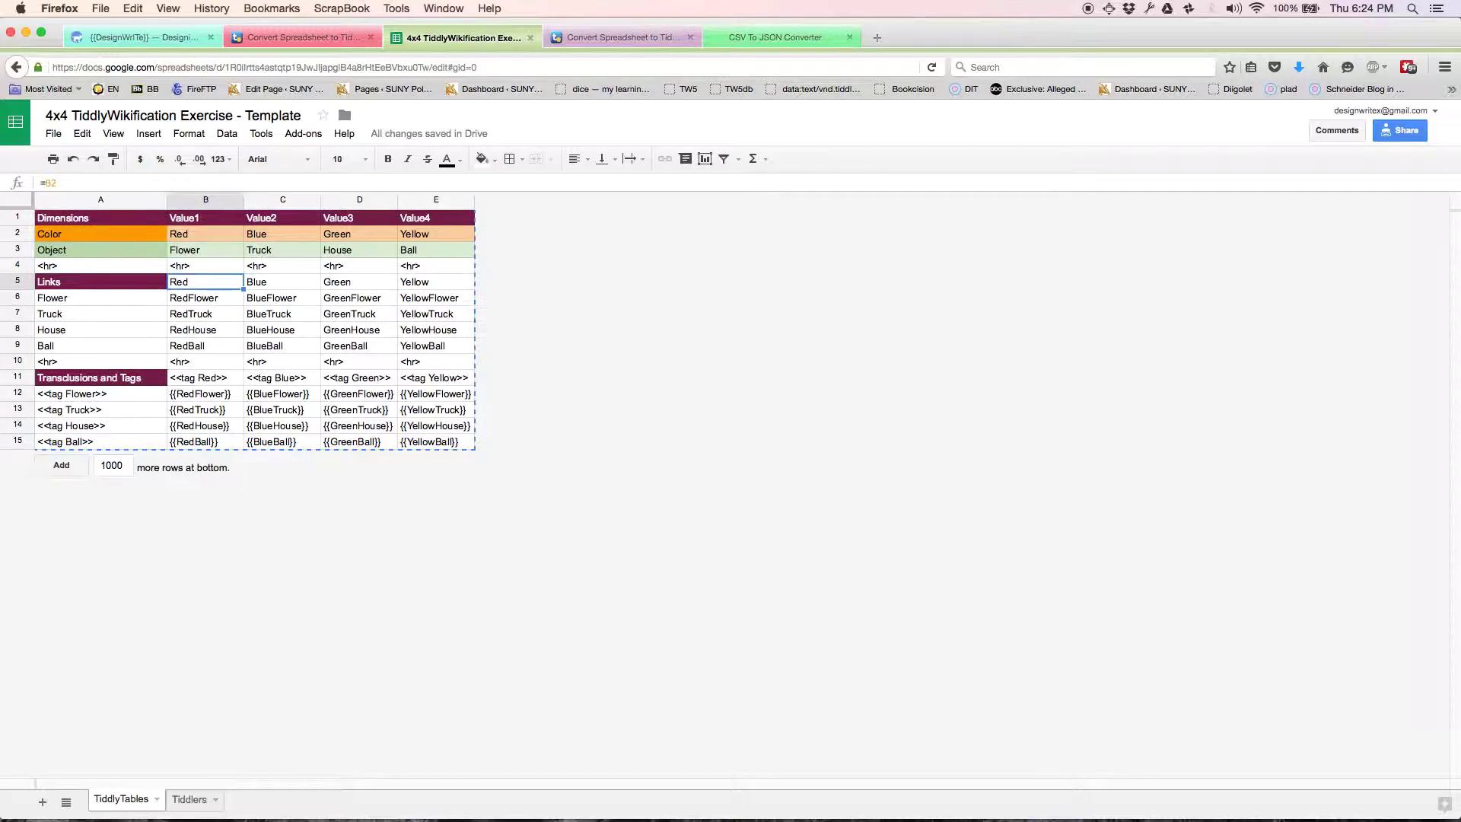
pyautogui.press('Left')
pyautogui.press('Down')
pyautogui.press('Down')
pyautogui.press('Up')
pyautogui.press('Down')
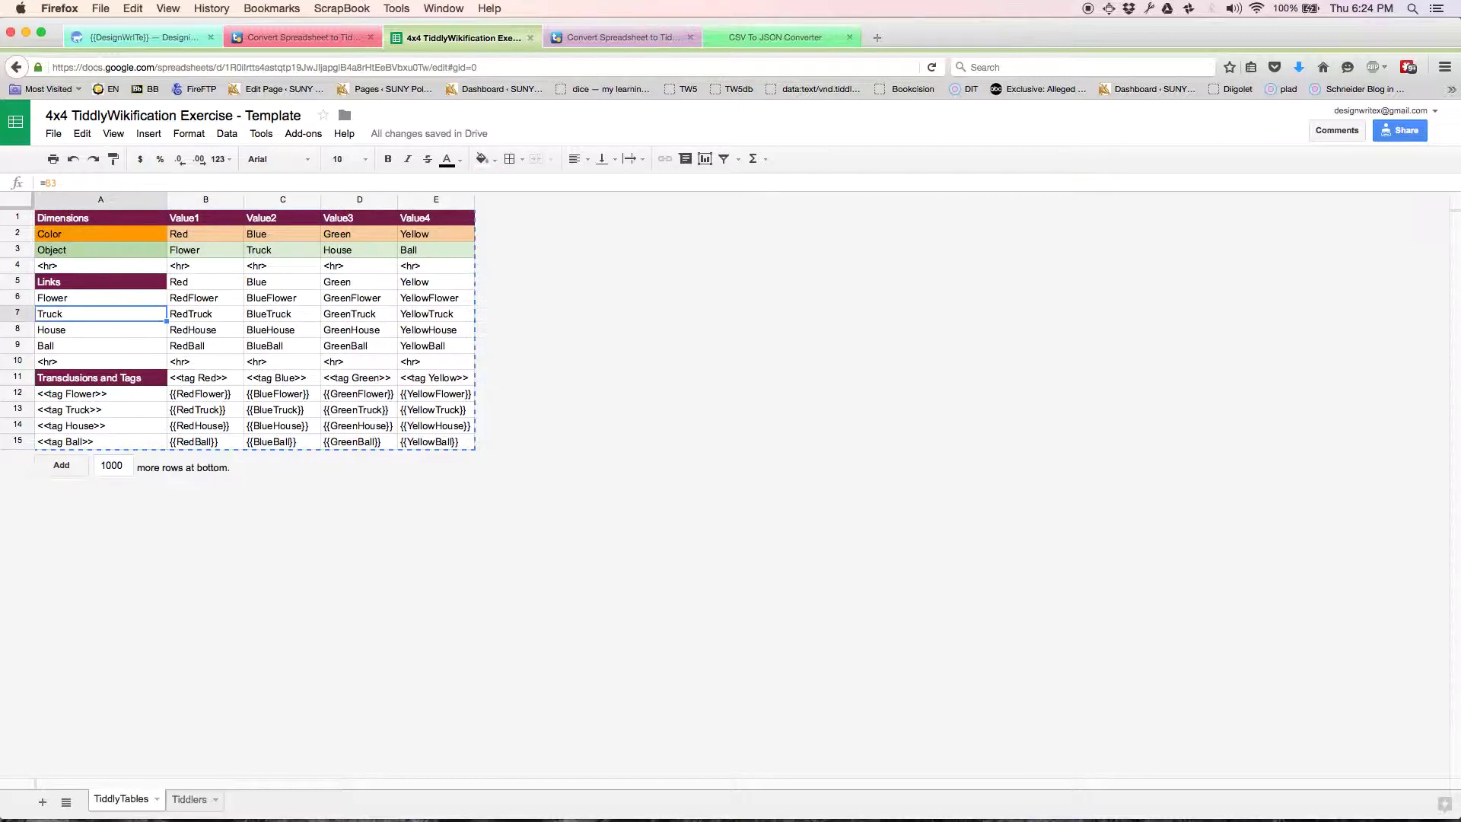
pyautogui.press('Down')
pyautogui.press('Down')
pyautogui.press('Down')
pyautogui.press('Up')
pyautogui.press('Up')
pyautogui.press('Up')
pyautogui.press('Up')
pyautogui.press('Up')
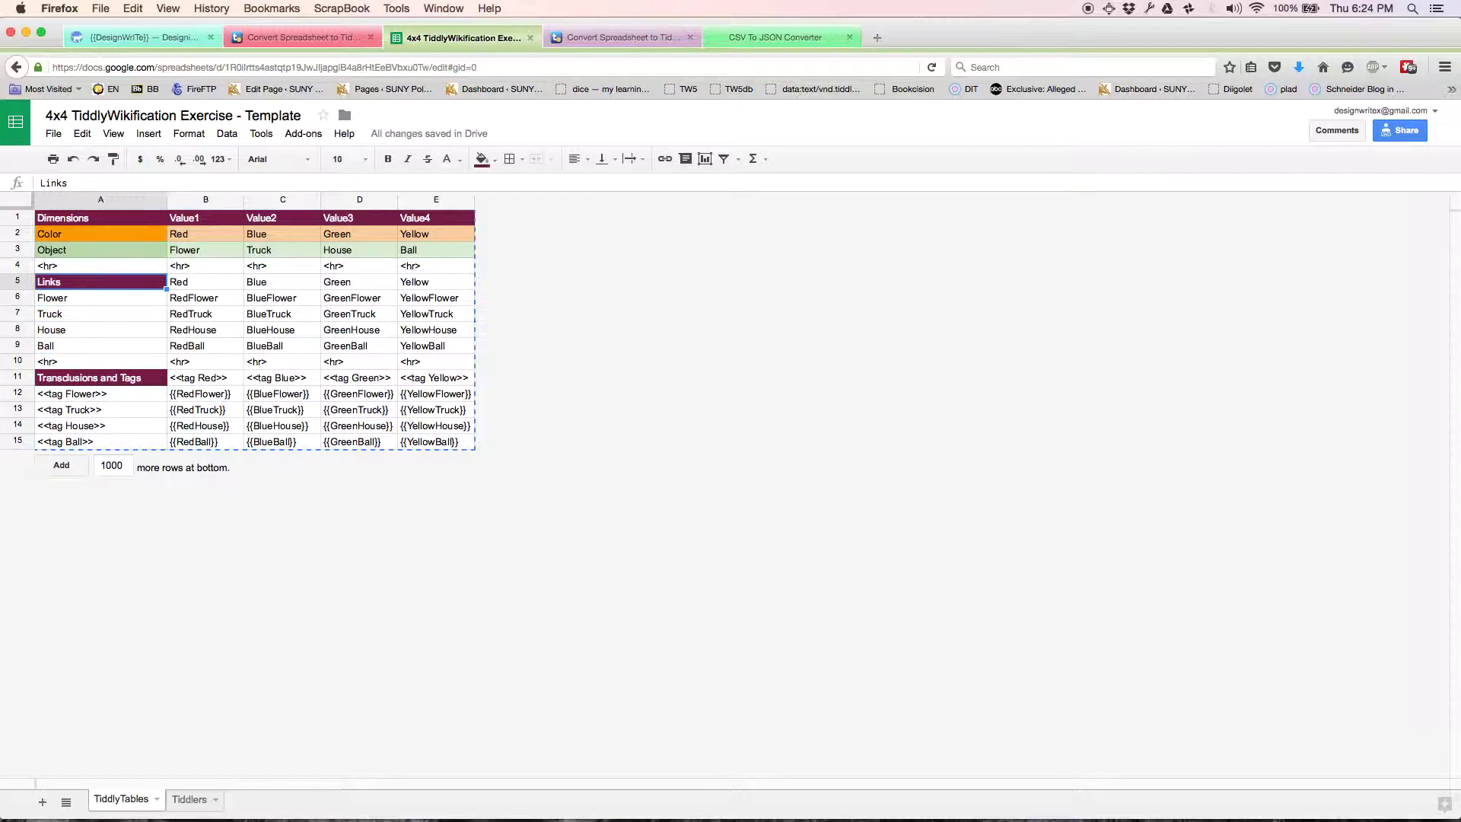
pyautogui.press('Right')
pyautogui.press('Right')
pyautogui.press('Right')
pyautogui.press('Right')
pyautogui.press('Left')
pyautogui.press('Left')
pyautogui.press('Left')
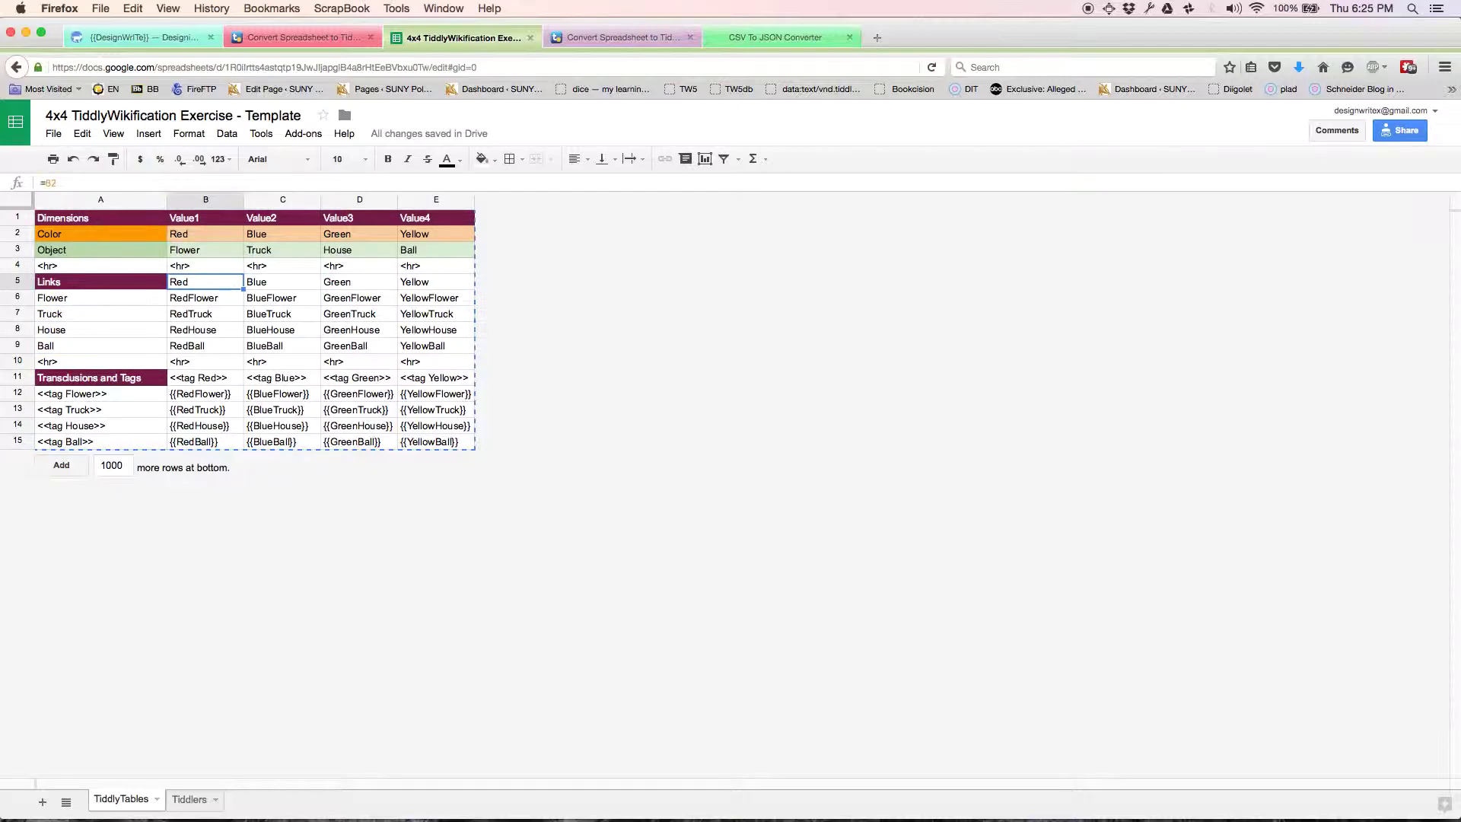
pyautogui.press('Down')
pyautogui.press('Right')
pyautogui.press('Right')
pyautogui.press('Right')
pyautogui.press('Down')
pyautogui.press('Down')
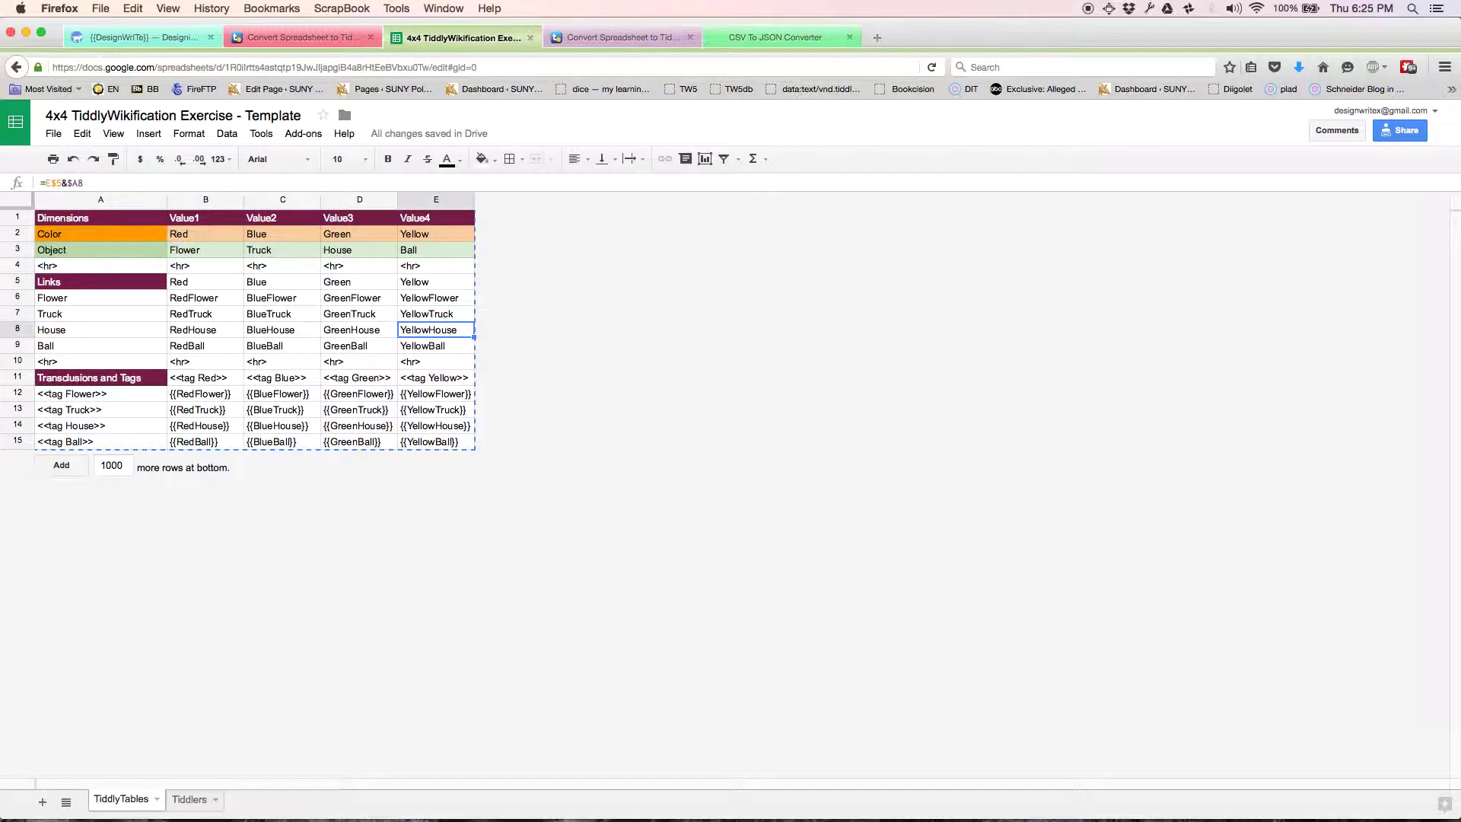
pyautogui.press('Down')
pyautogui.press('Left')
pyautogui.press('Left')
pyautogui.press('Left')
pyautogui.press('Left')
pyautogui.press('Up')
pyautogui.press('Up')
pyautogui.press('Up')
pyautogui.press('Up')
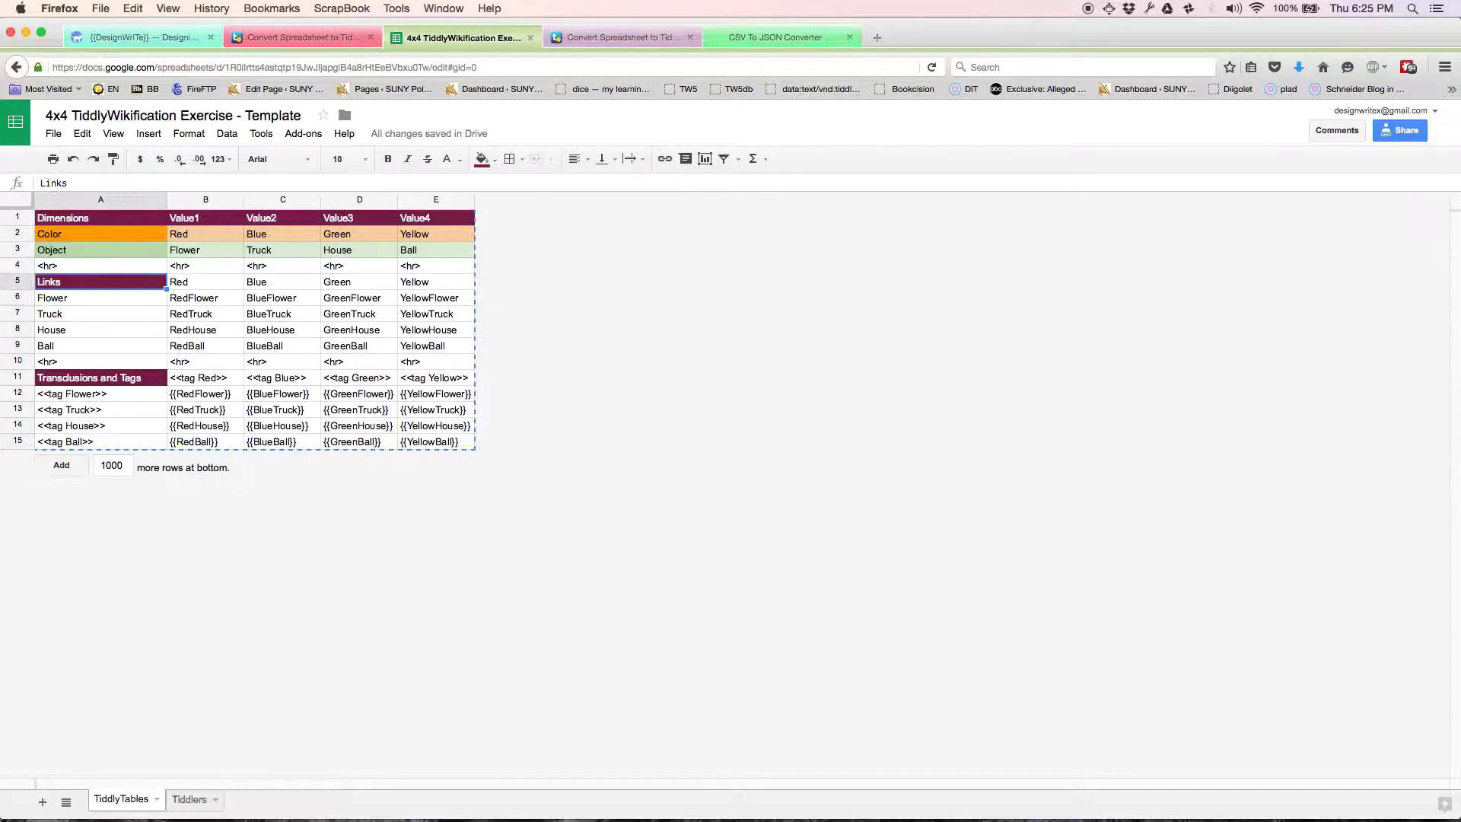
# Select the Color, Object and Flower rows and the block of combined link names to review them.
pyautogui.press('Up')
pyautogui.press('Up')
pyautogui.press('Up')
pyautogui.hotkey('shift', 'Right')
pyautogui.hotkey('shift', 'Right')
pyautogui.hotkey('shift', 'Right')
pyautogui.hotkey('shift', 'Right')
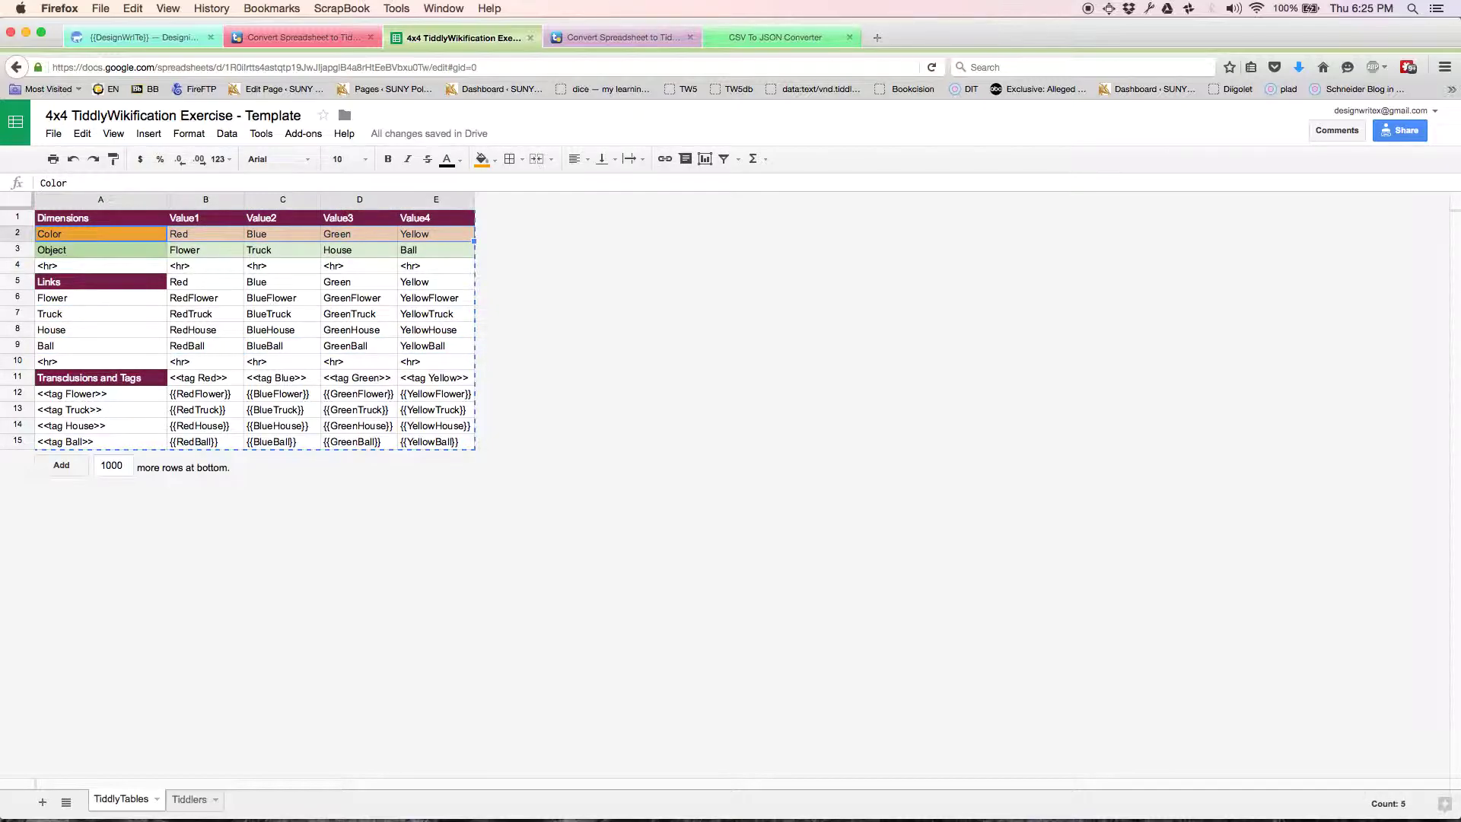
pyautogui.press('Left')
pyautogui.press('Down')
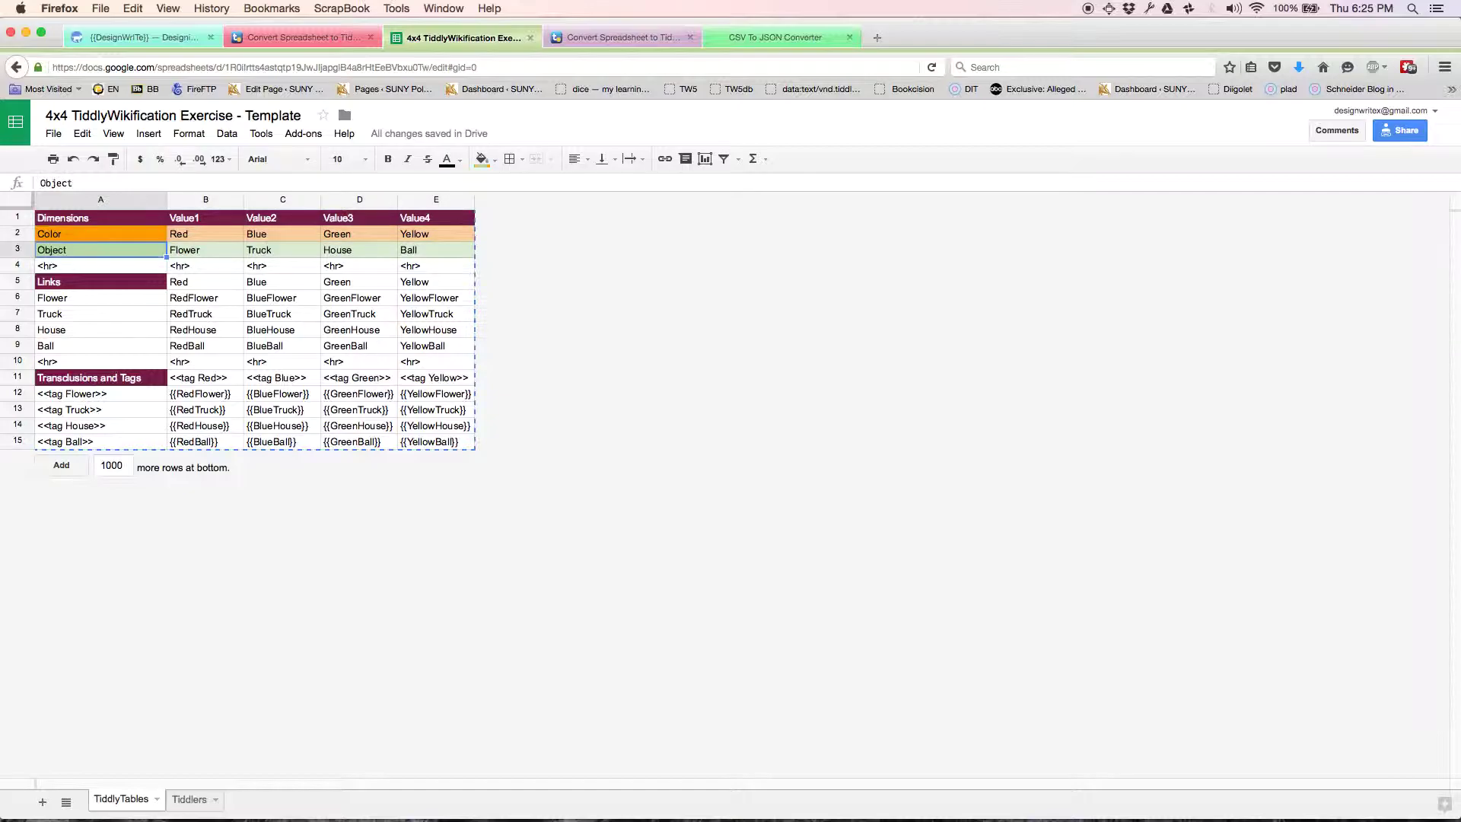
pyautogui.hotkey('shift', 'Right')
pyautogui.hotkey('shift', 'Right')
pyautogui.hotkey('shift', 'Right')
pyautogui.hotkey('shift', 'Right')
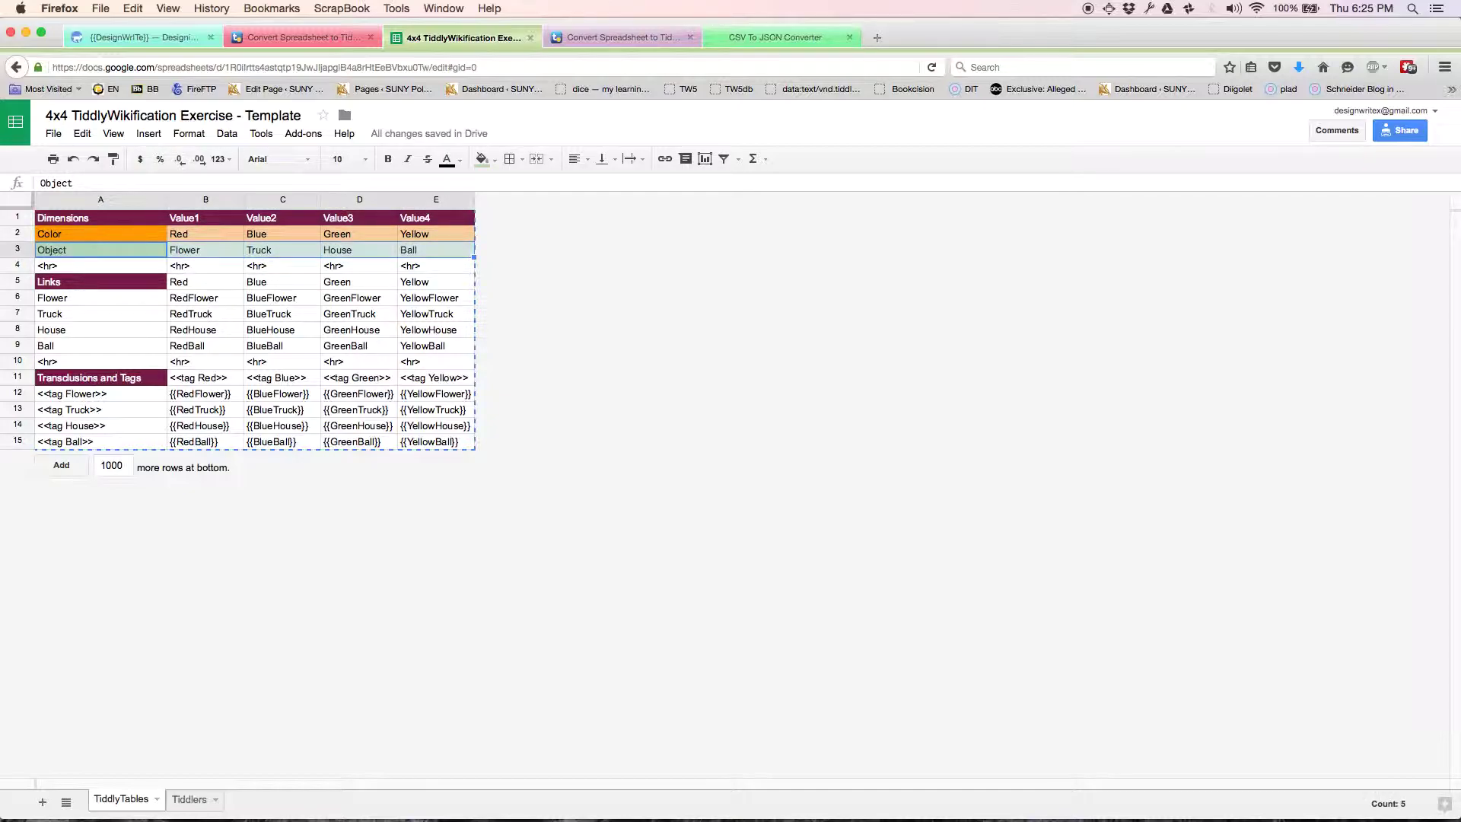
pyautogui.press('Left')
pyautogui.press('Down')
pyautogui.press('Down')
pyautogui.press('Down')
pyautogui.press('Right')
pyautogui.hotkey('shift', 'Right')
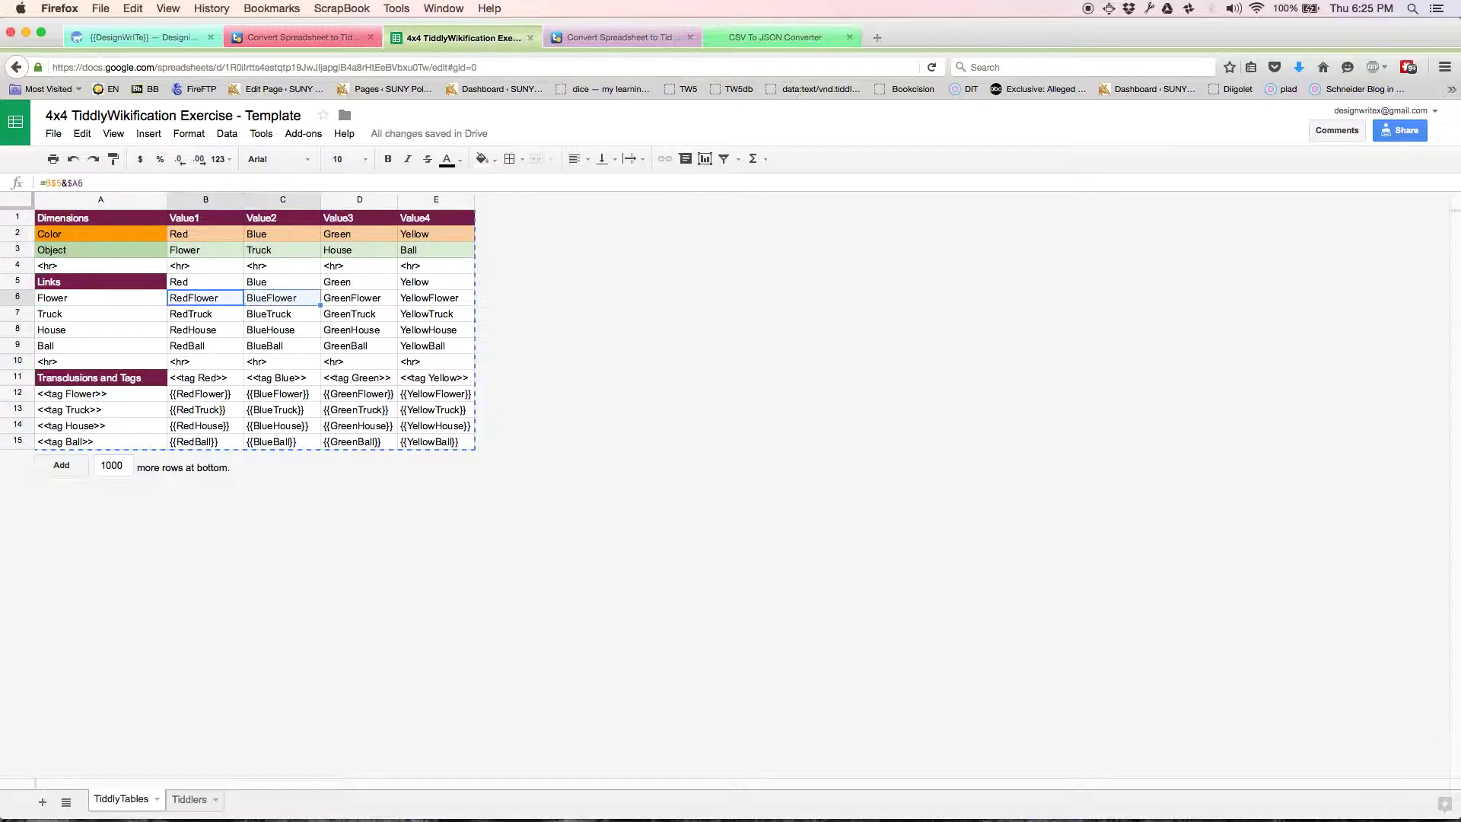
pyautogui.hotkey('shift', 'Right')
pyautogui.hotkey('shift', 'Right')
pyautogui.press('Left')
pyautogui.press('Up')
pyautogui.press('Up')
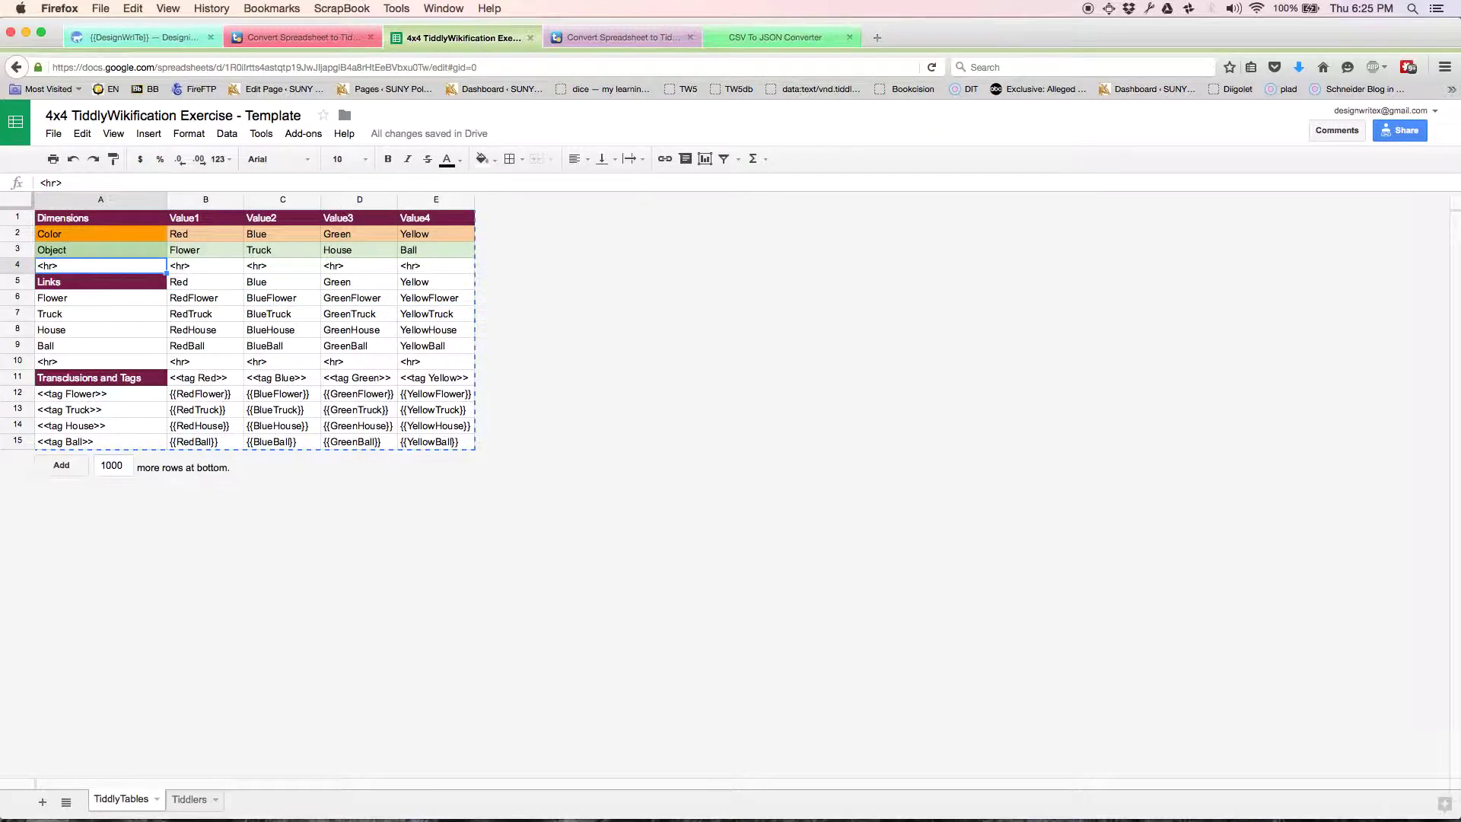
pyautogui.press('Up')
pyautogui.press('Up')
pyautogui.press('Down')
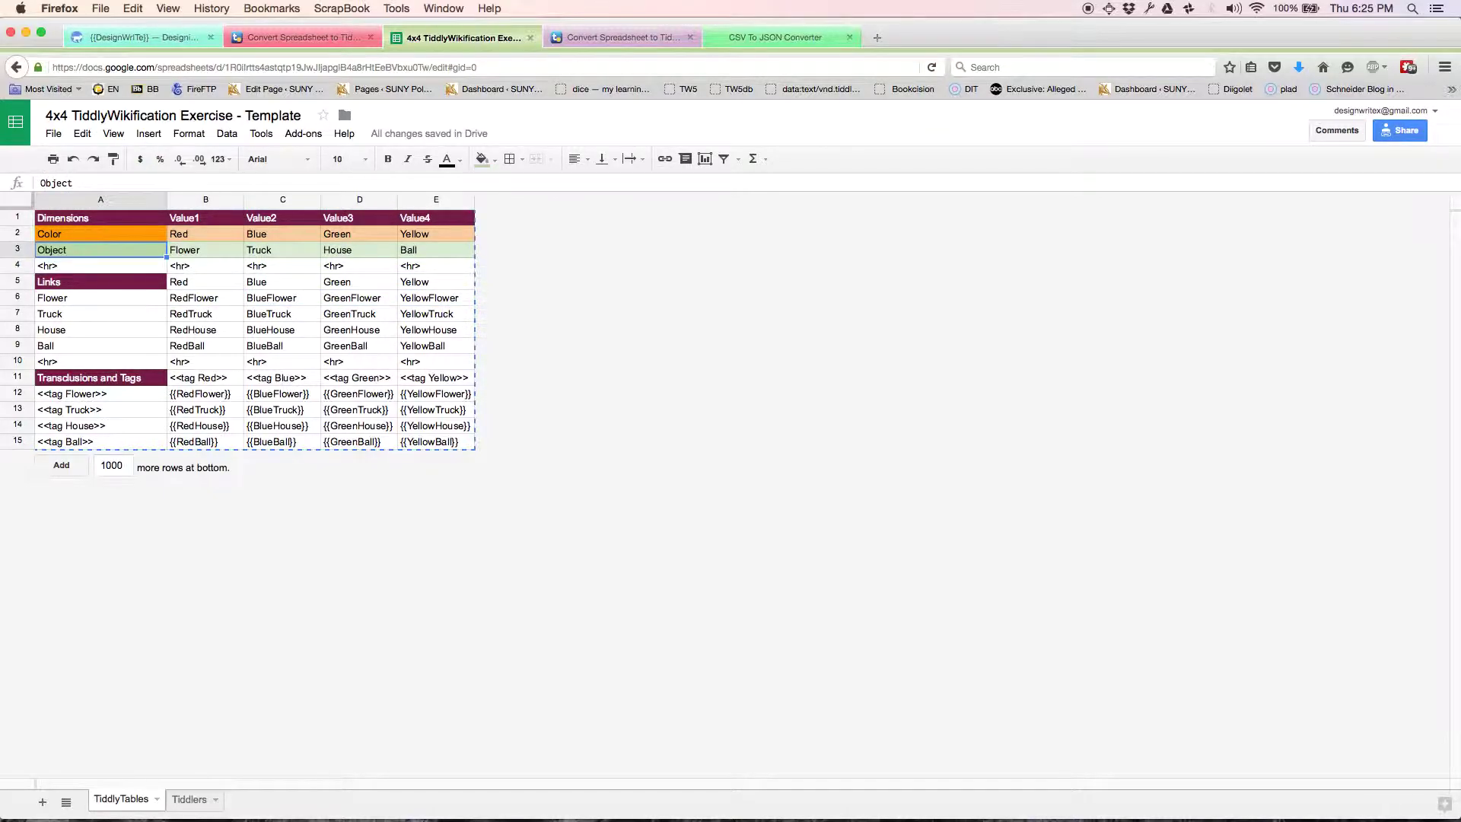
pyautogui.press('Down')
pyautogui.press('Down')
pyautogui.press('Down')
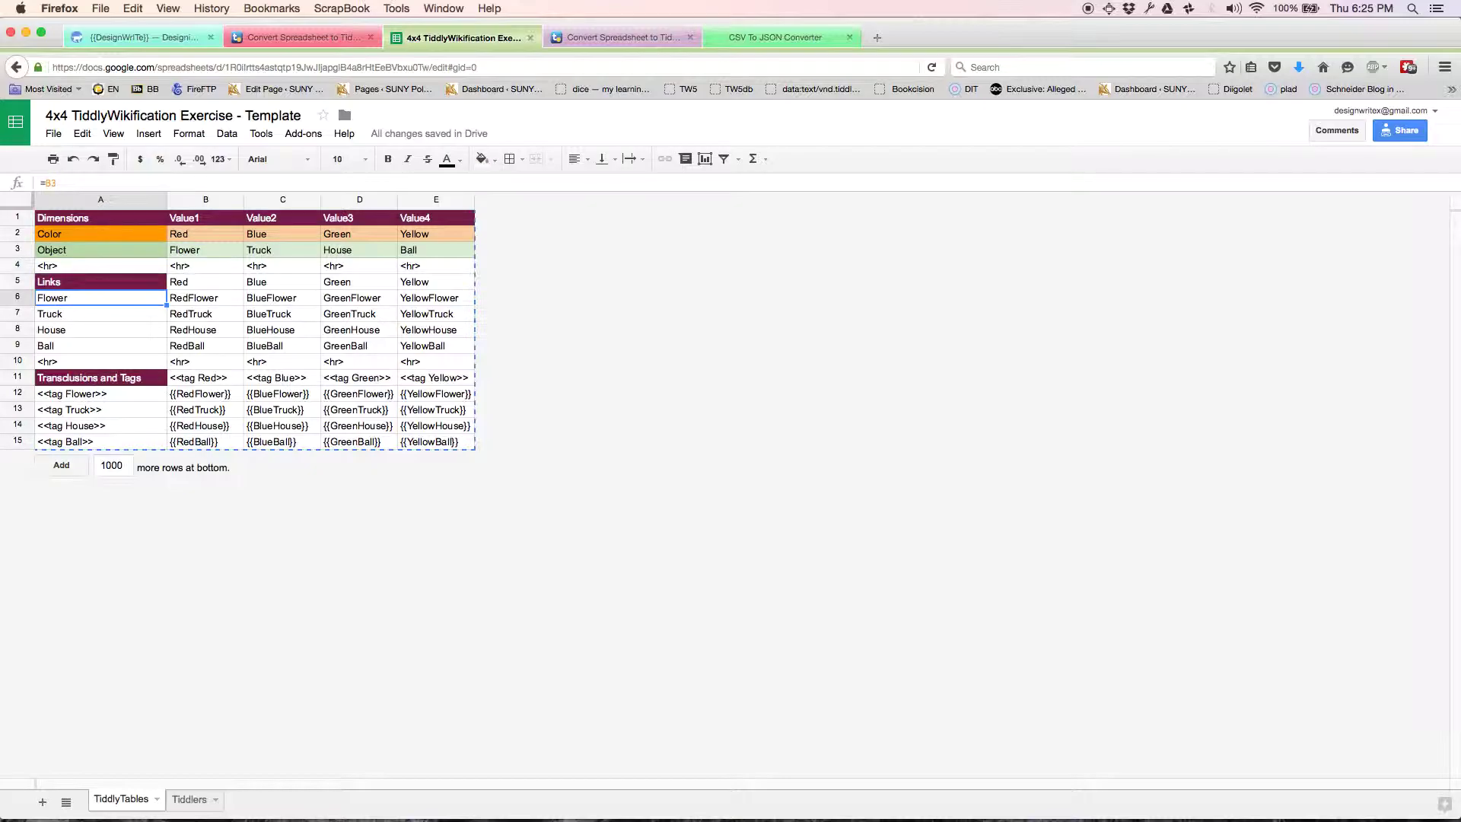
pyautogui.hotkey('shift', 'Right')
pyautogui.press('Right')
pyautogui.hotkey('shift', 'Right')
pyautogui.hotkey('shift', 'Right')
pyautogui.hotkey('shift', 'Right')
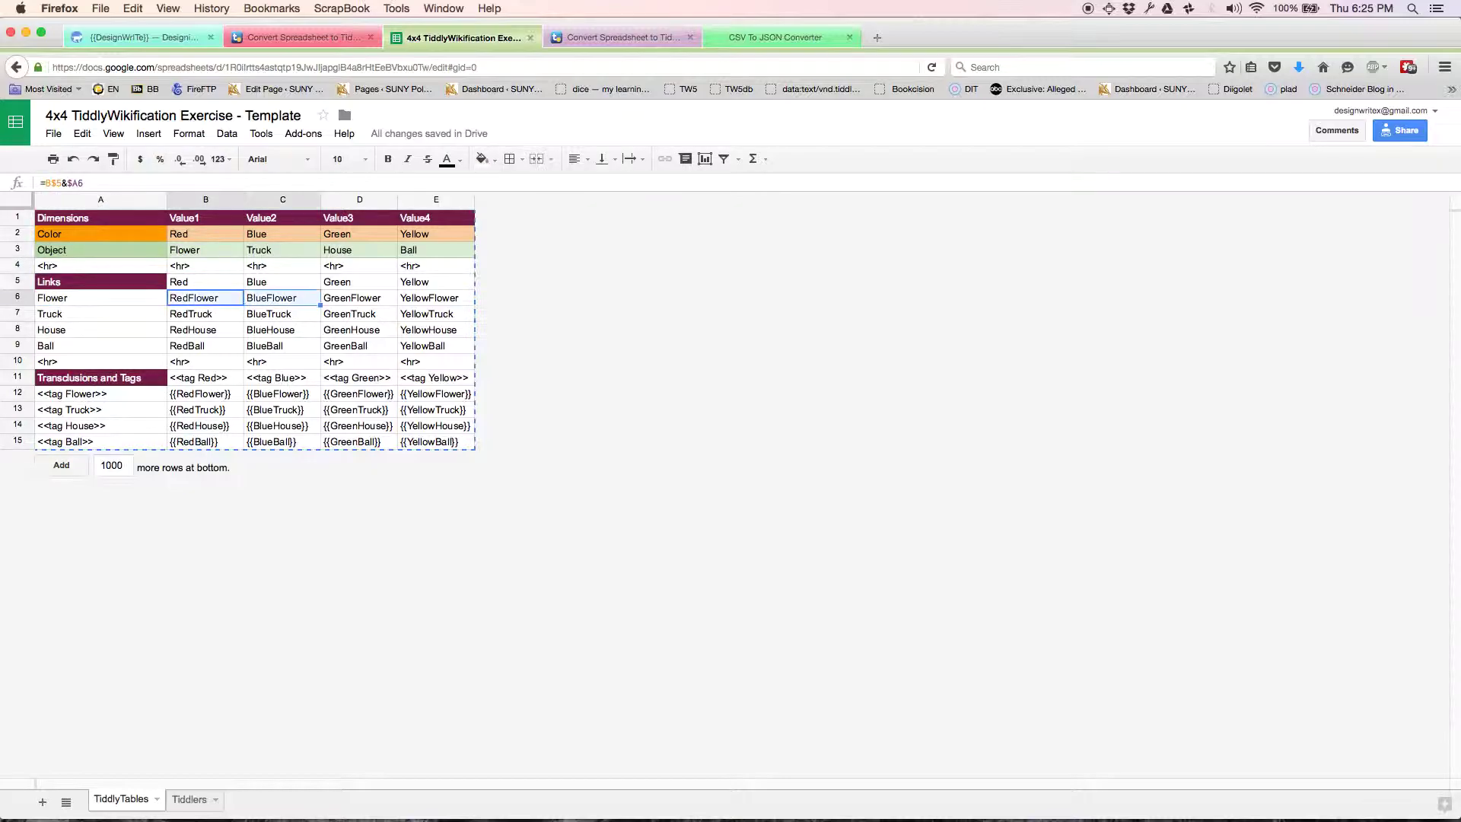
pyautogui.hotkey('shift', 'Down')
pyautogui.hotkey('shift', 'Down')
pyautogui.hotkey('shift', 'Down')
pyautogui.hotkey('shift', 'Down')
pyautogui.hotkey('shift', 'Up')
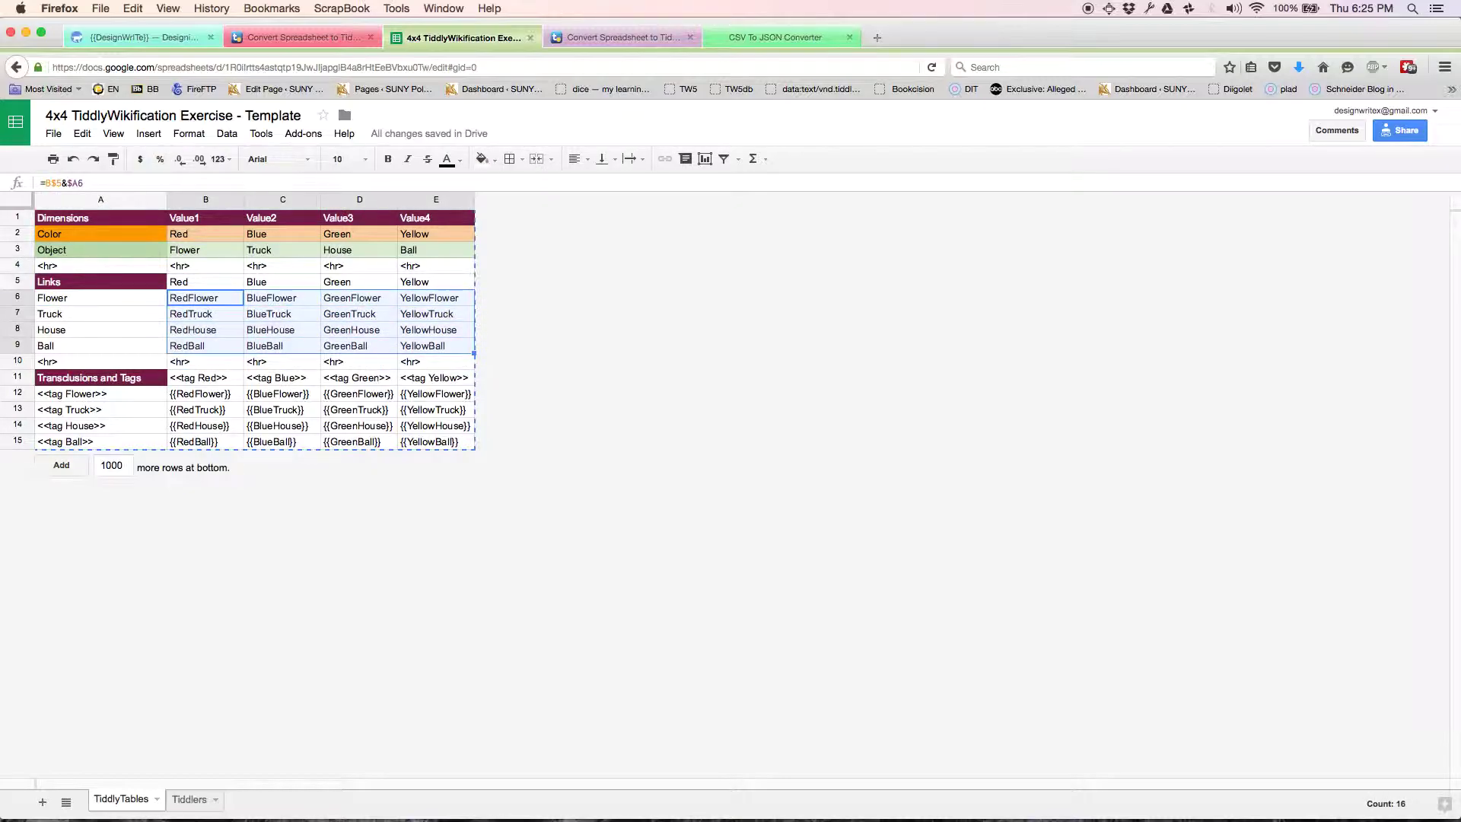
# Rename the A3 label from Object to ObjectType and view the Tiddlers sheet.
pyautogui.click(80, 249)
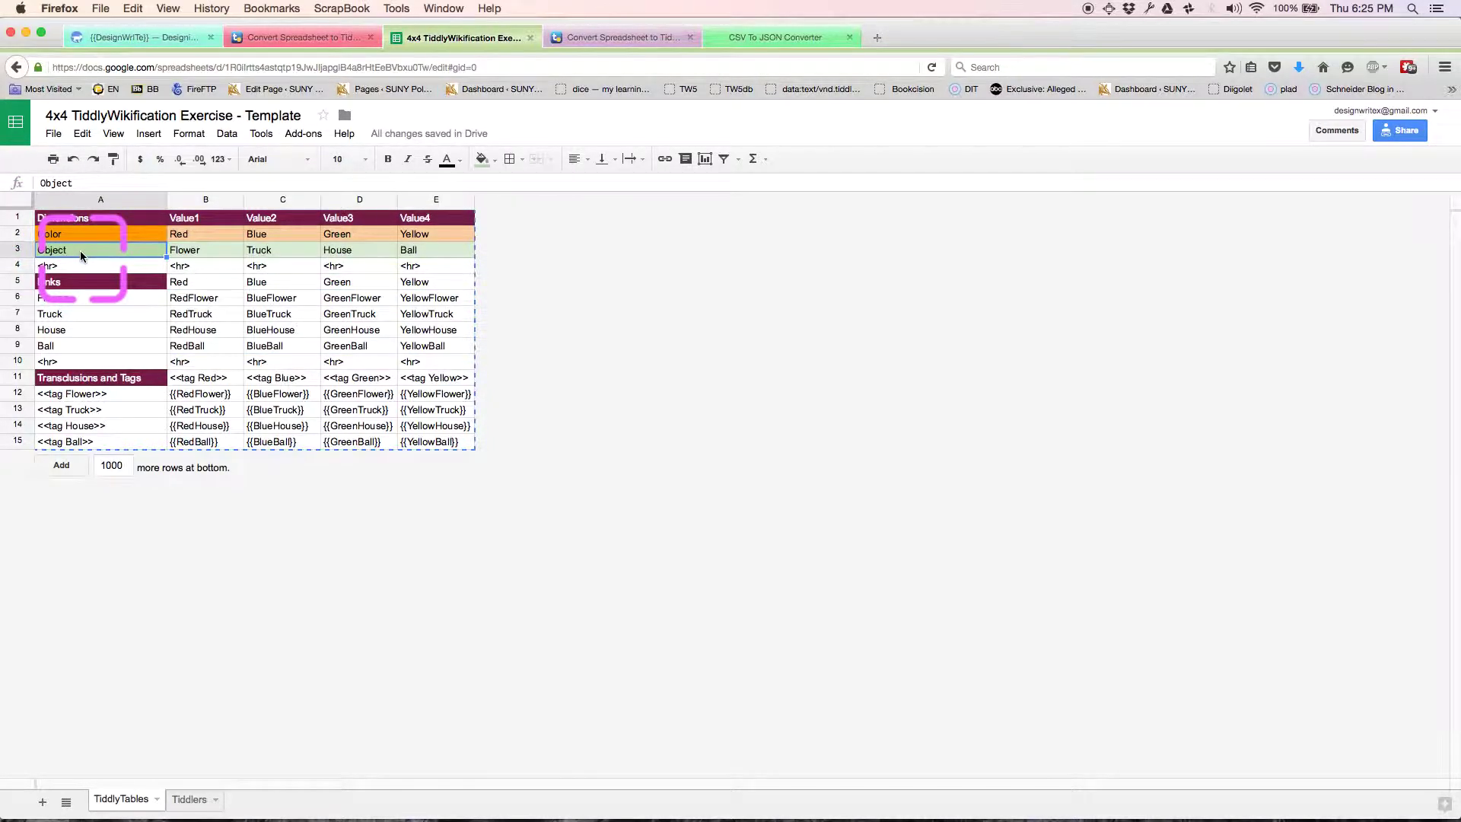
pyautogui.click(79, 183)
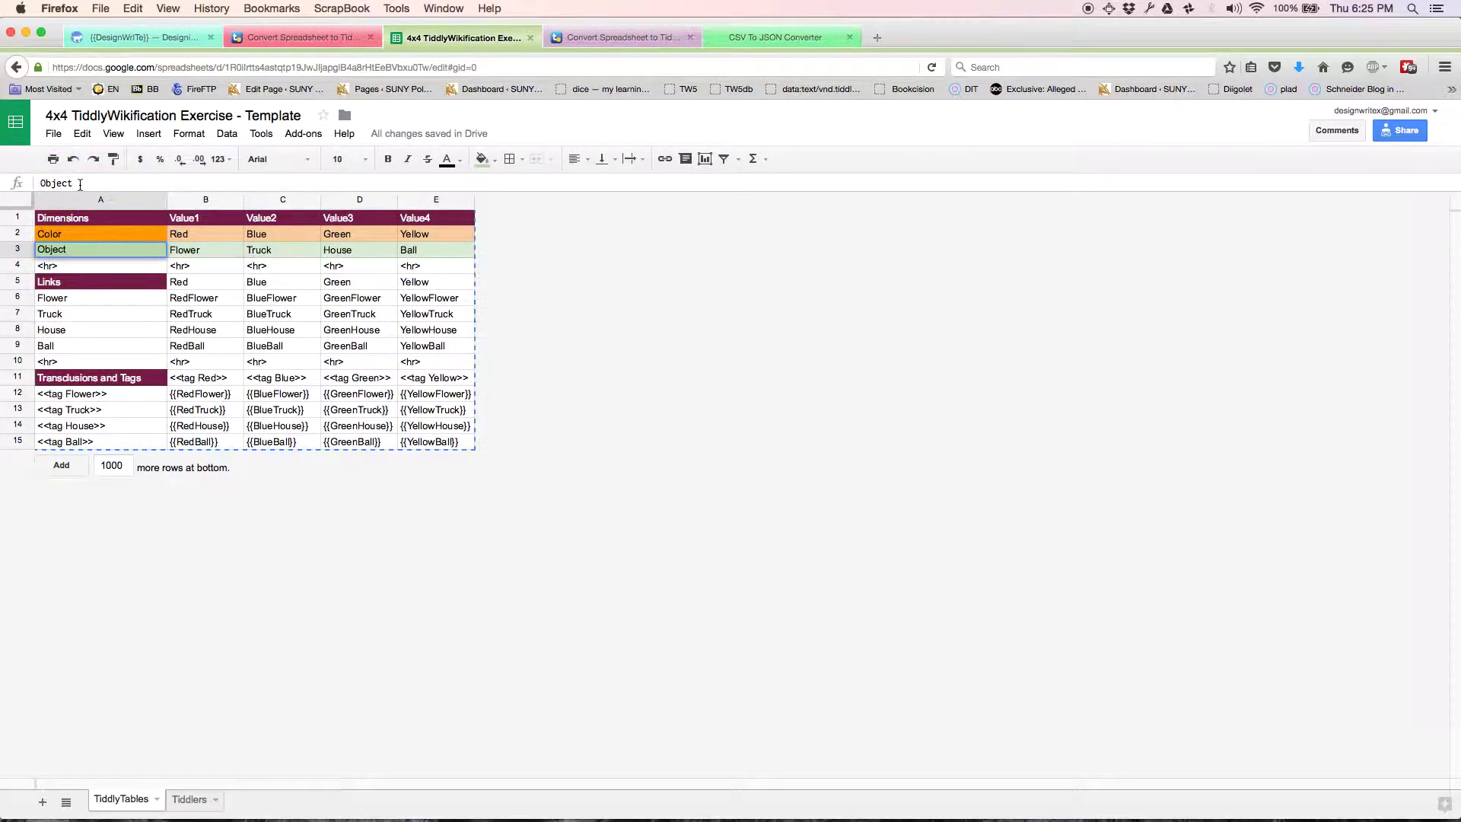
pyautogui.write('Type')
pyautogui.press('Return')
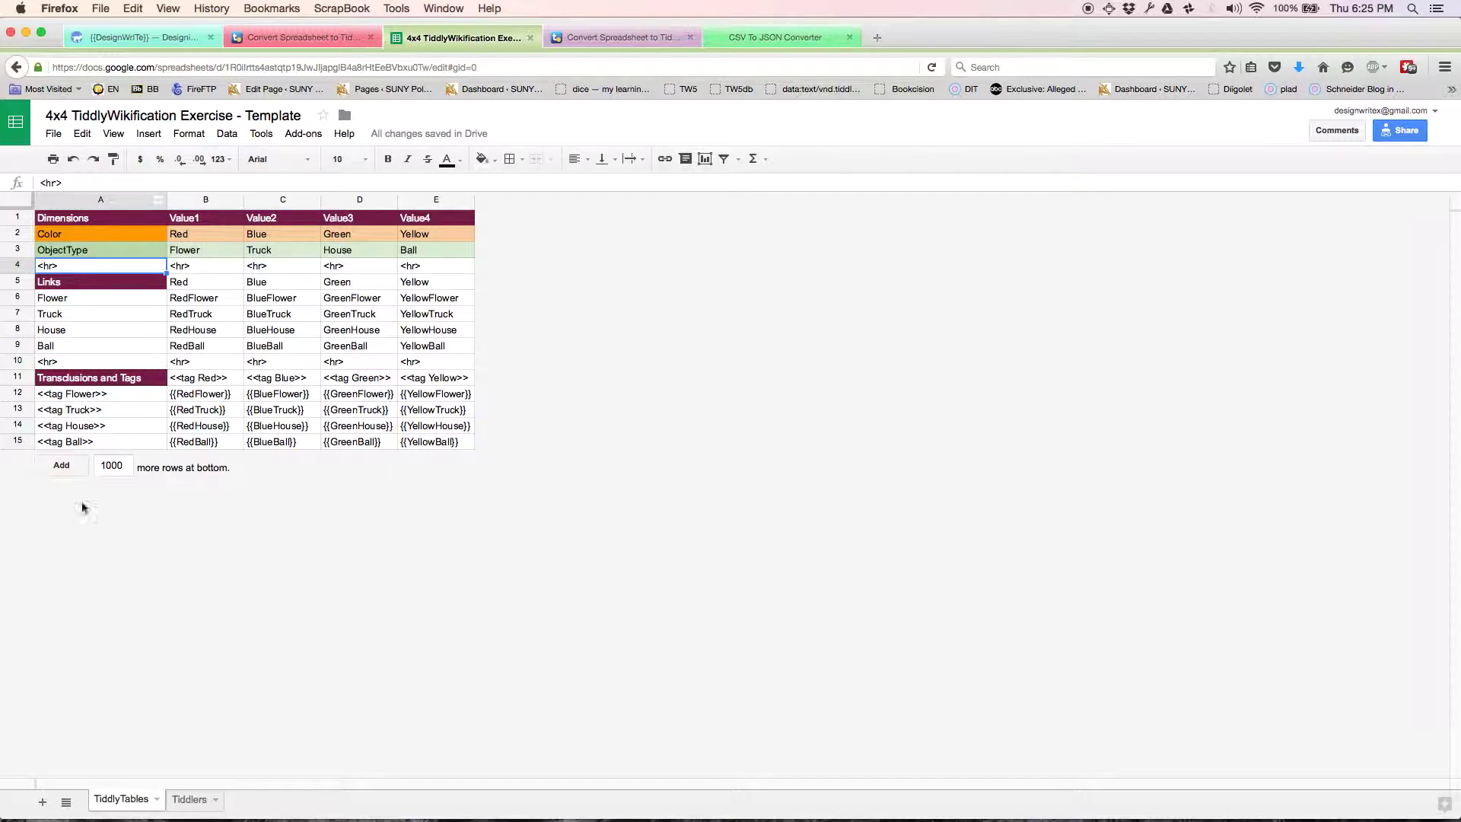
pyautogui.click(183, 804)
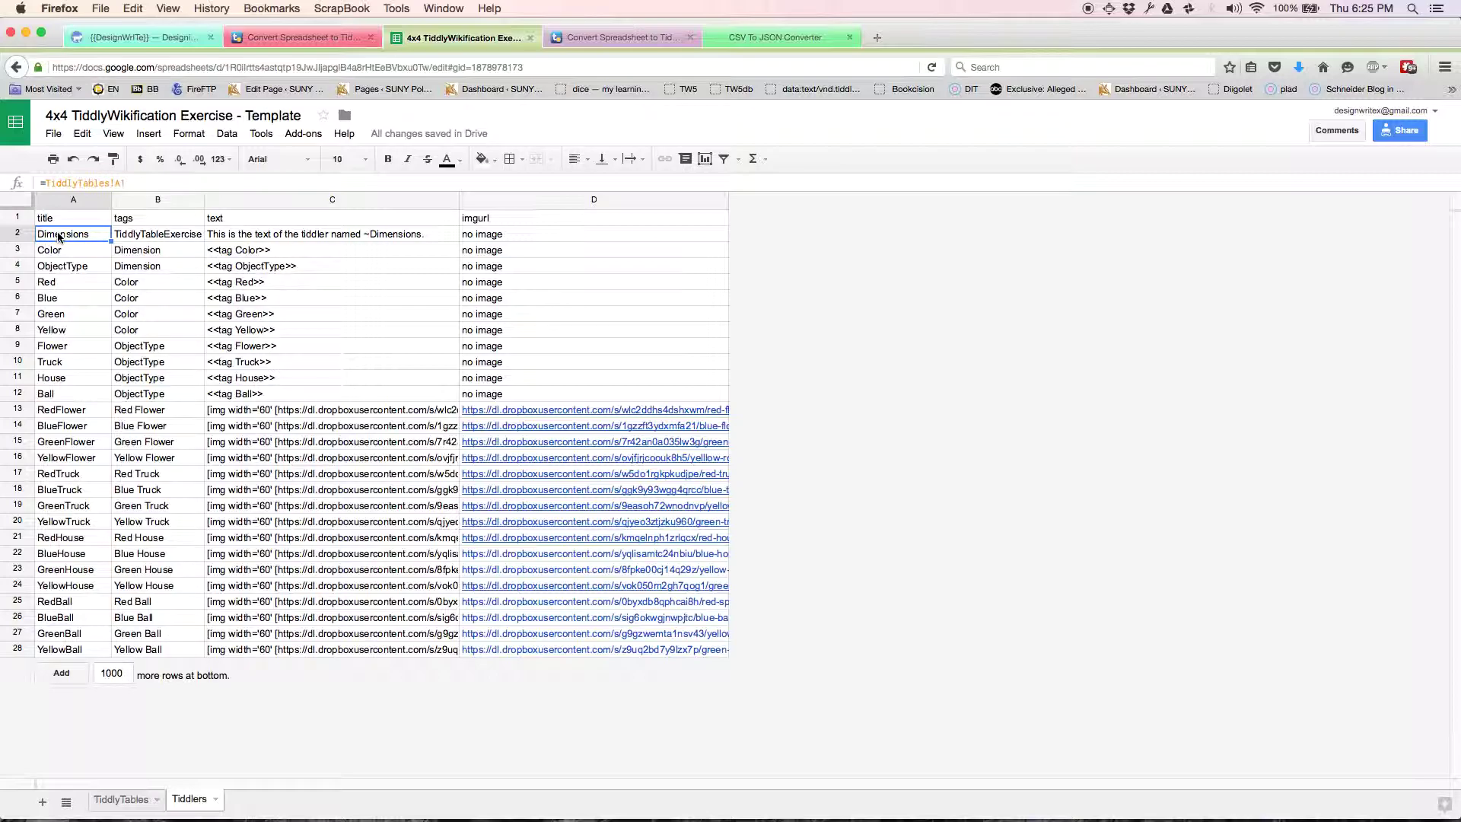
pyautogui.press('Down')
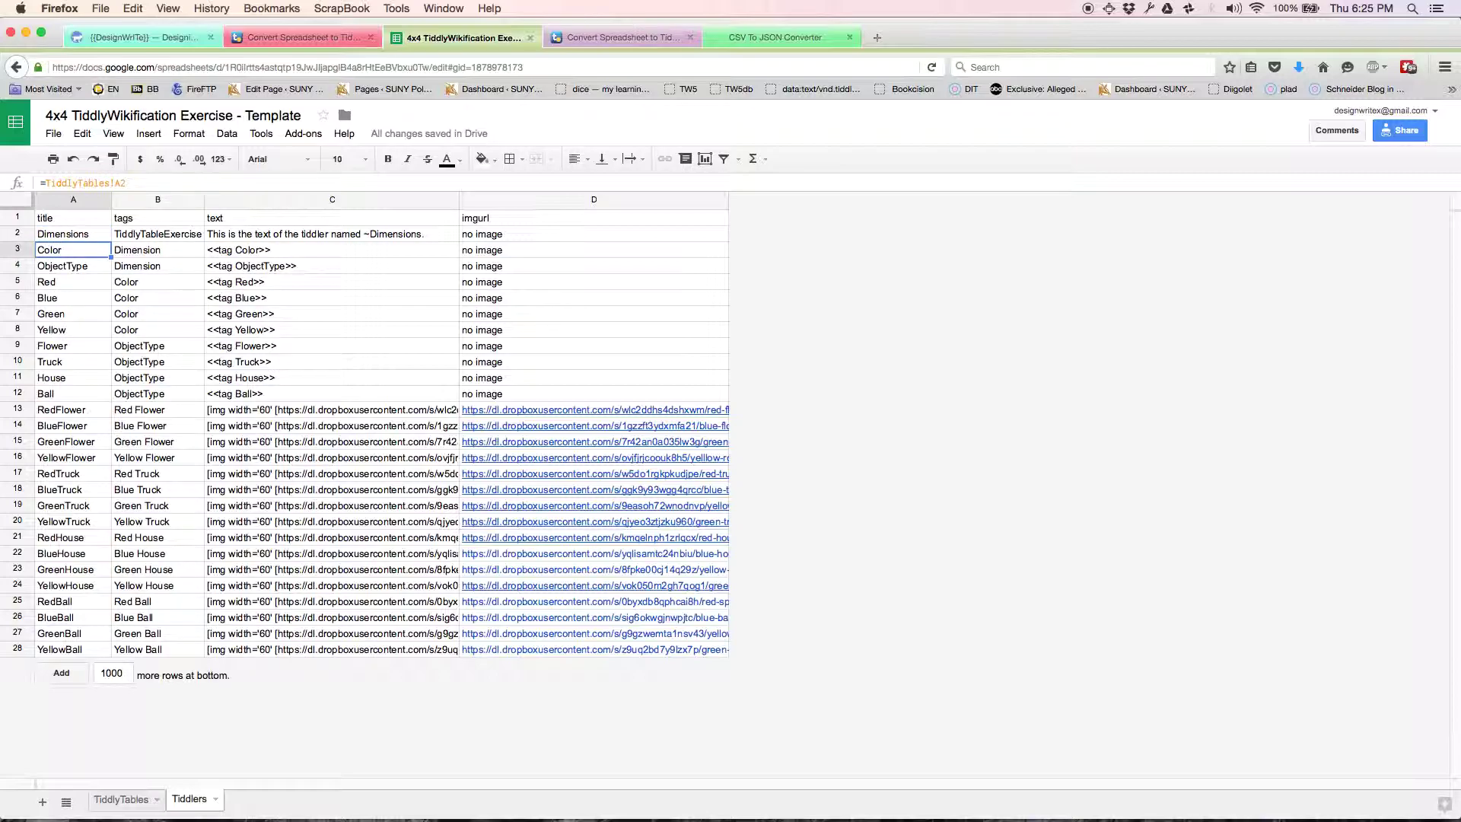
pyautogui.press('Down')
pyautogui.press('Down')
pyautogui.press('Down')
pyautogui.press('Down')
pyautogui.press('Down')
pyautogui.press('Down')
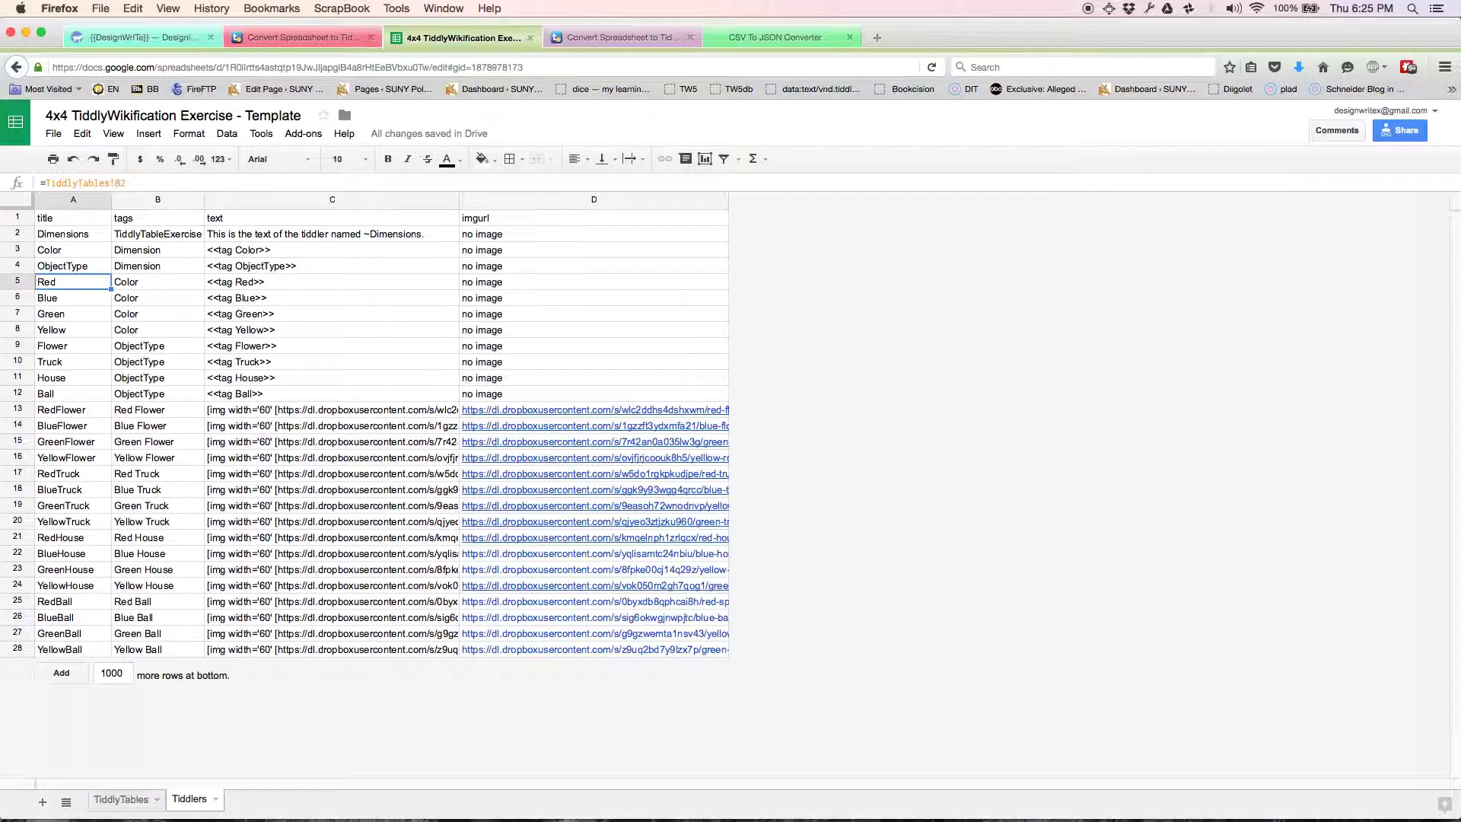
pyautogui.press('Up')
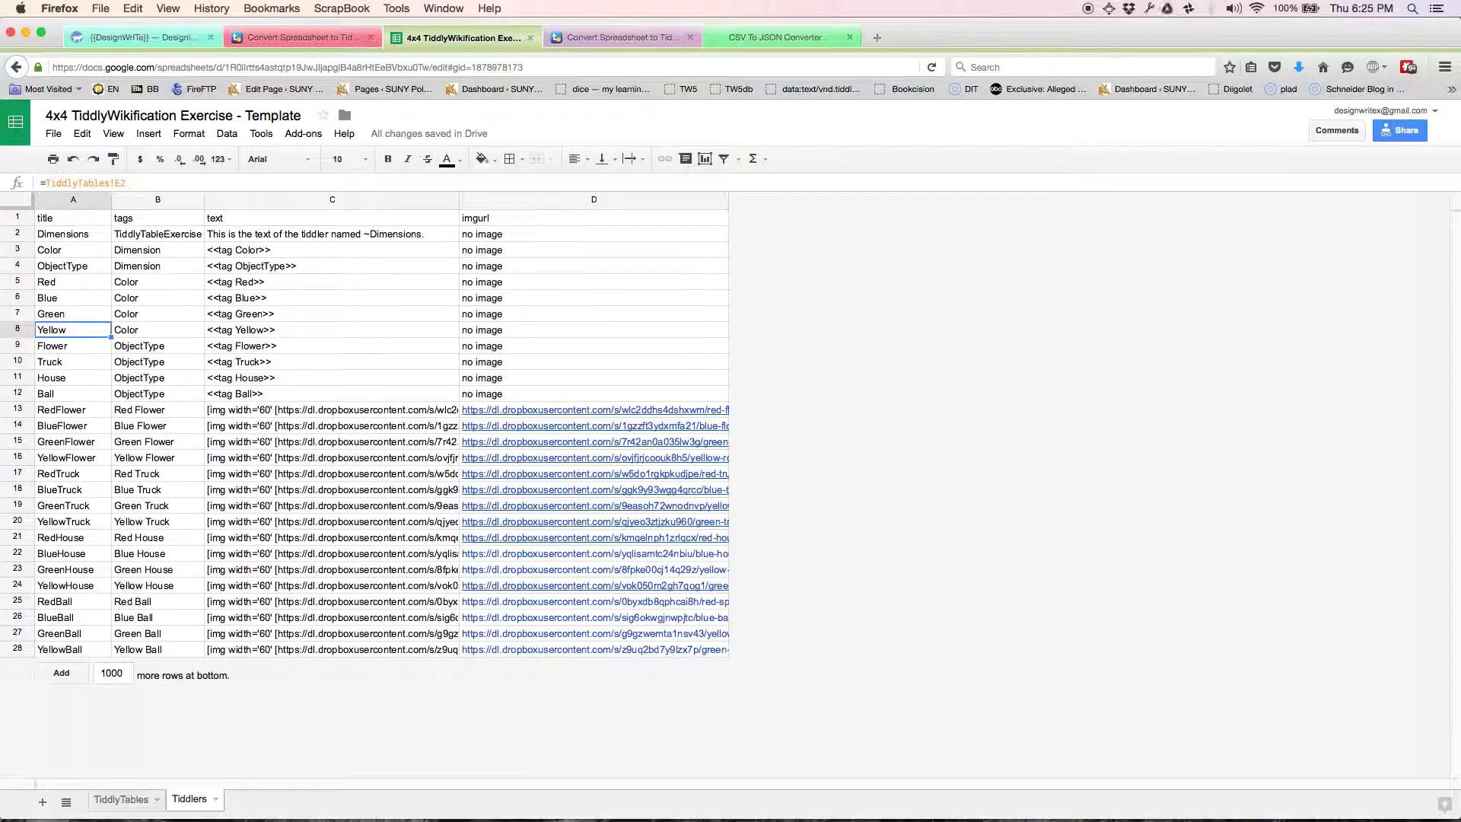
pyautogui.press('Down')
pyautogui.press('Down')
pyautogui.press('Down')
pyautogui.press('Down')
pyautogui.press('Up')
pyautogui.press('Up')
pyautogui.press('Up')
pyautogui.press('Up')
pyautogui.press('Up')
pyautogui.press('Up')
pyautogui.press('Up')
pyautogui.press('Up')
pyautogui.press('Up')
pyautogui.press('Up')
pyautogui.press('Up')
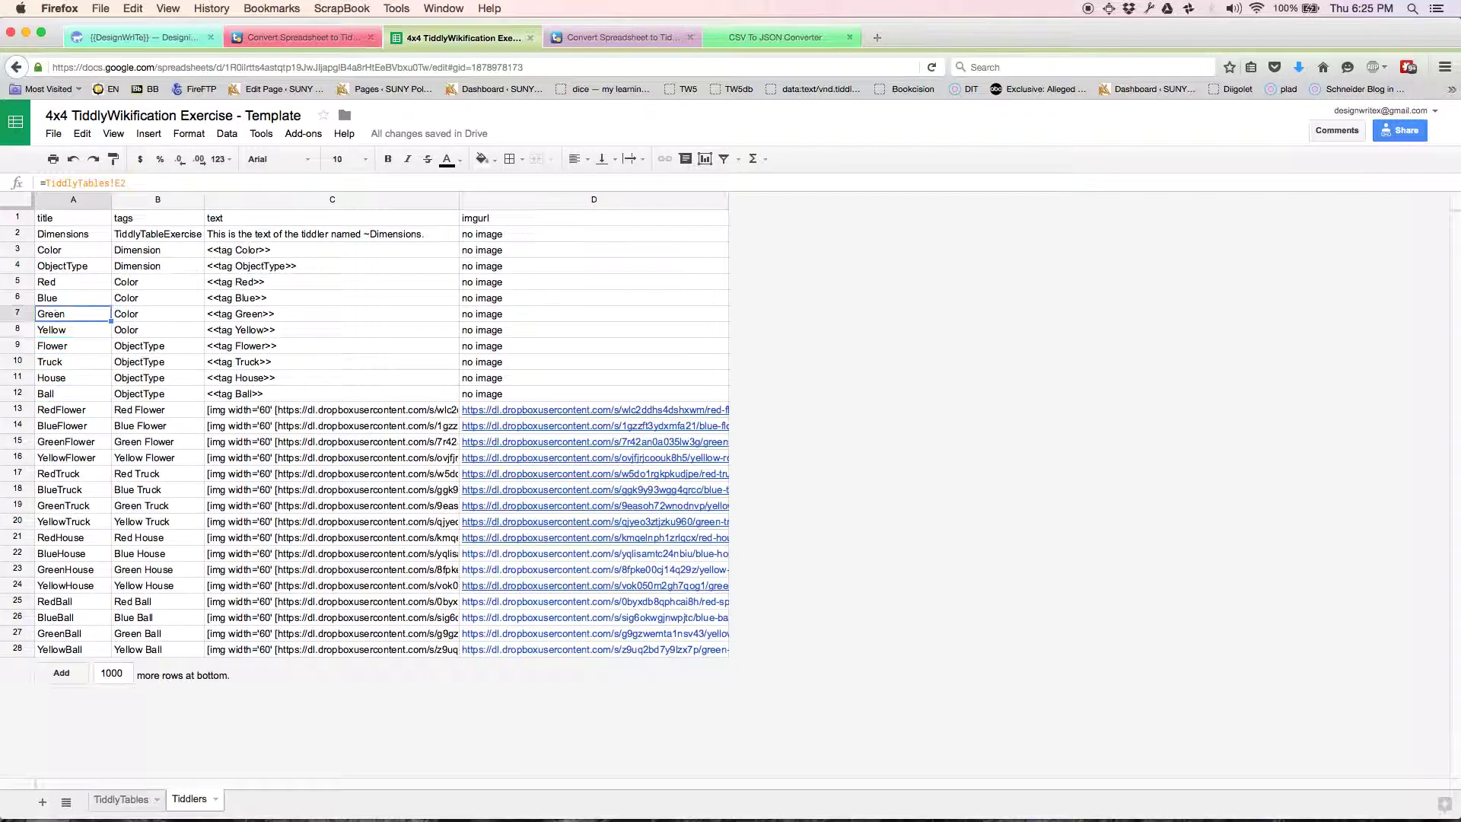
pyautogui.press('Down')
pyautogui.press('Up')
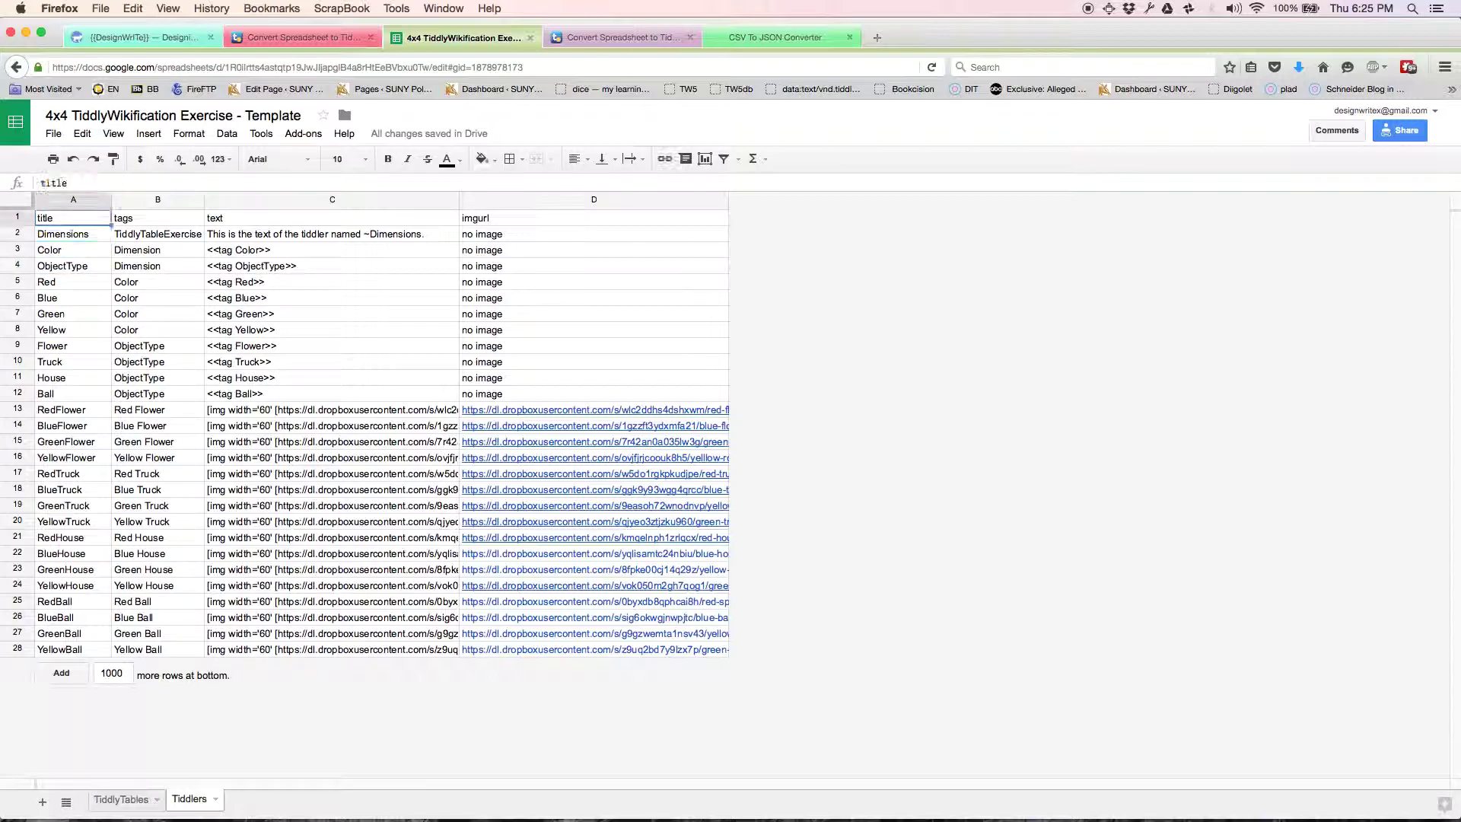
pyautogui.press('Right')
pyautogui.press('Down')
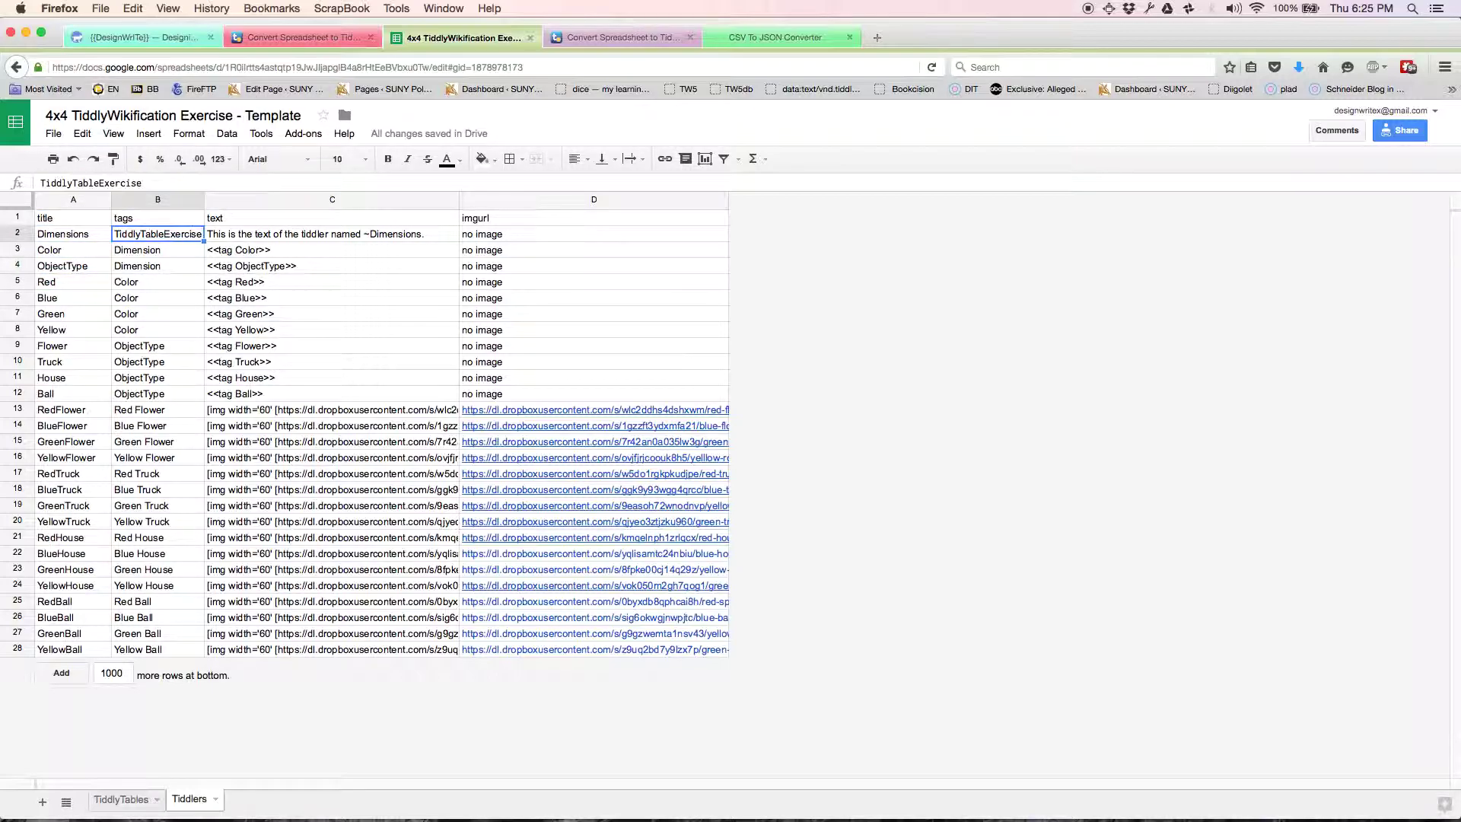
pyautogui.press('Left')
pyautogui.press('Right')
pyautogui.press('Down')
pyautogui.press('Left')
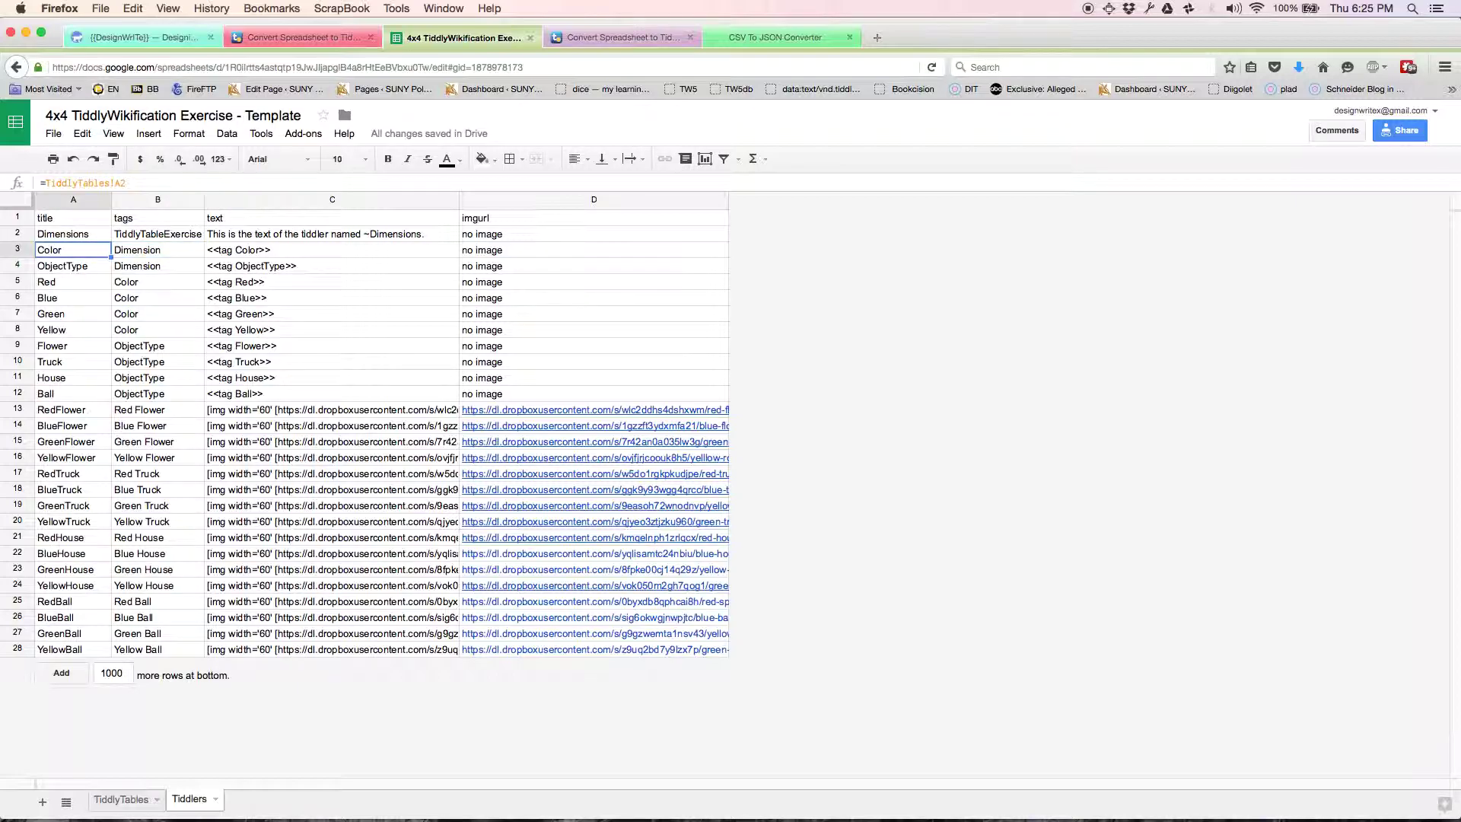
pyautogui.press('Right')
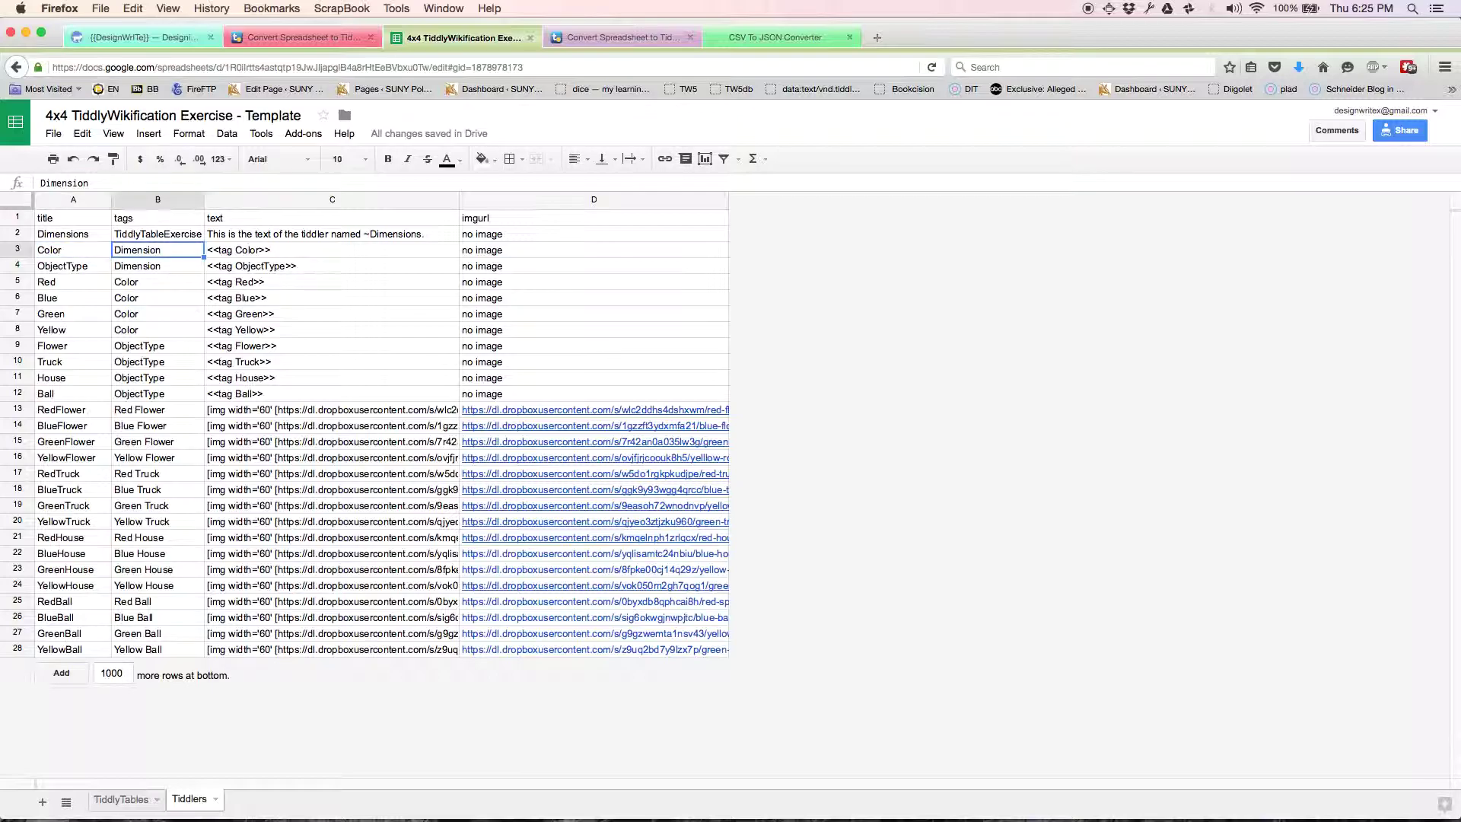
pyautogui.press('Down')
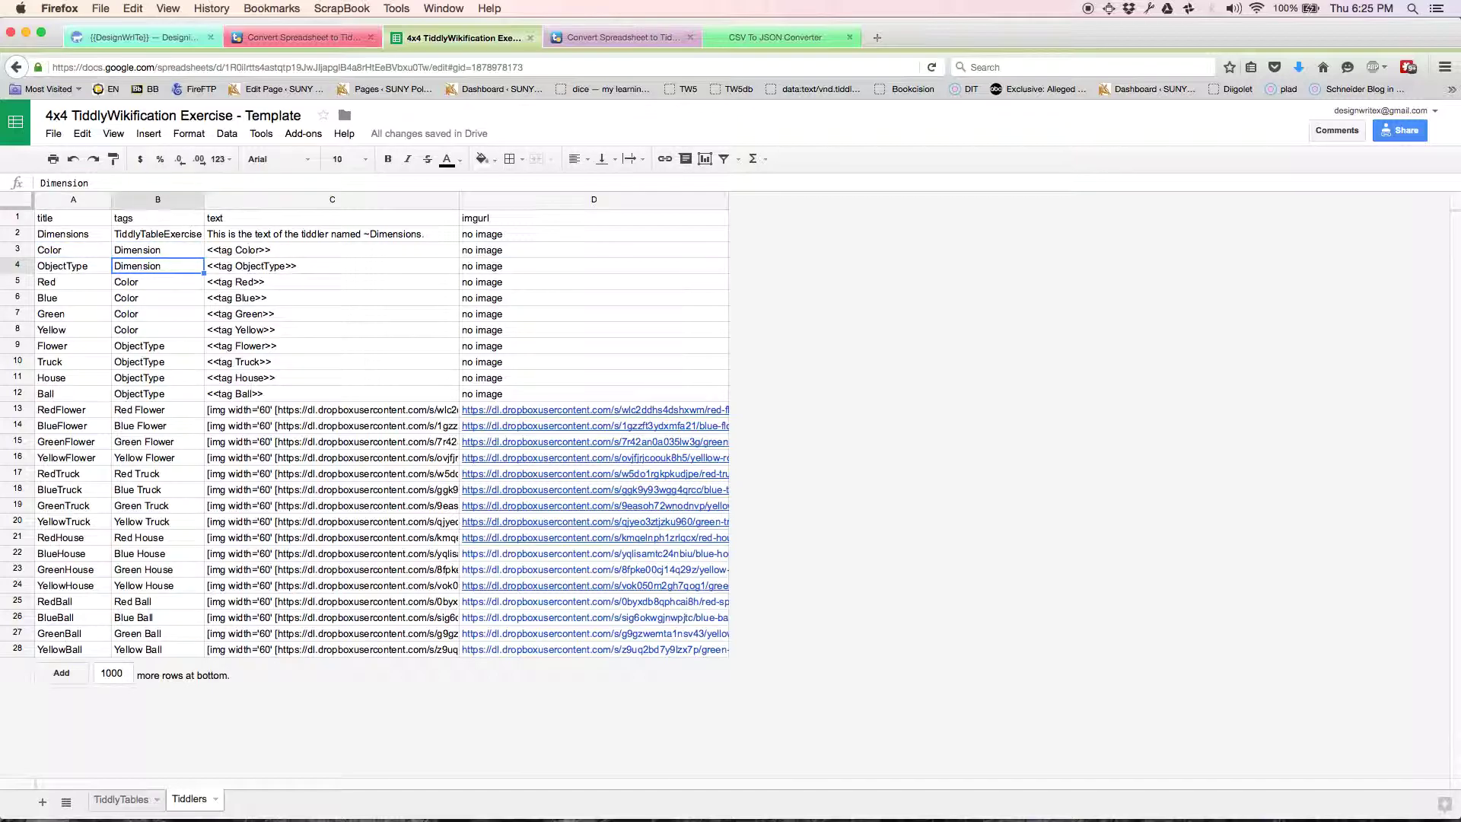
pyautogui.press('Down')
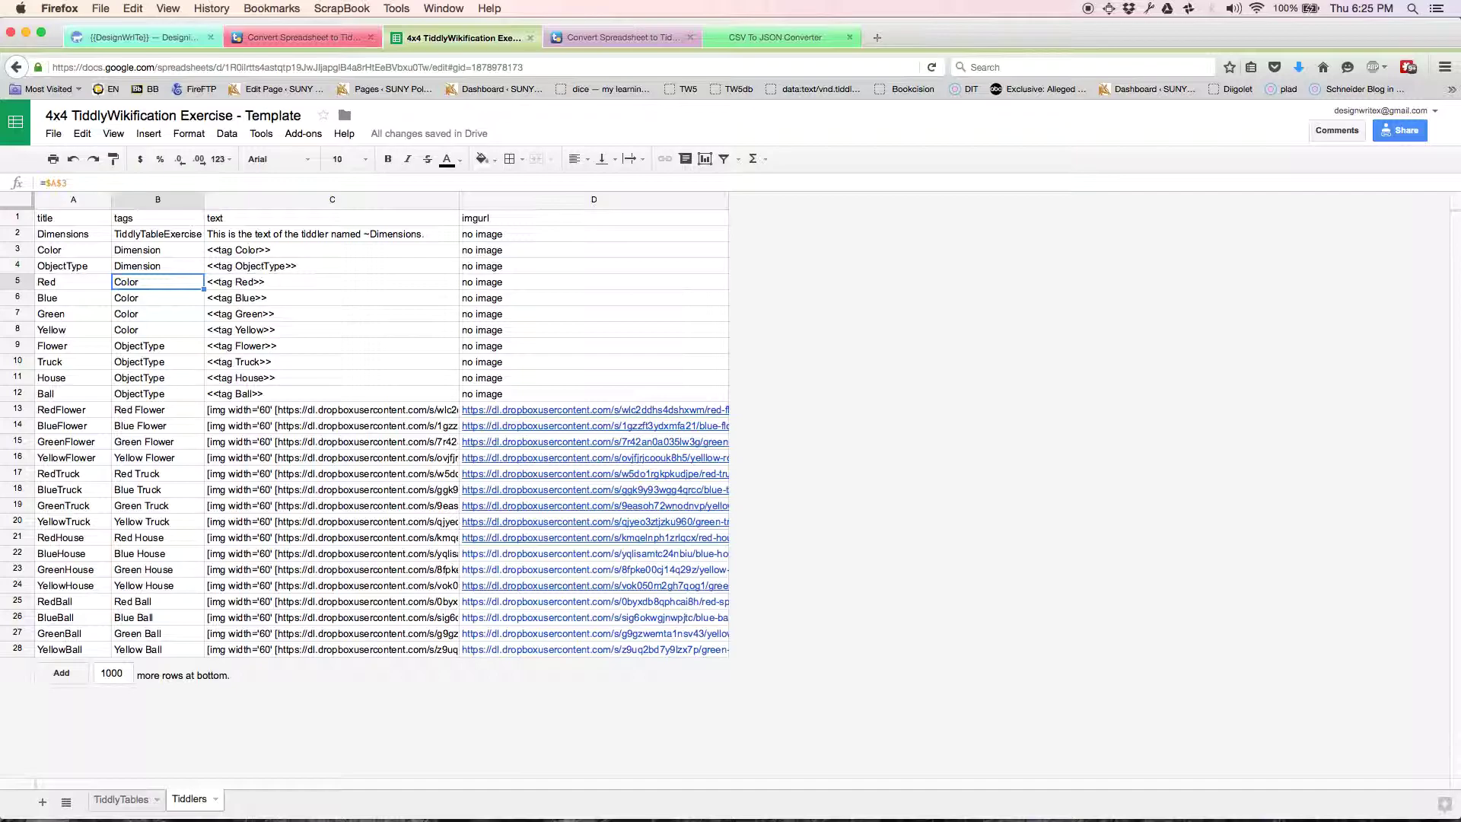
pyautogui.press('Down')
pyautogui.press('Down')
pyautogui.press('Down')
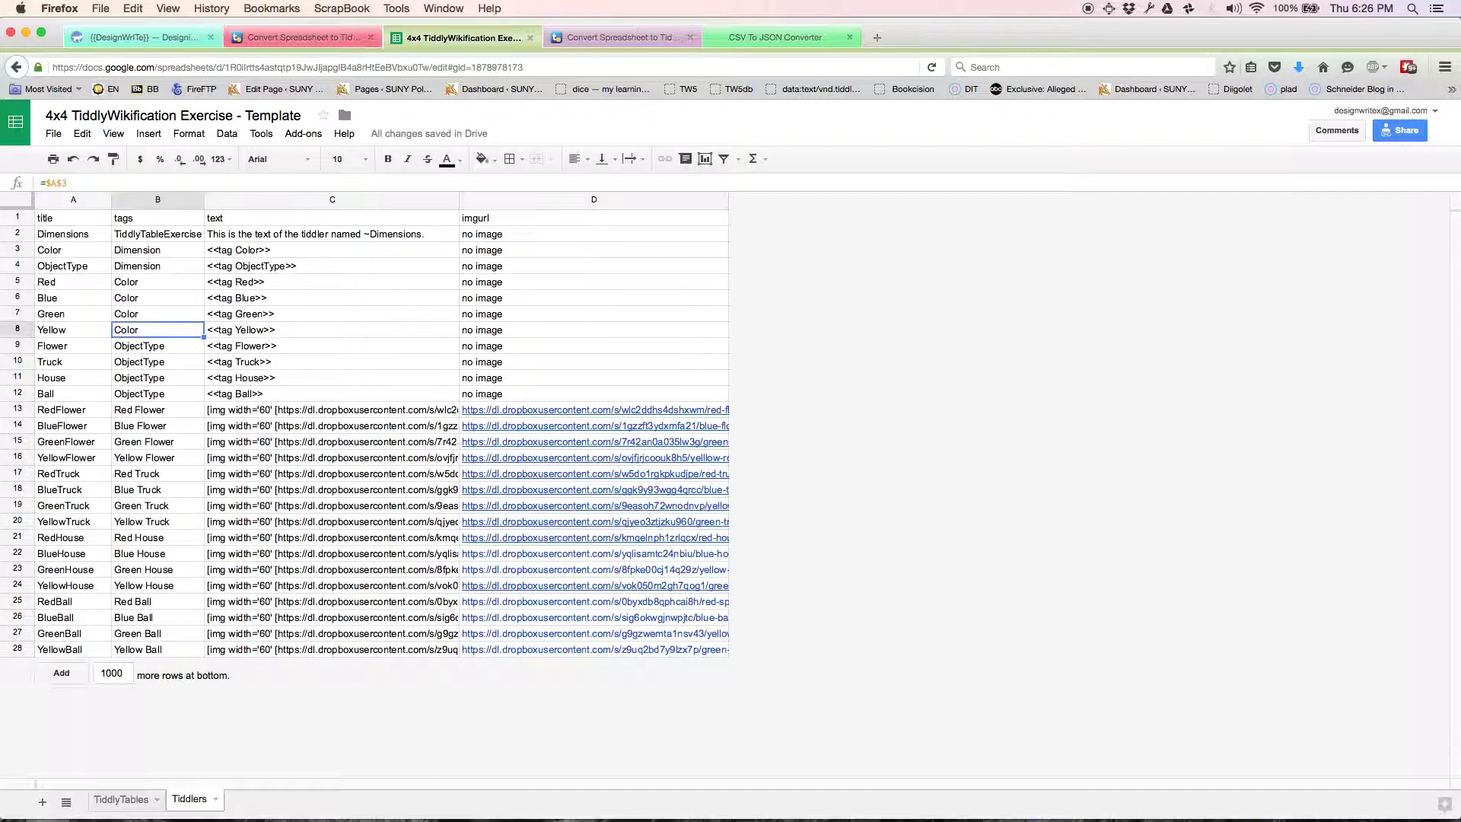
pyautogui.press('Up')
pyautogui.press('Up')
pyautogui.press('Up')
pyautogui.press('Down')
pyautogui.press('Down')
pyautogui.press('Down')
pyautogui.press('Down')
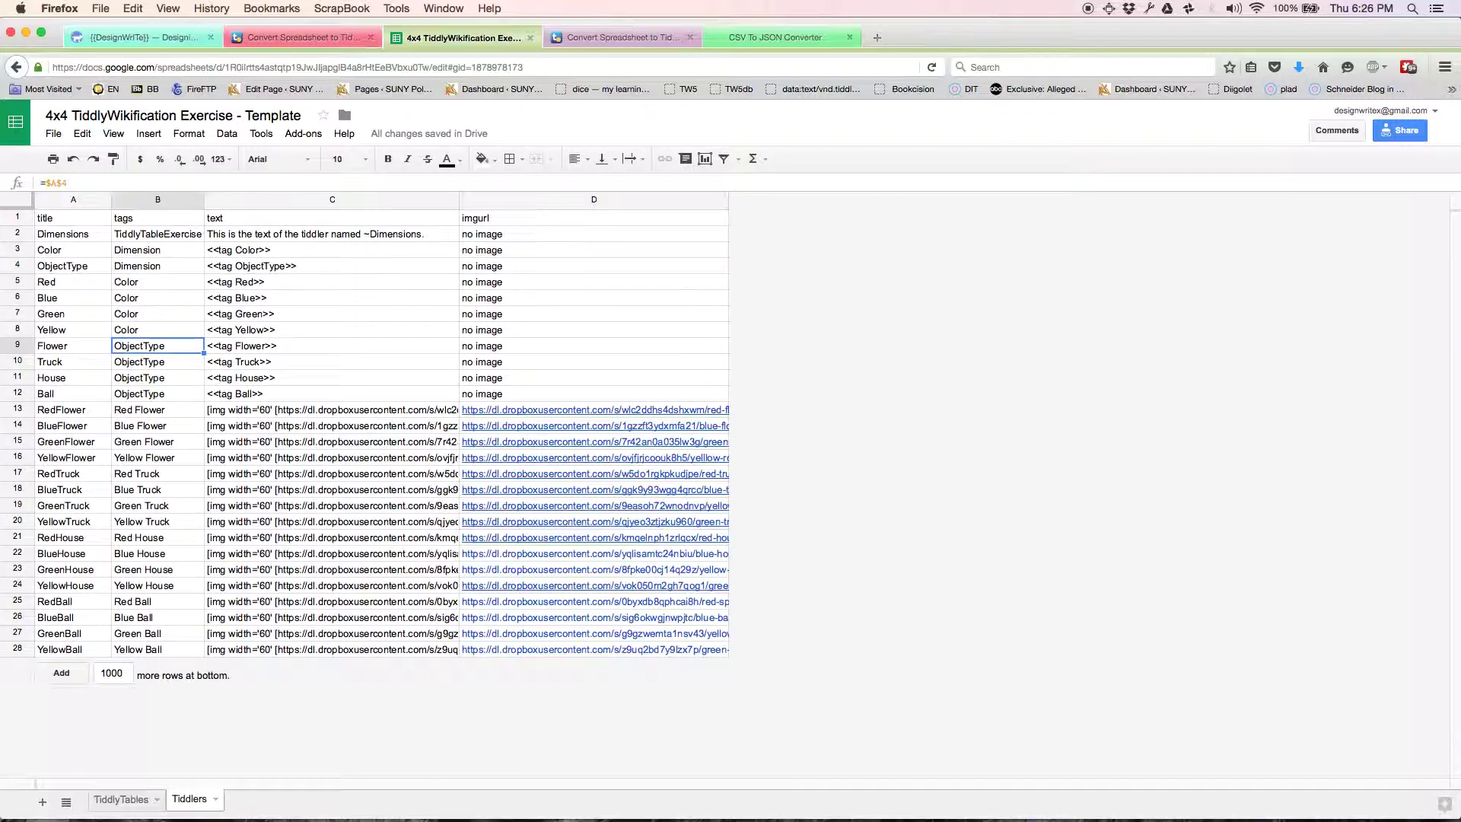
pyautogui.press('Down')
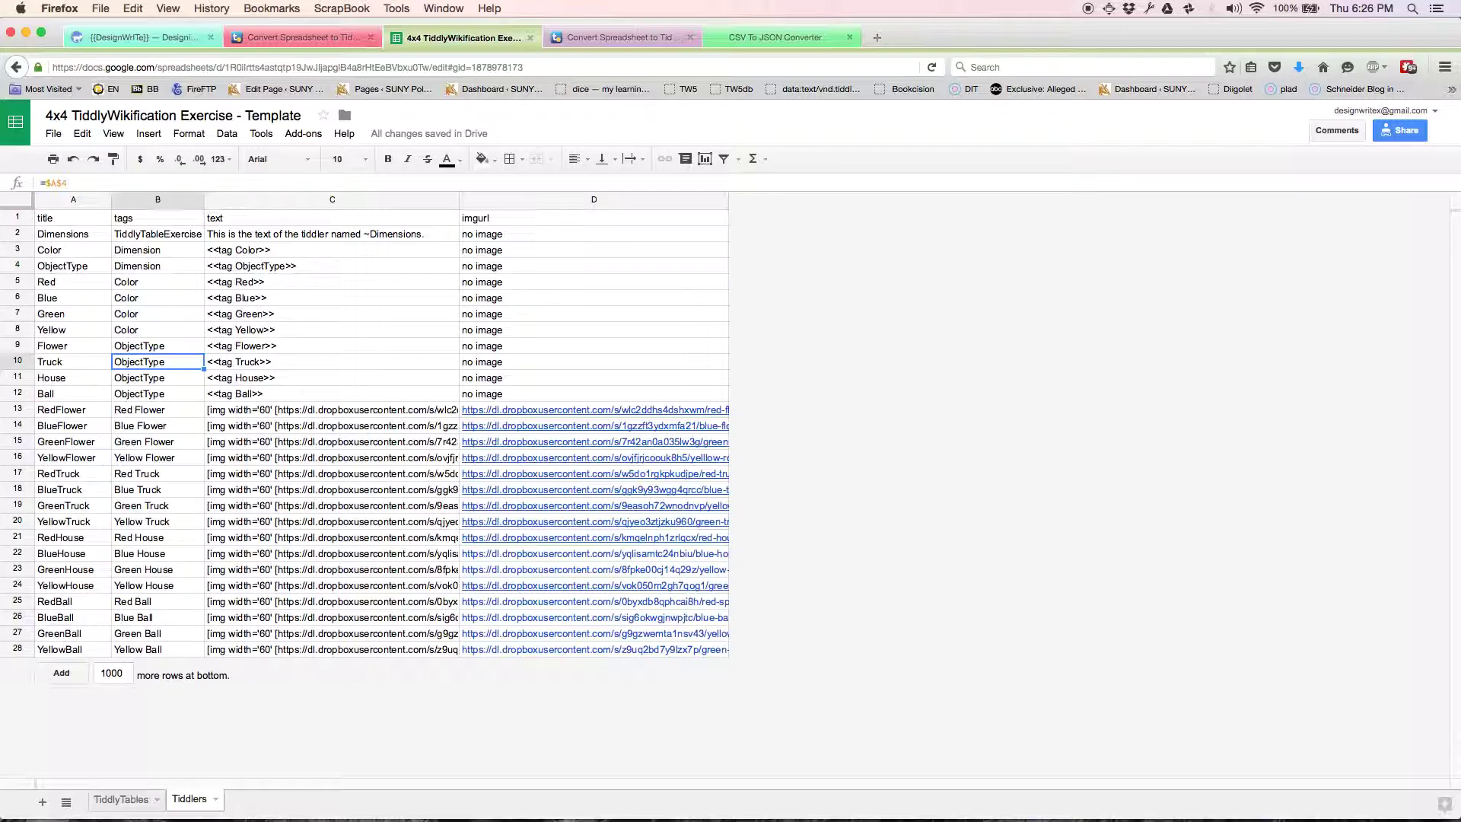
pyautogui.press('Down')
pyautogui.press('Down')
pyautogui.press('Up')
pyautogui.press('Up')
pyautogui.press('Up')
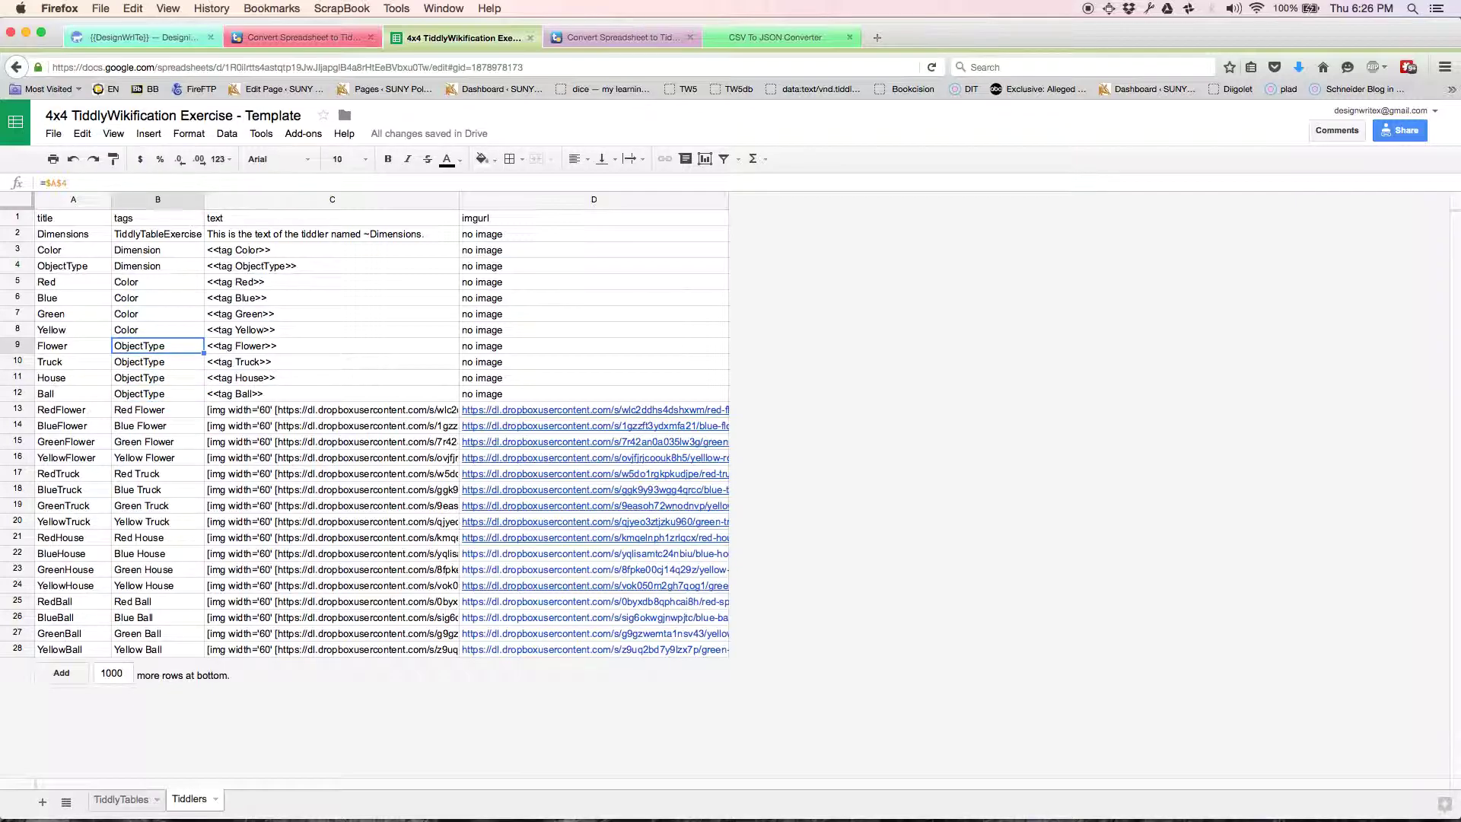
pyautogui.press('Down')
pyautogui.press('Down')
pyautogui.press('Down')
pyautogui.press('Down')
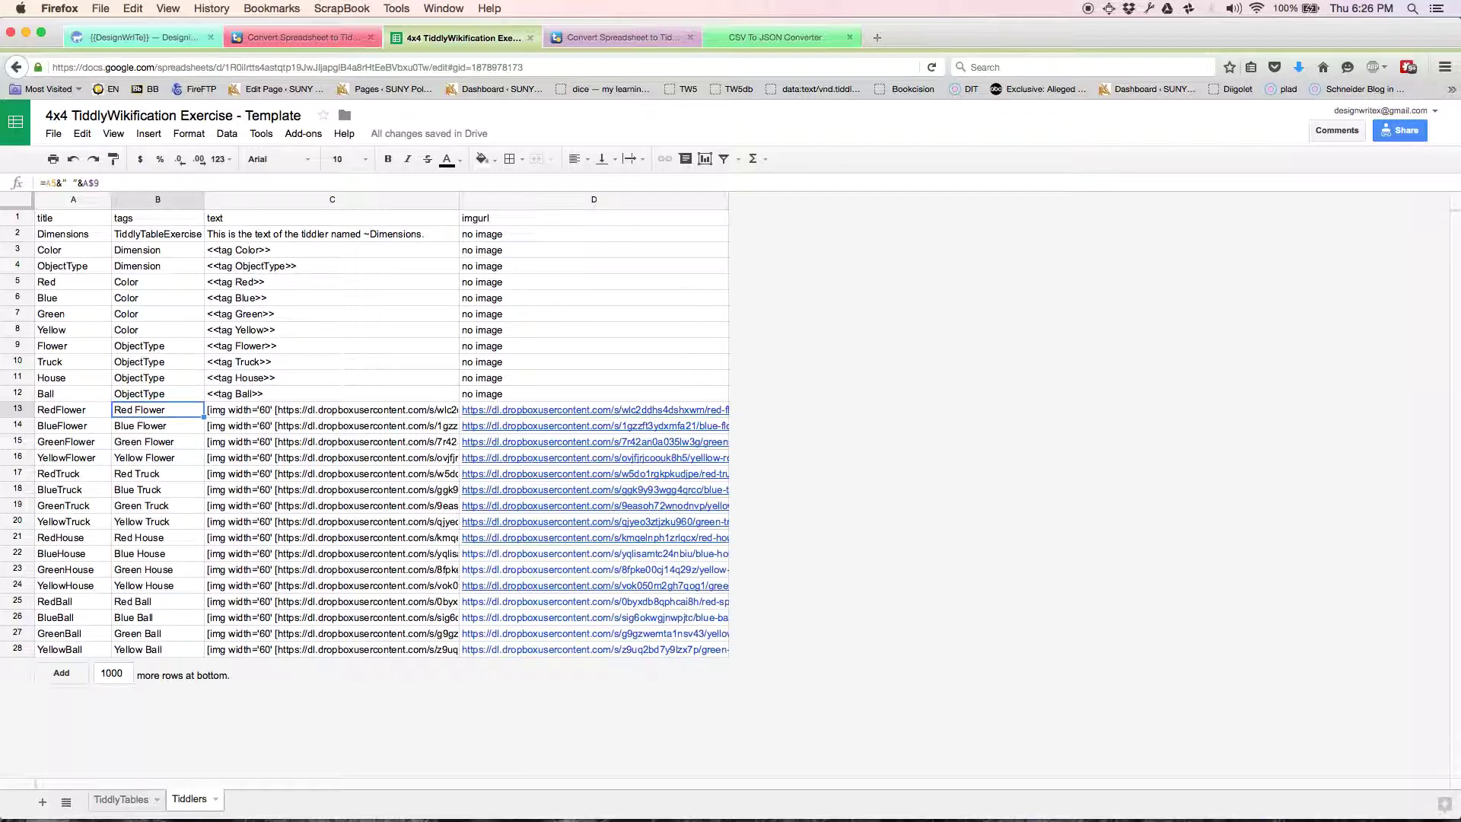
pyautogui.click(157, 425)
pyautogui.click(157, 441)
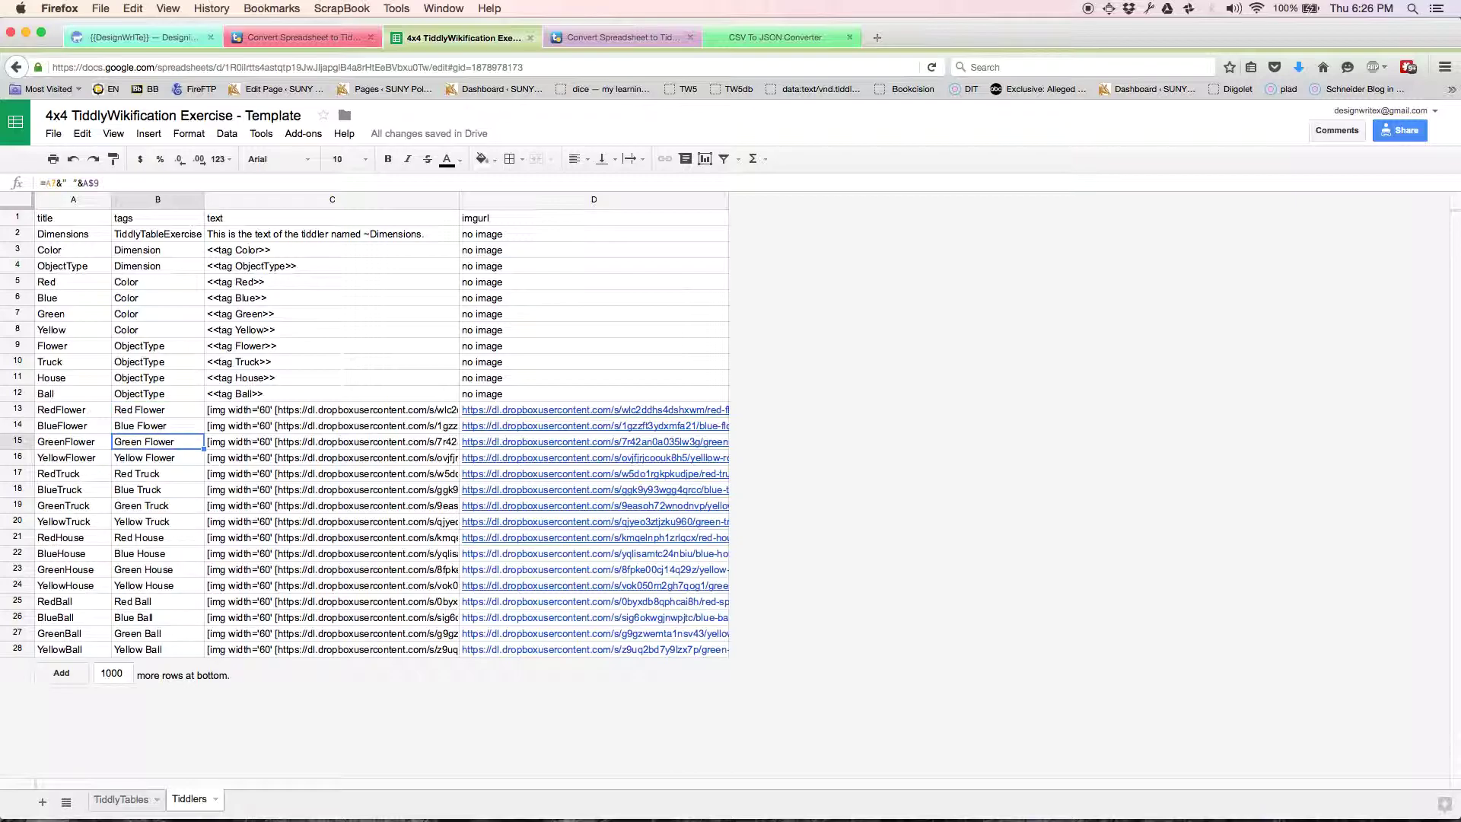
pyautogui.click(157, 457)
pyautogui.press('Up')
pyautogui.press('Up')
pyautogui.press('Up')
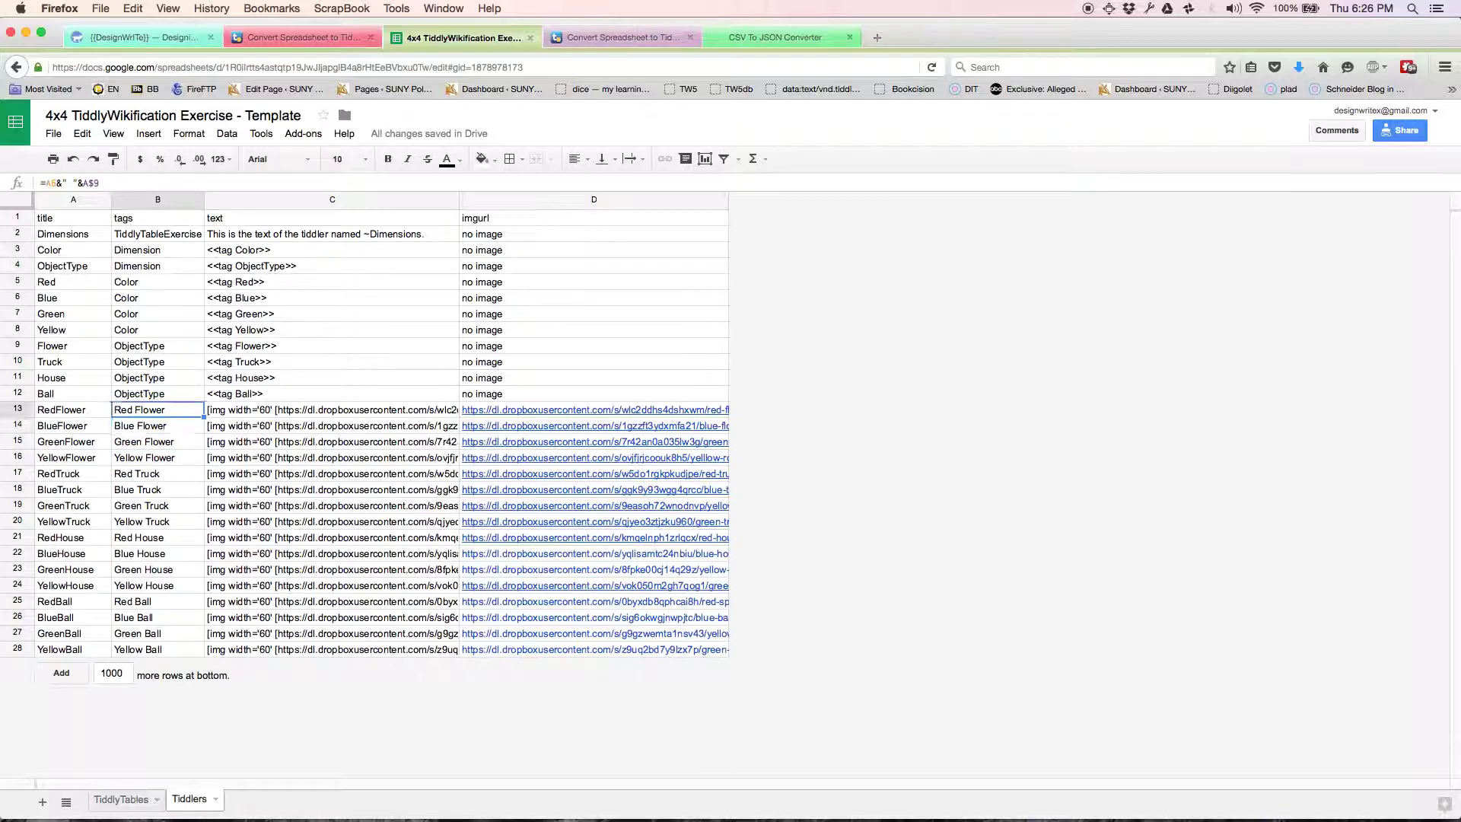
pyautogui.press('Right')
pyautogui.press('Right')
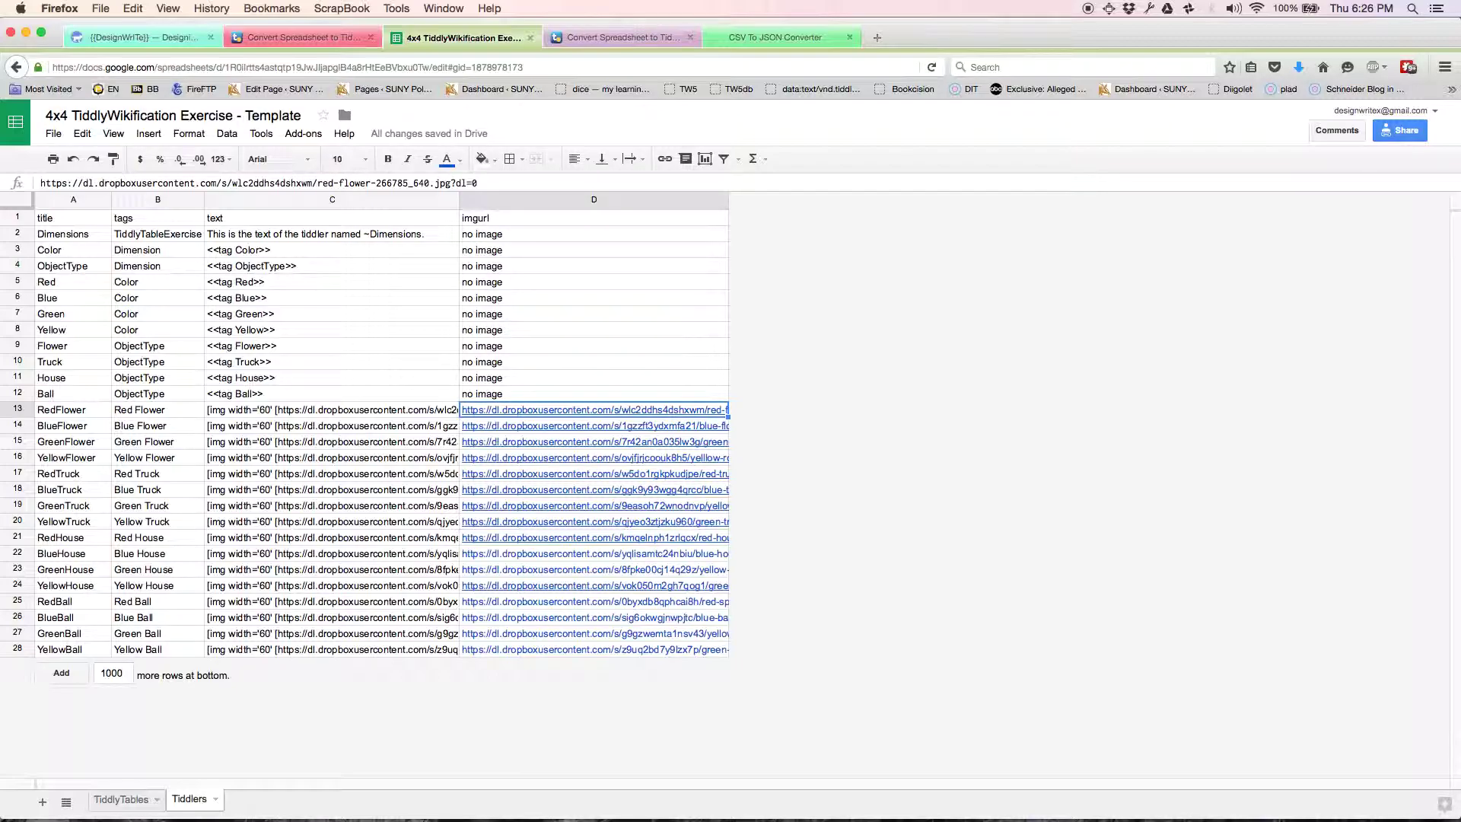
# Open the Dropbox image-serving tutorial tiddler, then go to the 4x4 TiddlyWikification Exercise spreadsheet.
pyautogui.click(141, 44)
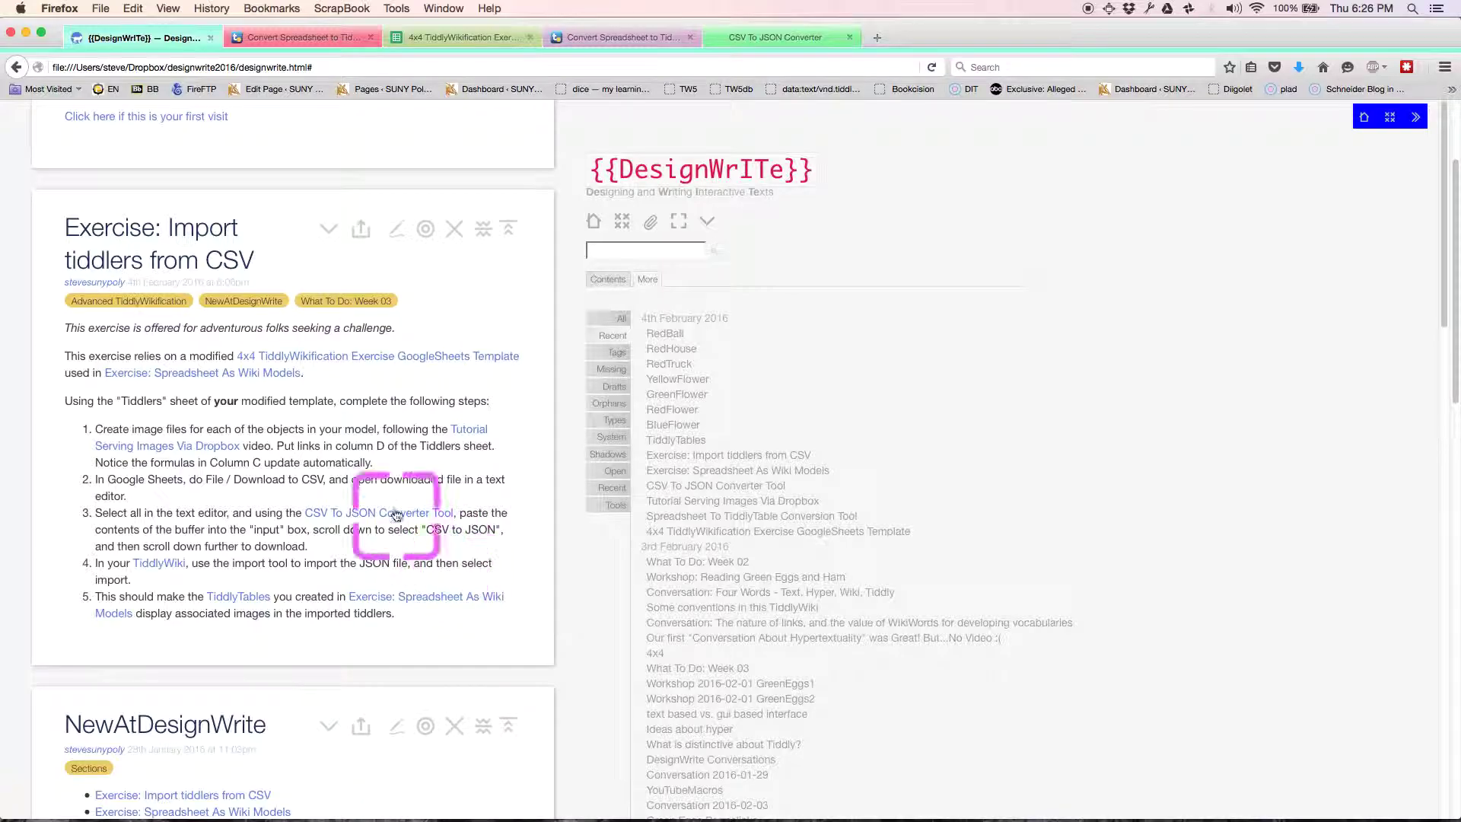
pyautogui.click(456, 430)
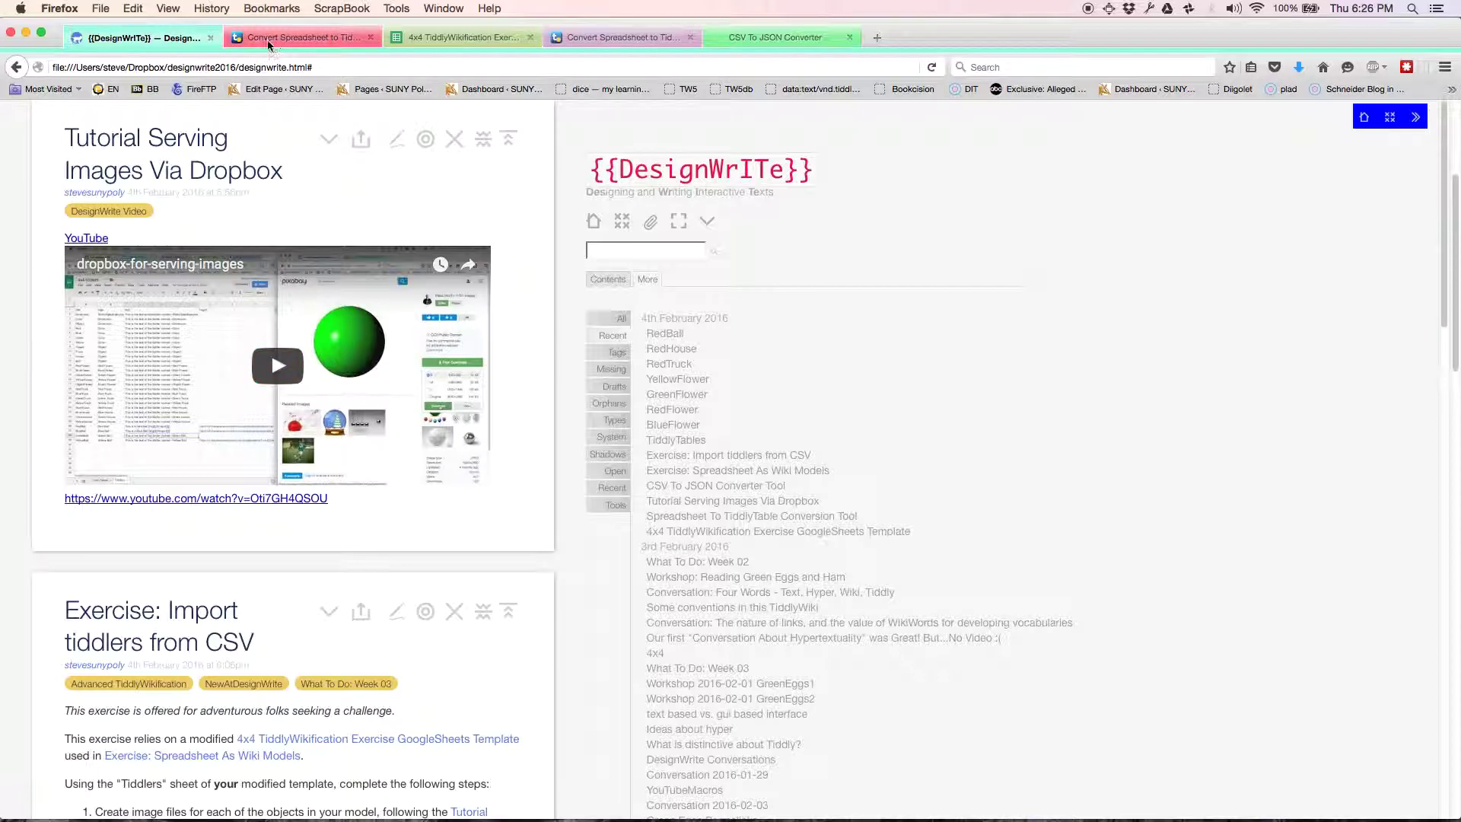
pyautogui.click(272, 38)
pyautogui.click(429, 38)
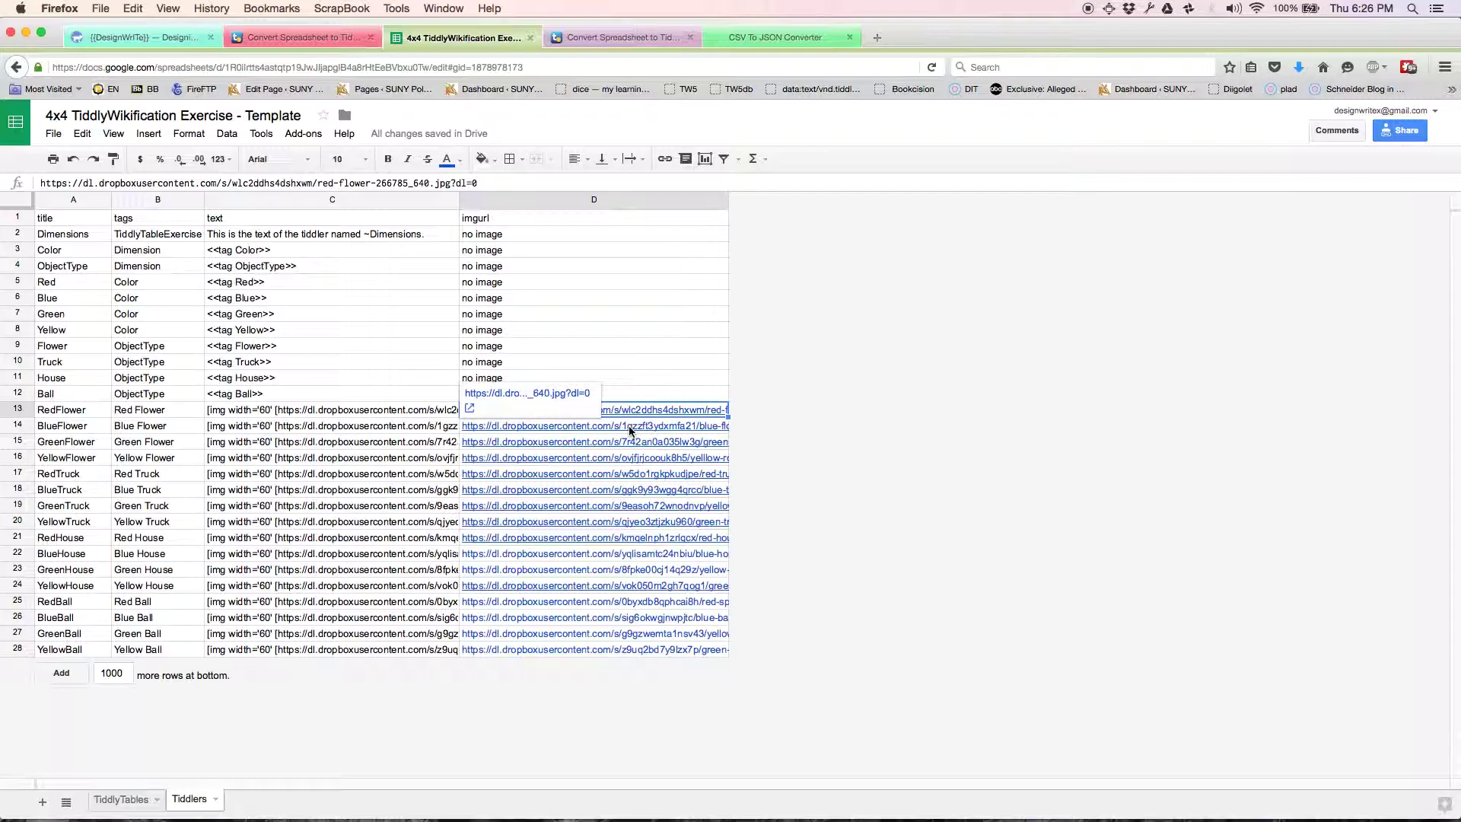
# Inspect the image formula in C13, the tag formula in C3, and headers C1 and A1.
pyautogui.click(323, 414)
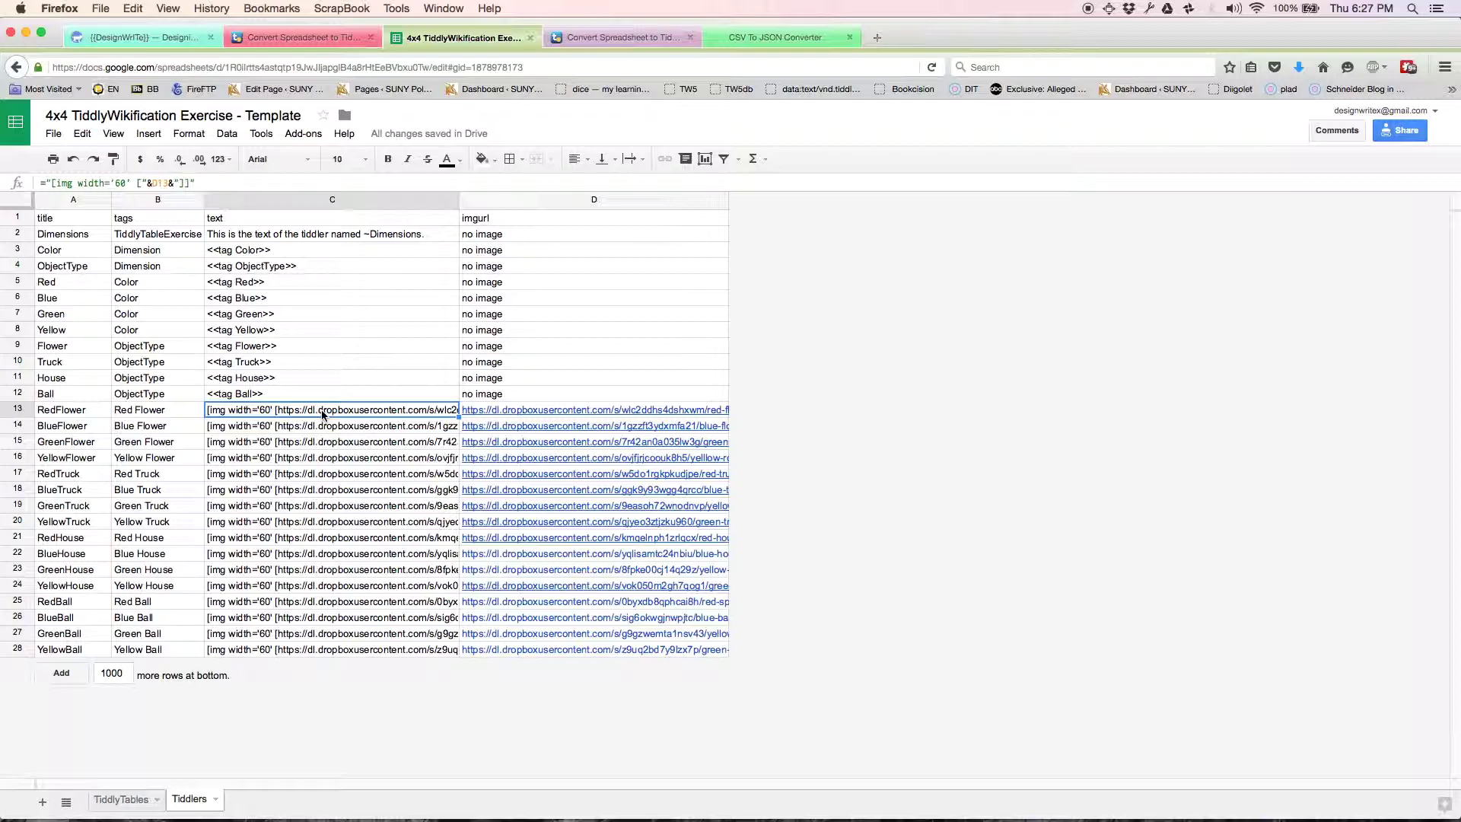
pyautogui.click(248, 223)
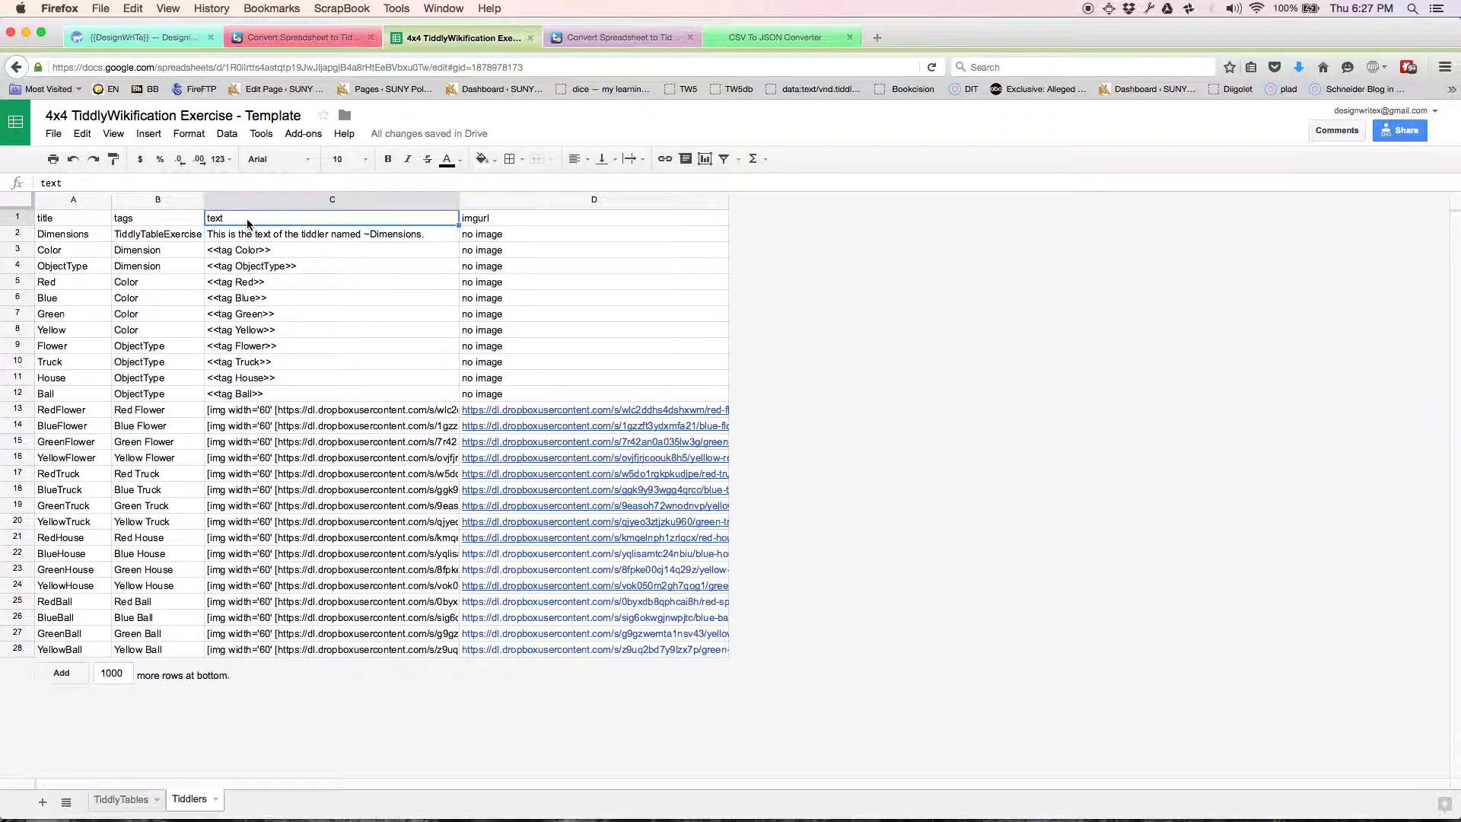
pyautogui.click(272, 251)
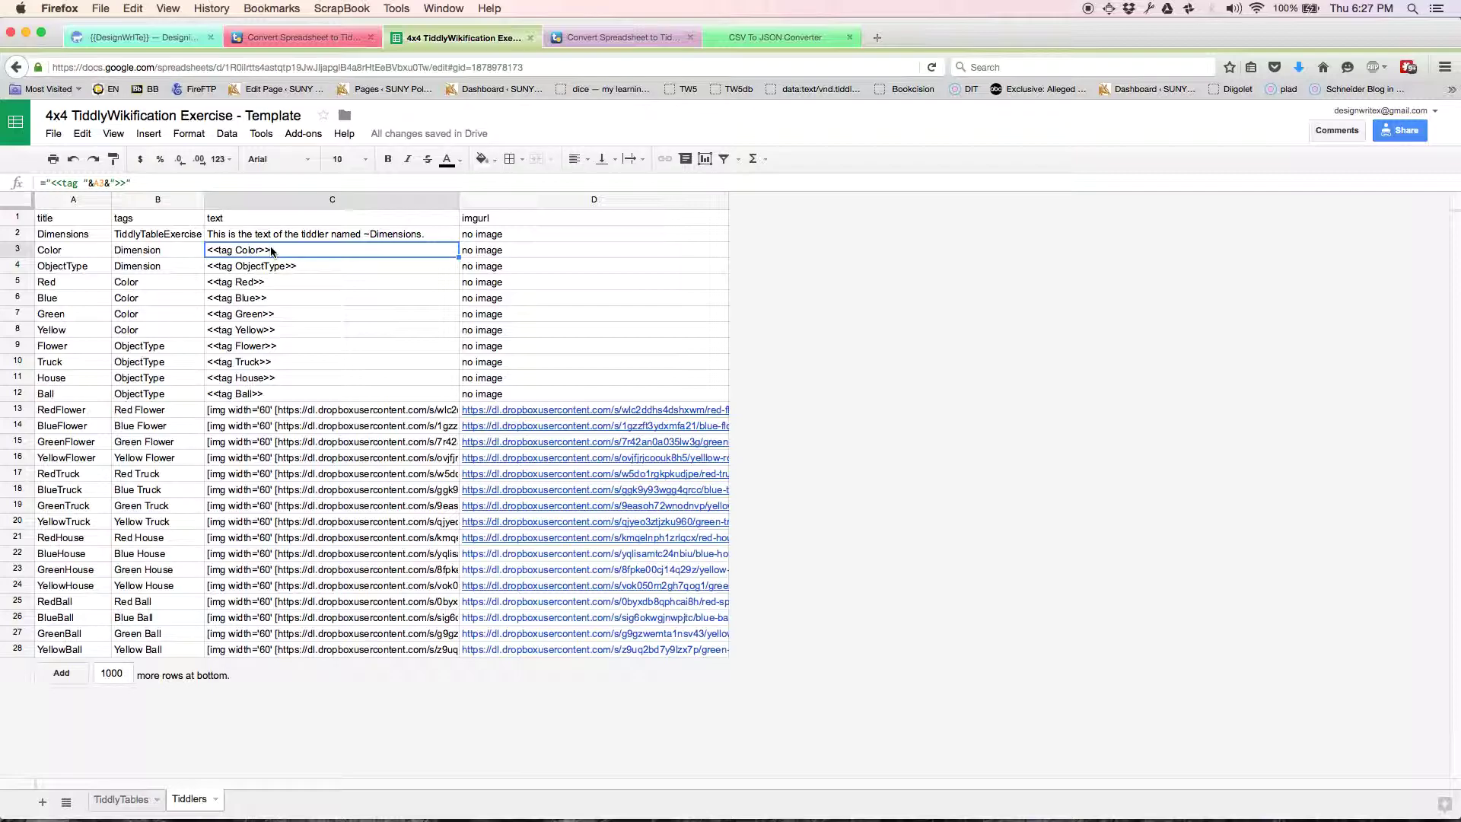
pyautogui.click(302, 413)
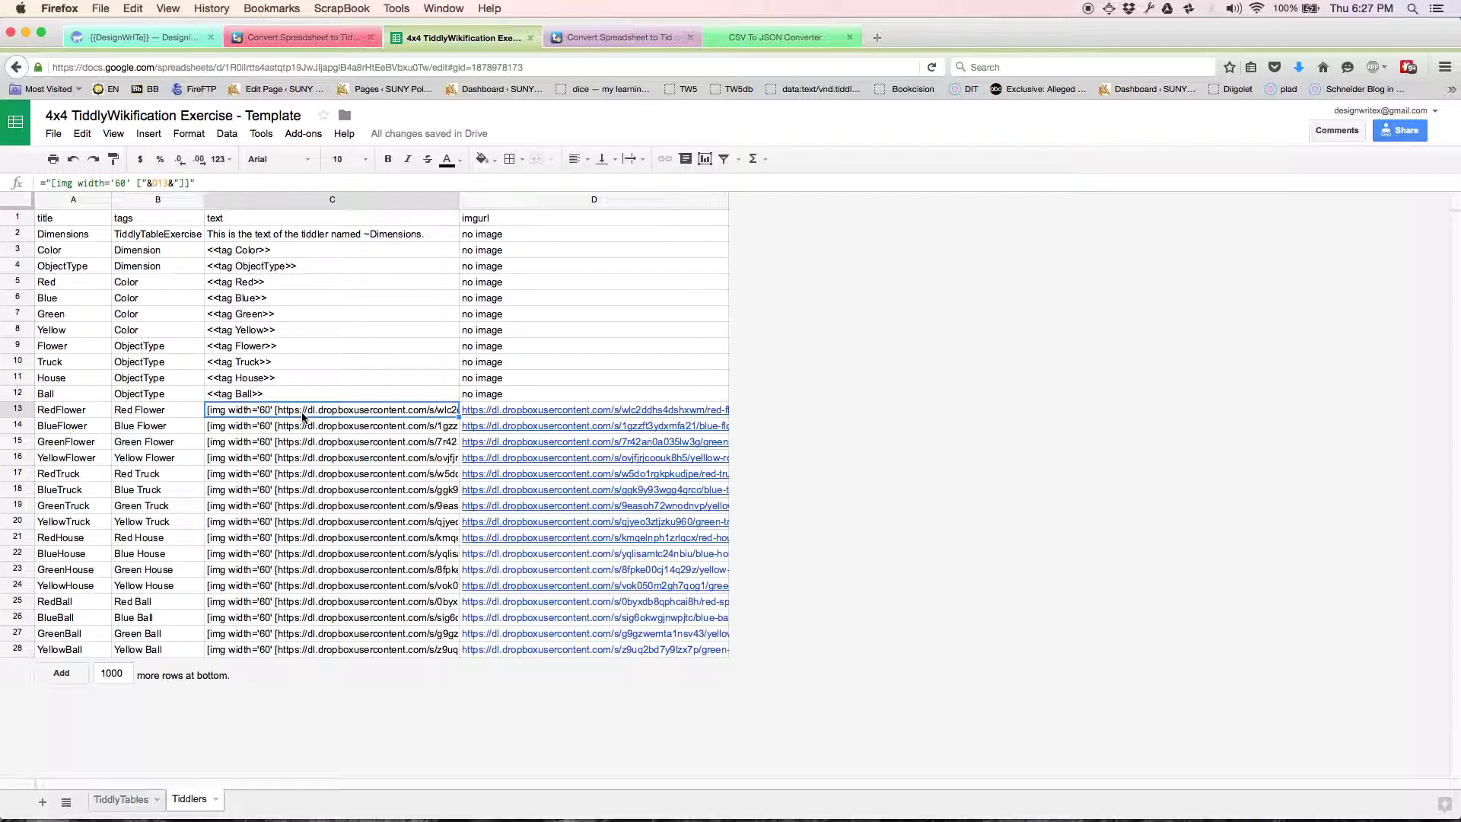
pyautogui.click(301, 218)
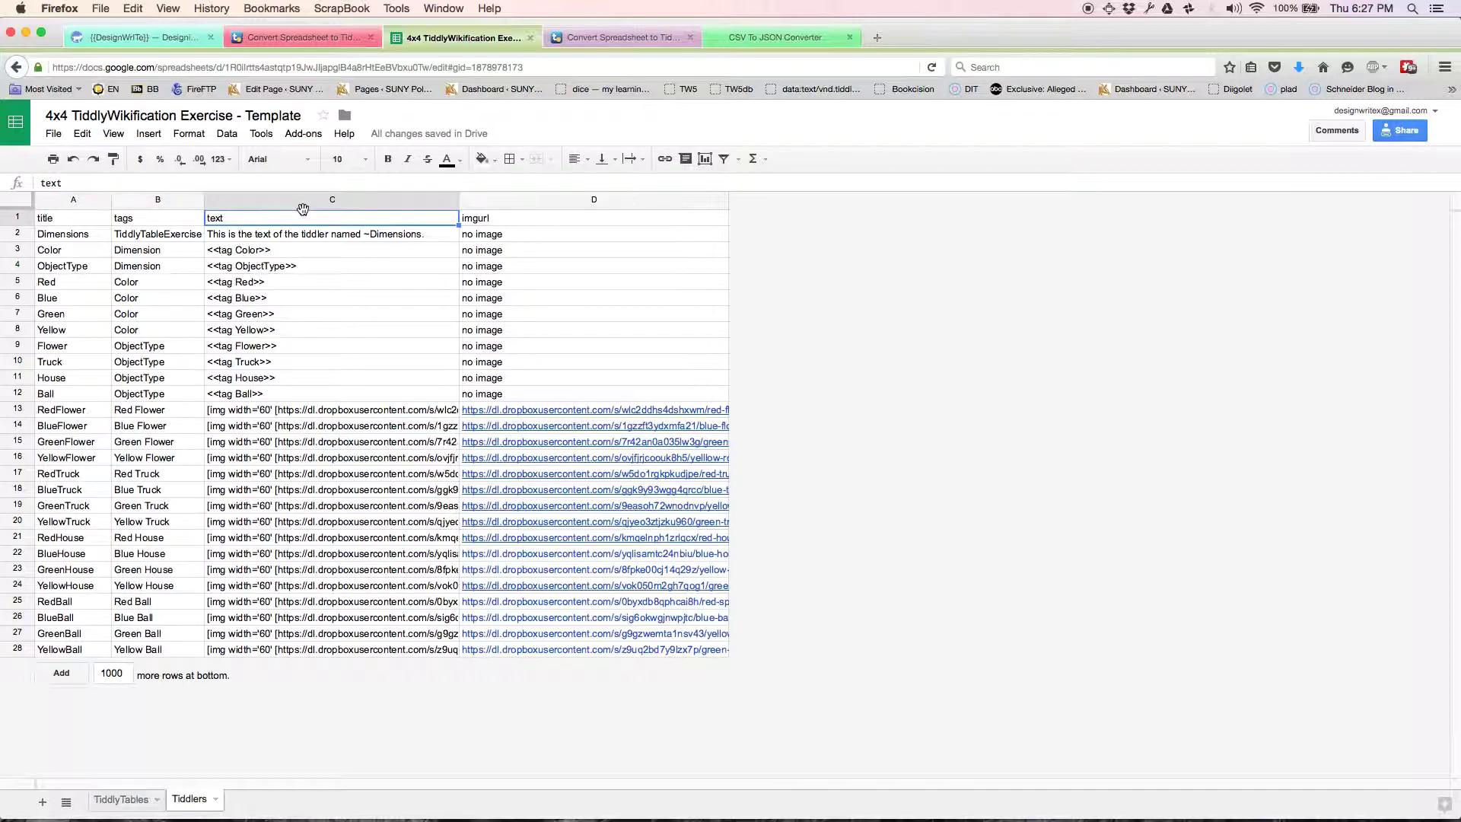
pyautogui.click(331, 411)
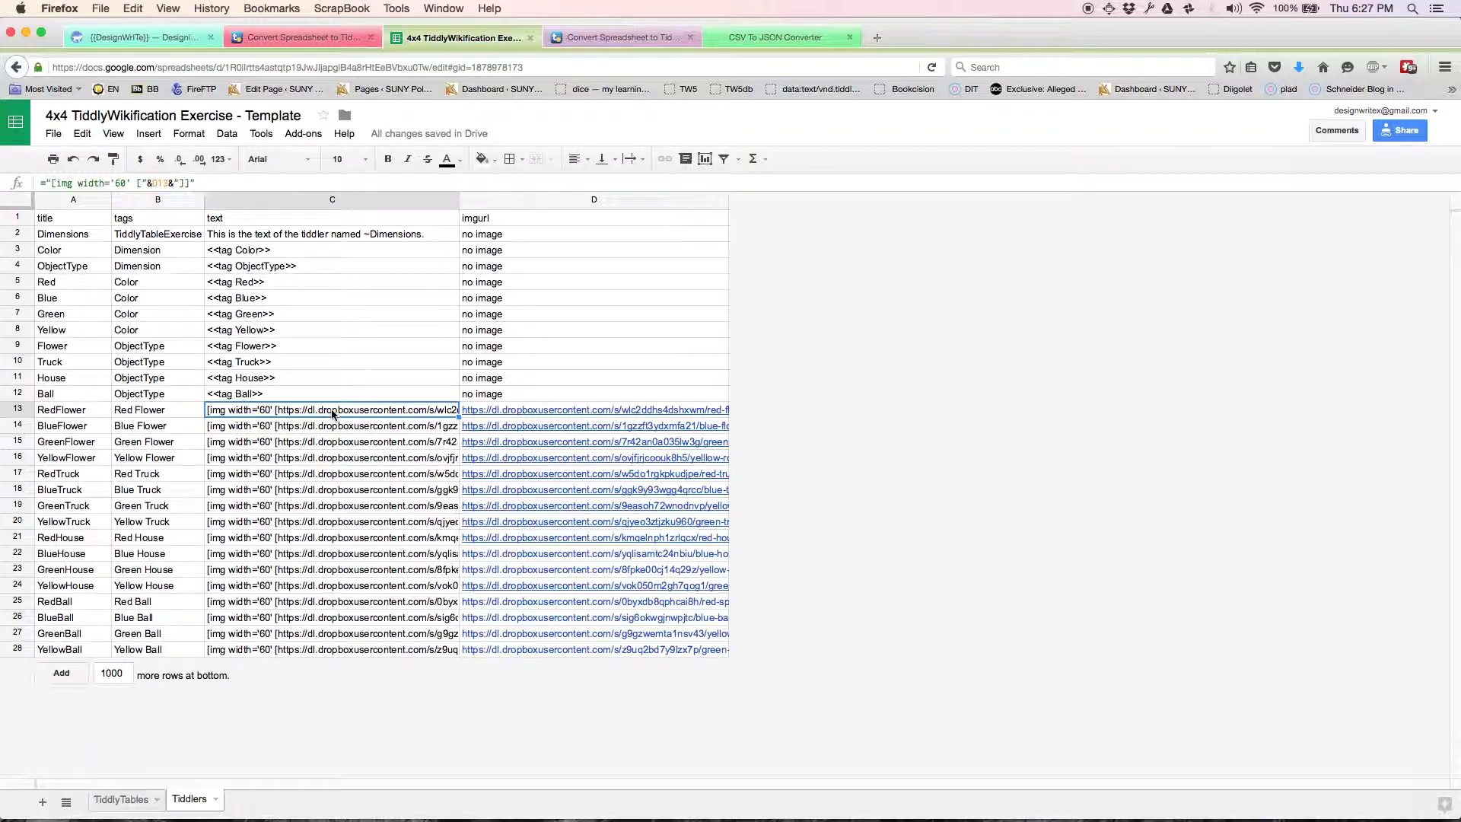
pyautogui.click(63, 220)
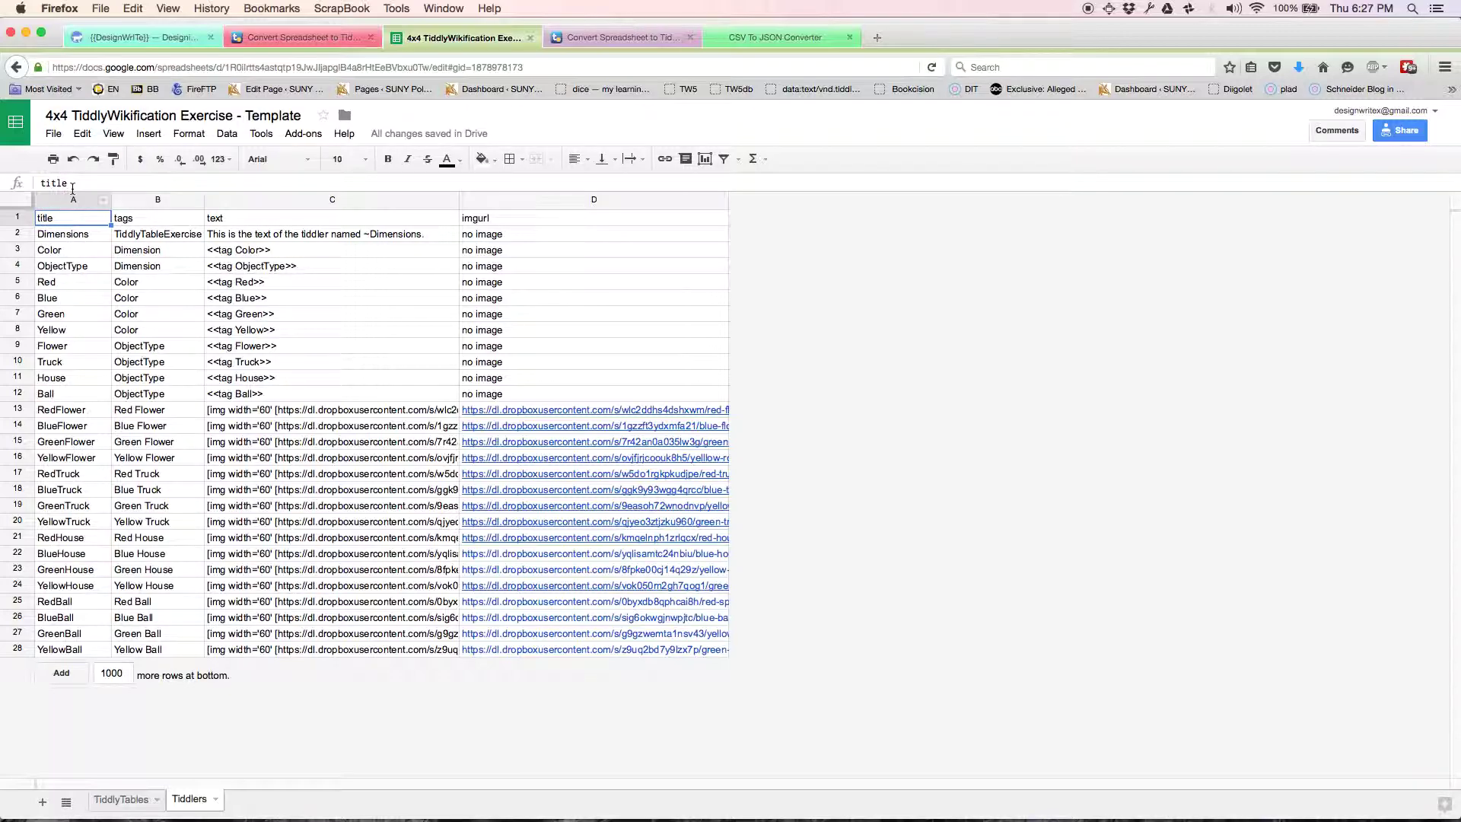
# Select the title, tags, text and imgurl columns and row 4 to review their formulas.
pyautogui.click(72, 197)
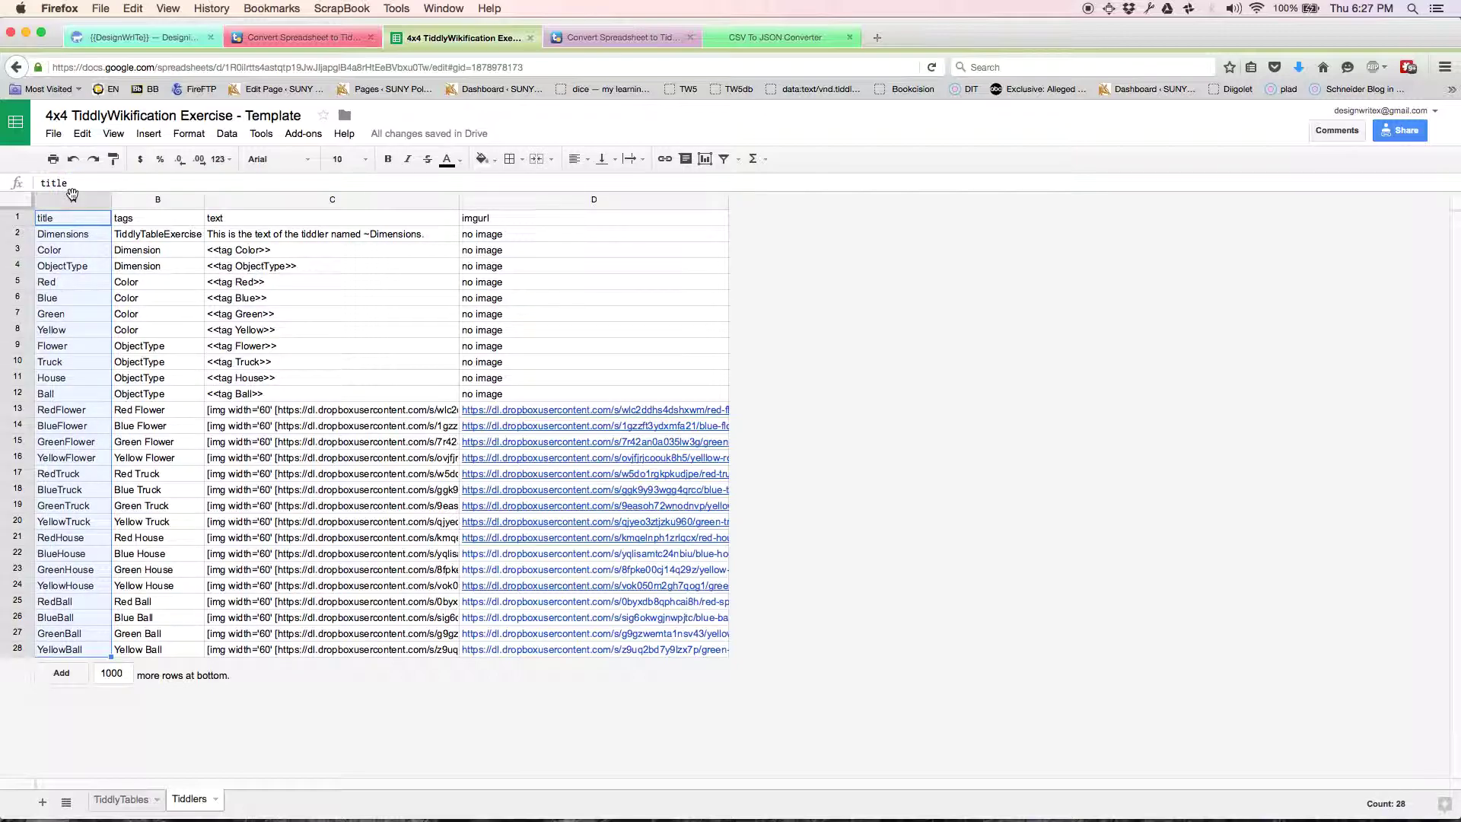
pyautogui.click(149, 199)
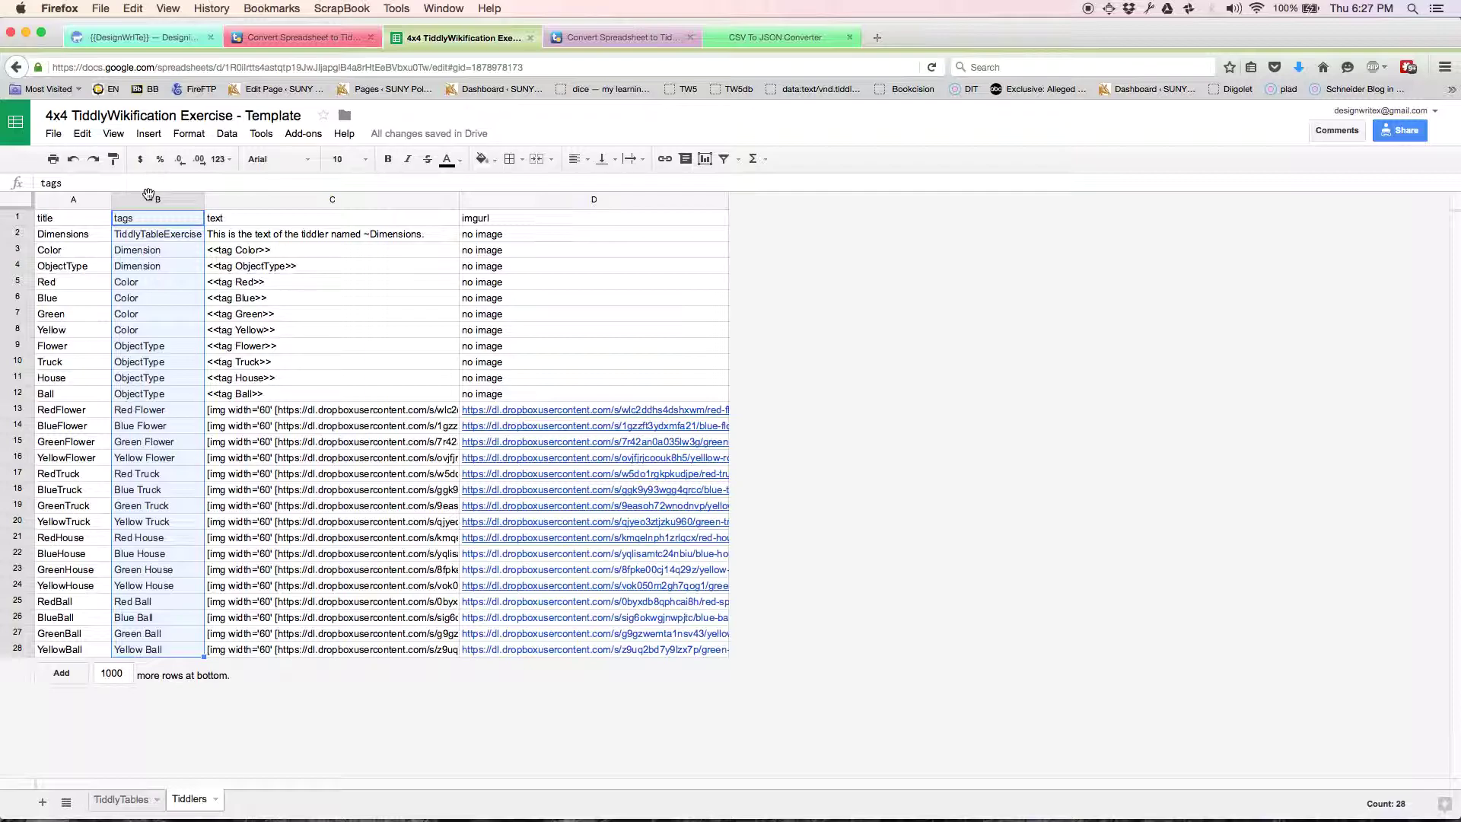
pyautogui.click(14, 266)
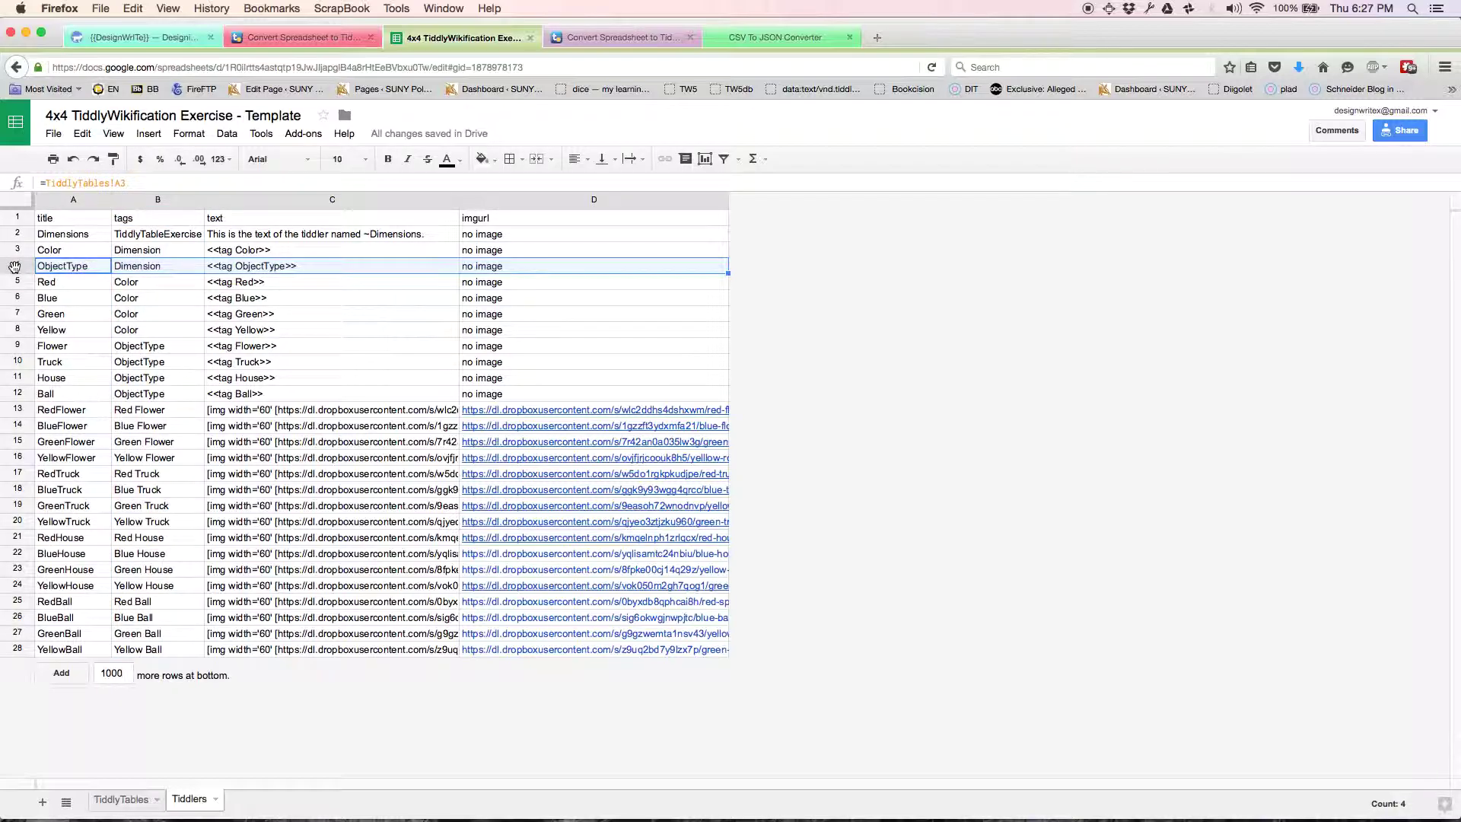
pyautogui.click(245, 199)
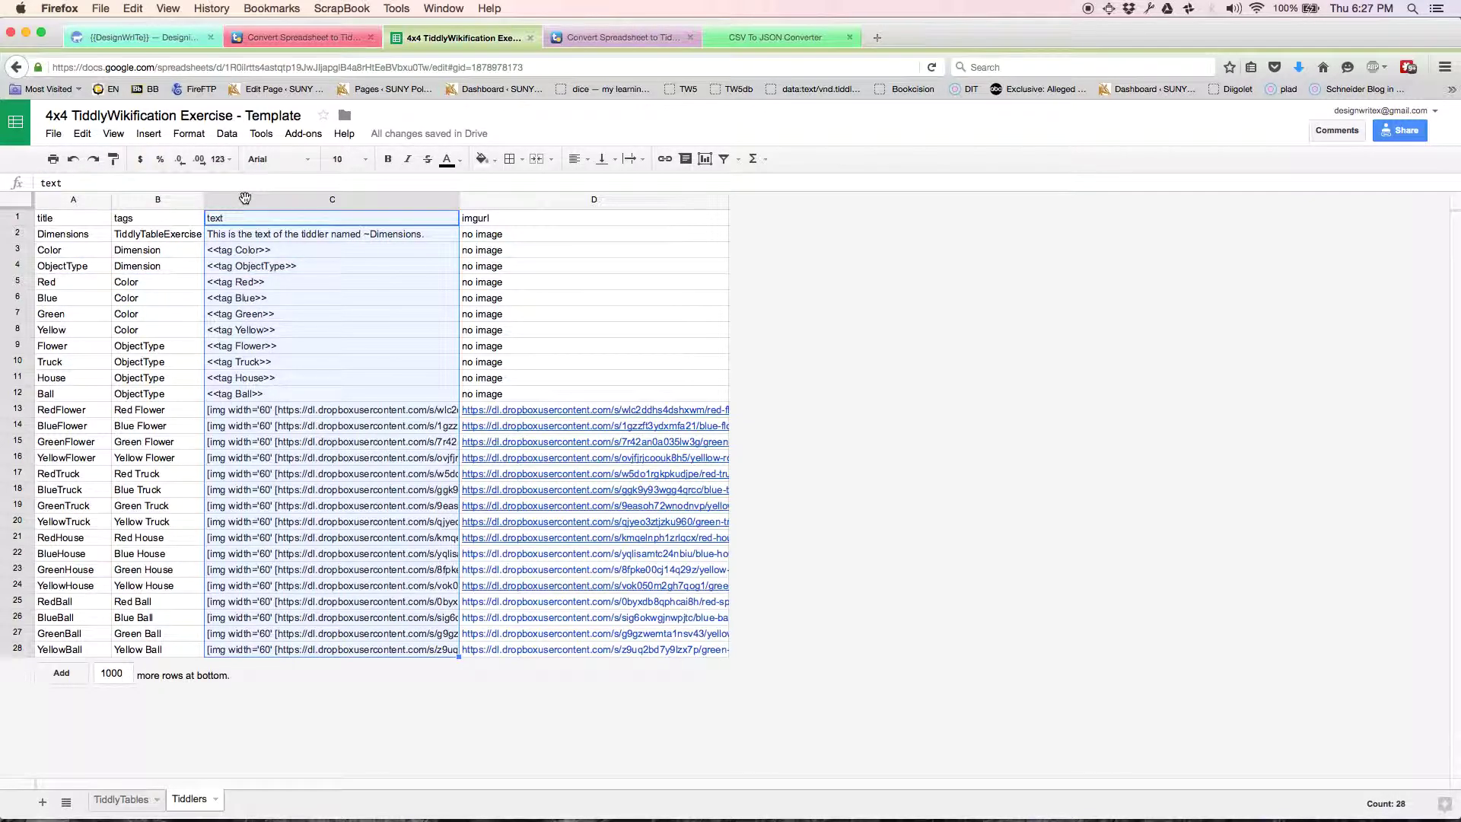
pyautogui.click(508, 202)
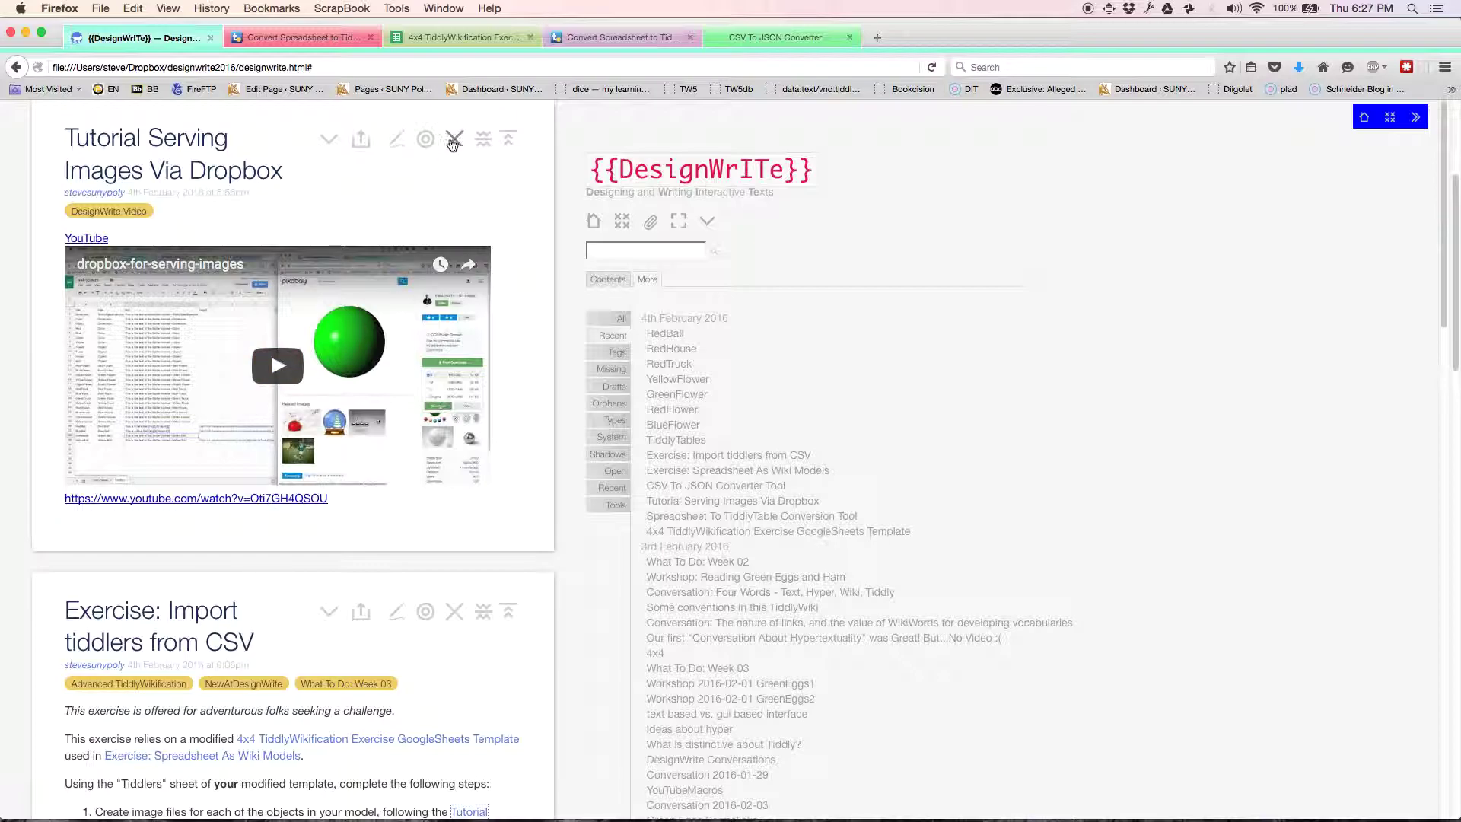
# Close the Dropbox tutorial tiddler so the CSV import exercise is on top, then cycle apps with Cmd+Tab.
pyautogui.click(453, 140)
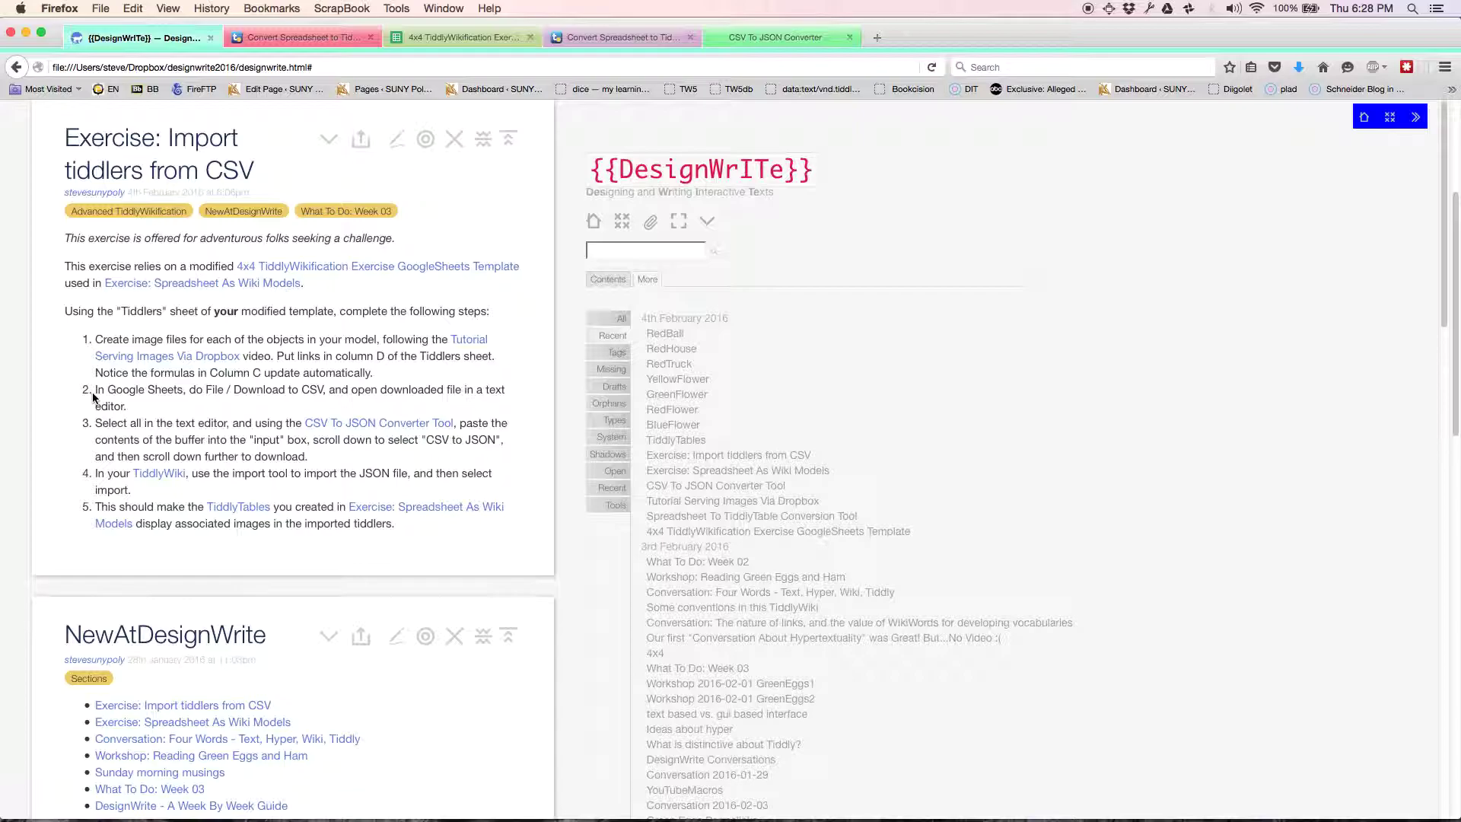
pyautogui.press('super+Tab')
pyautogui.press('super+Tab')
pyautogui.press('super+Tab')
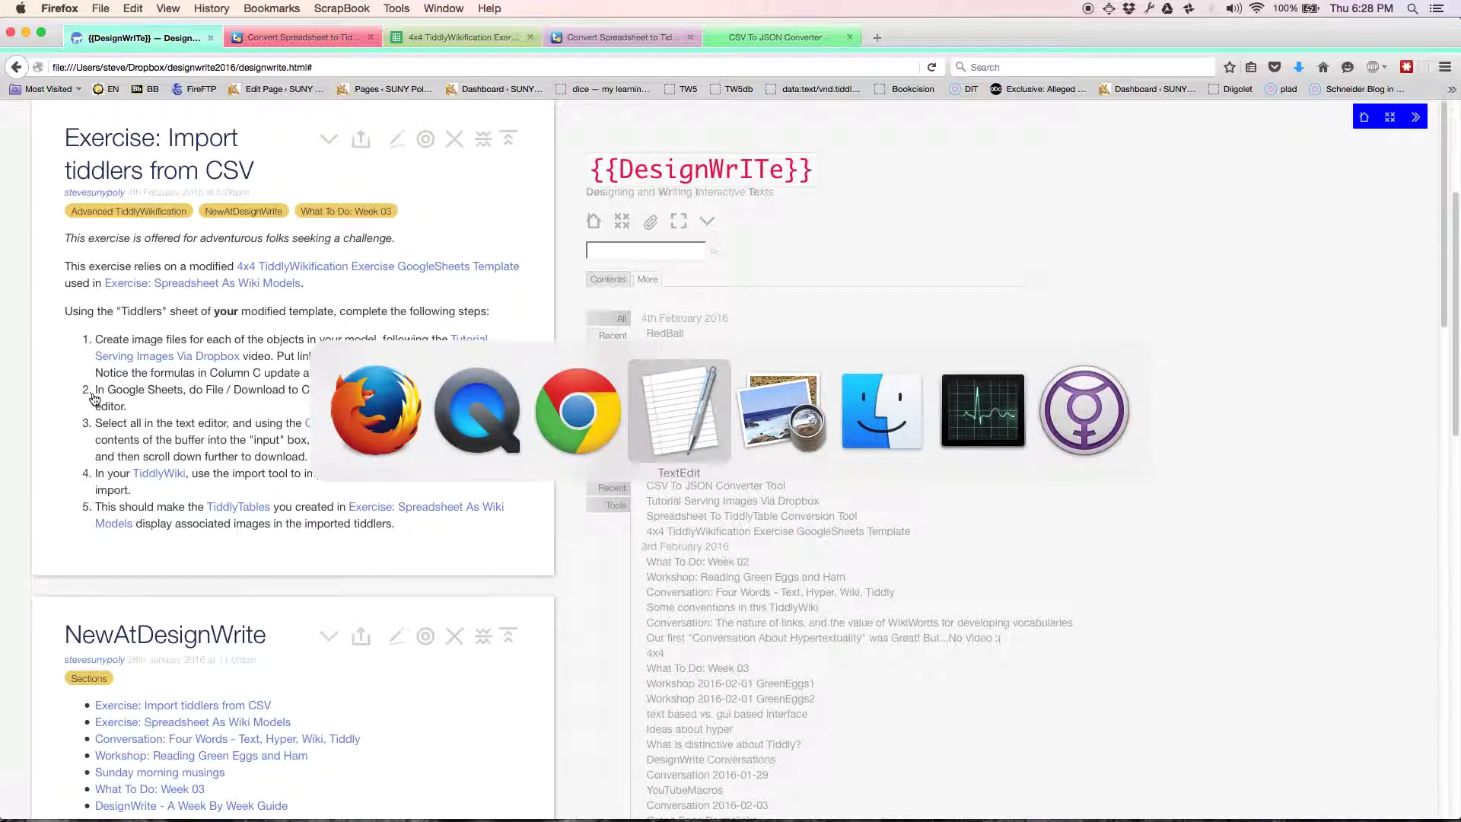
pyautogui.press('super+Tab')
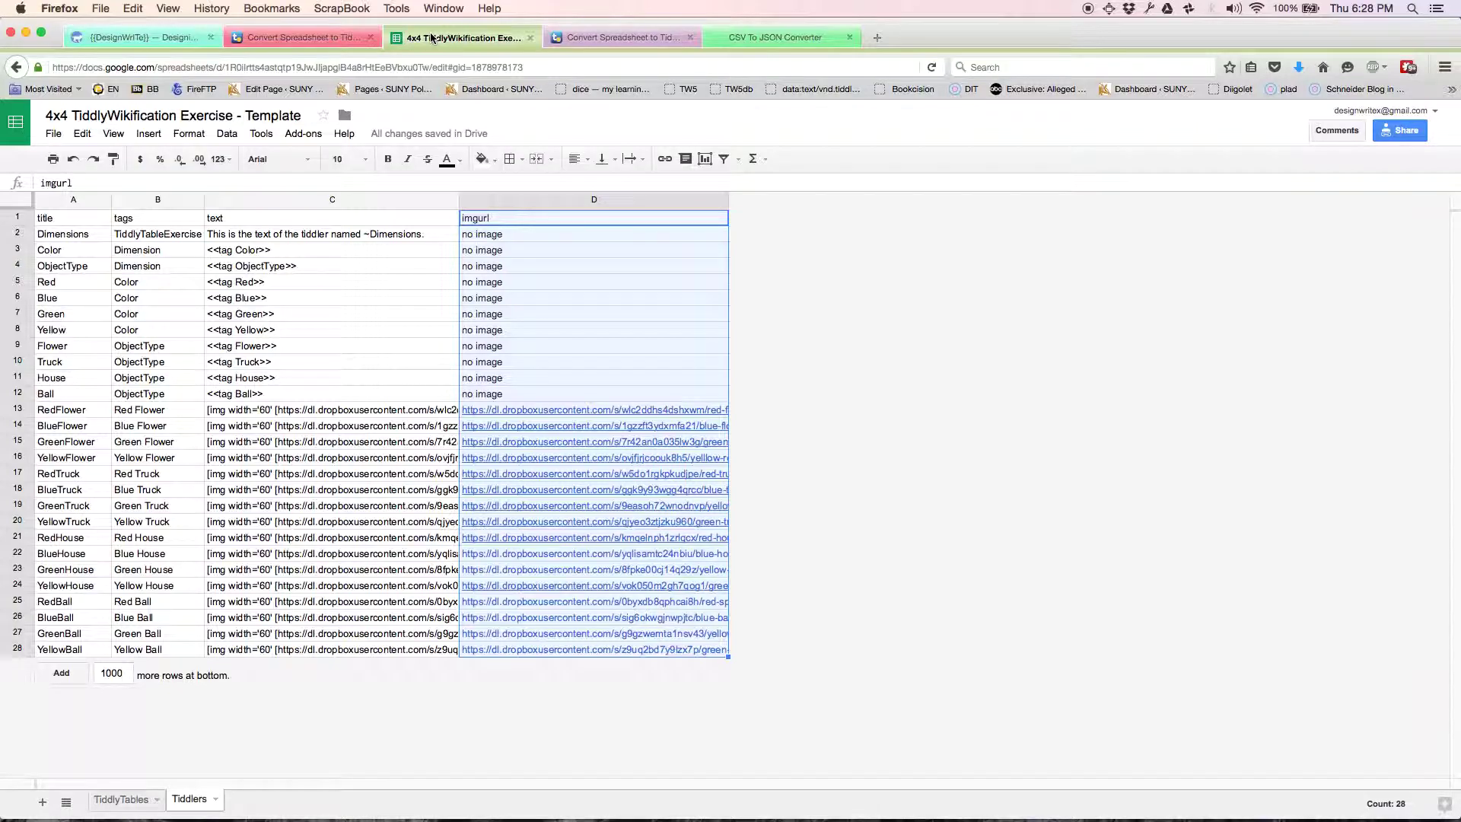
# Download the Tiddlers sheet as Comma-separated values (.csv, current sheet).
pyautogui.click(61, 133)
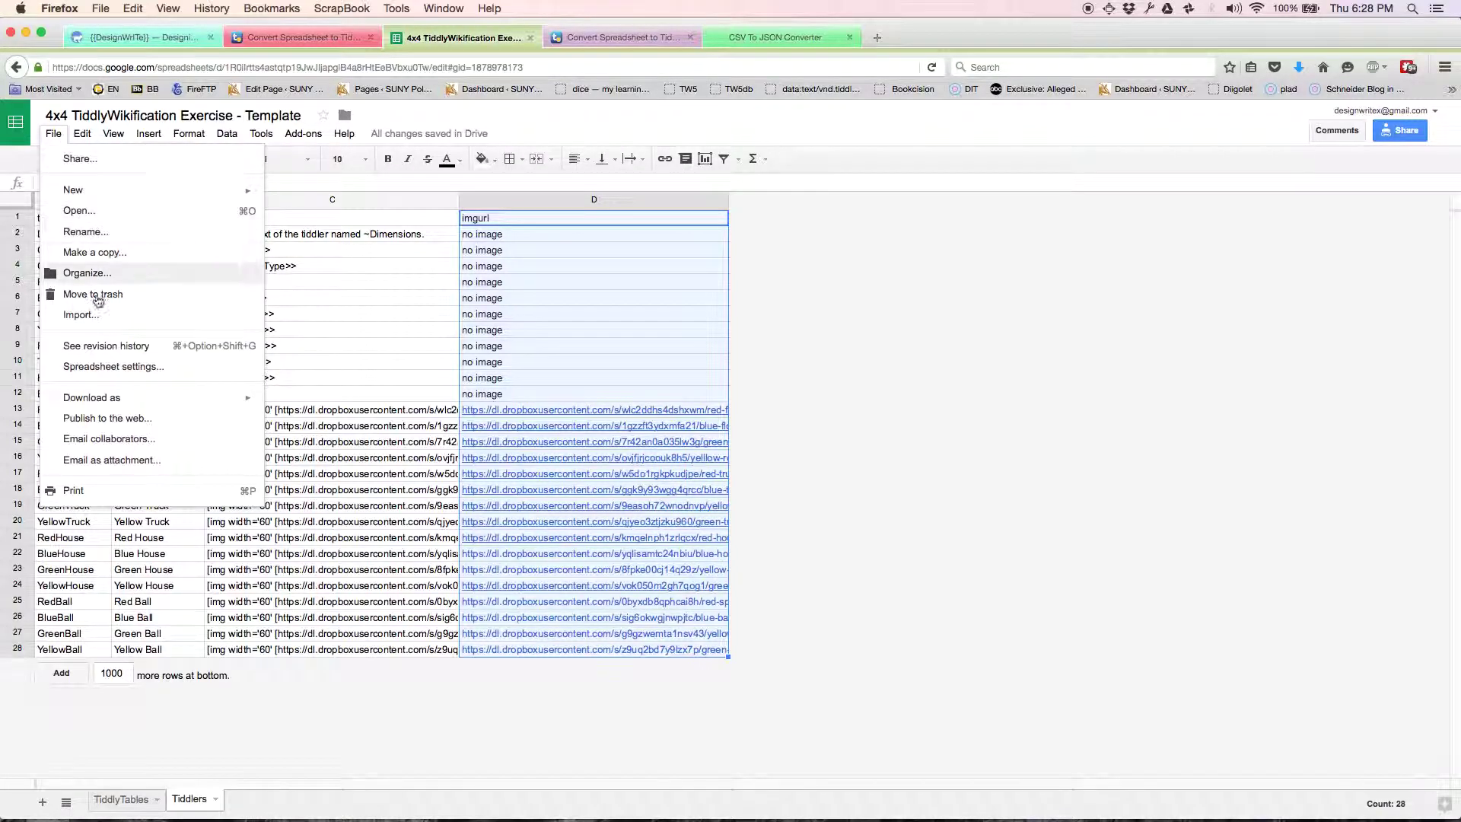
pyautogui.moveTo(114, 398)
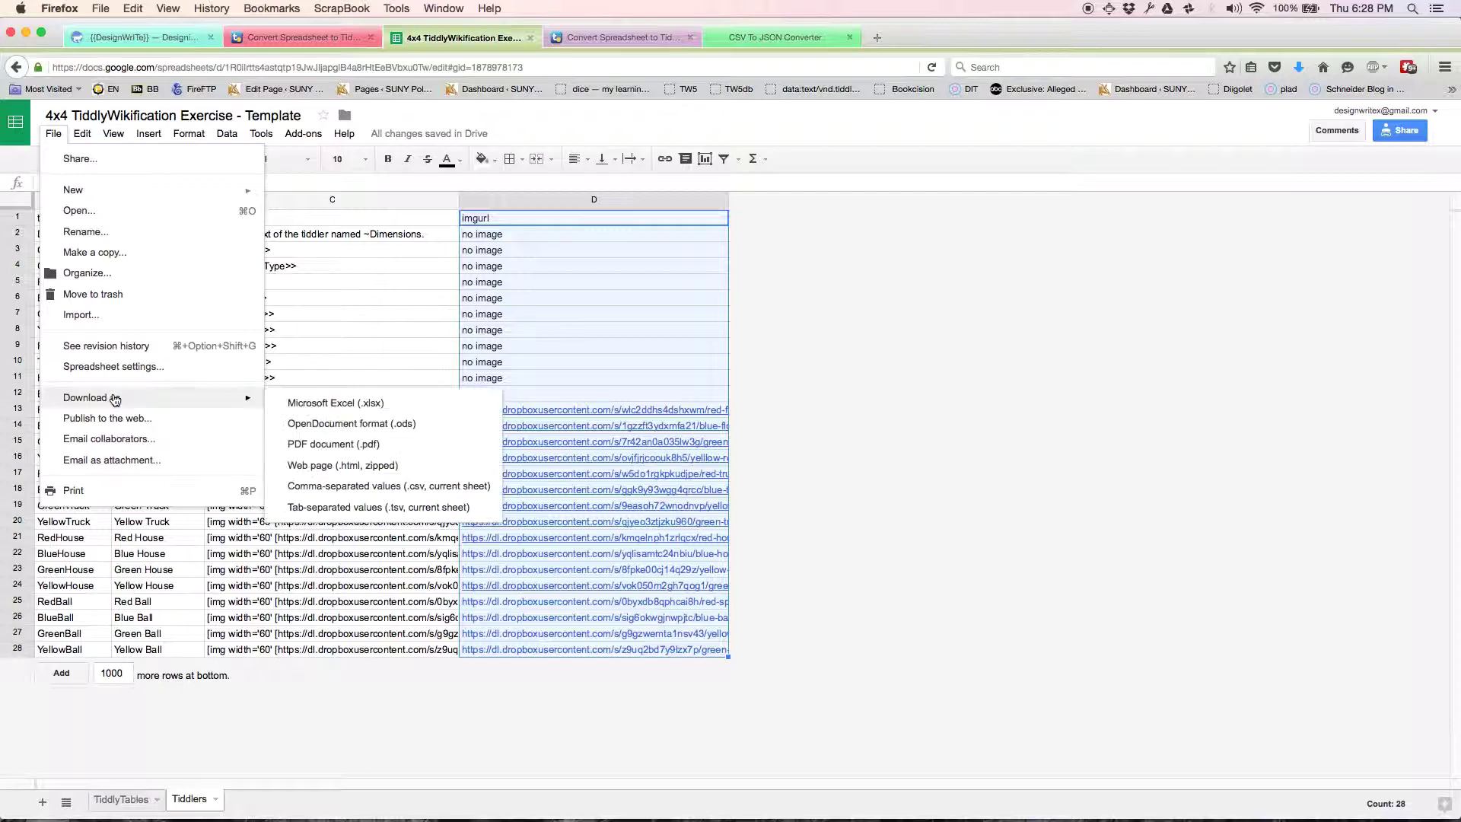
pyautogui.click(340, 487)
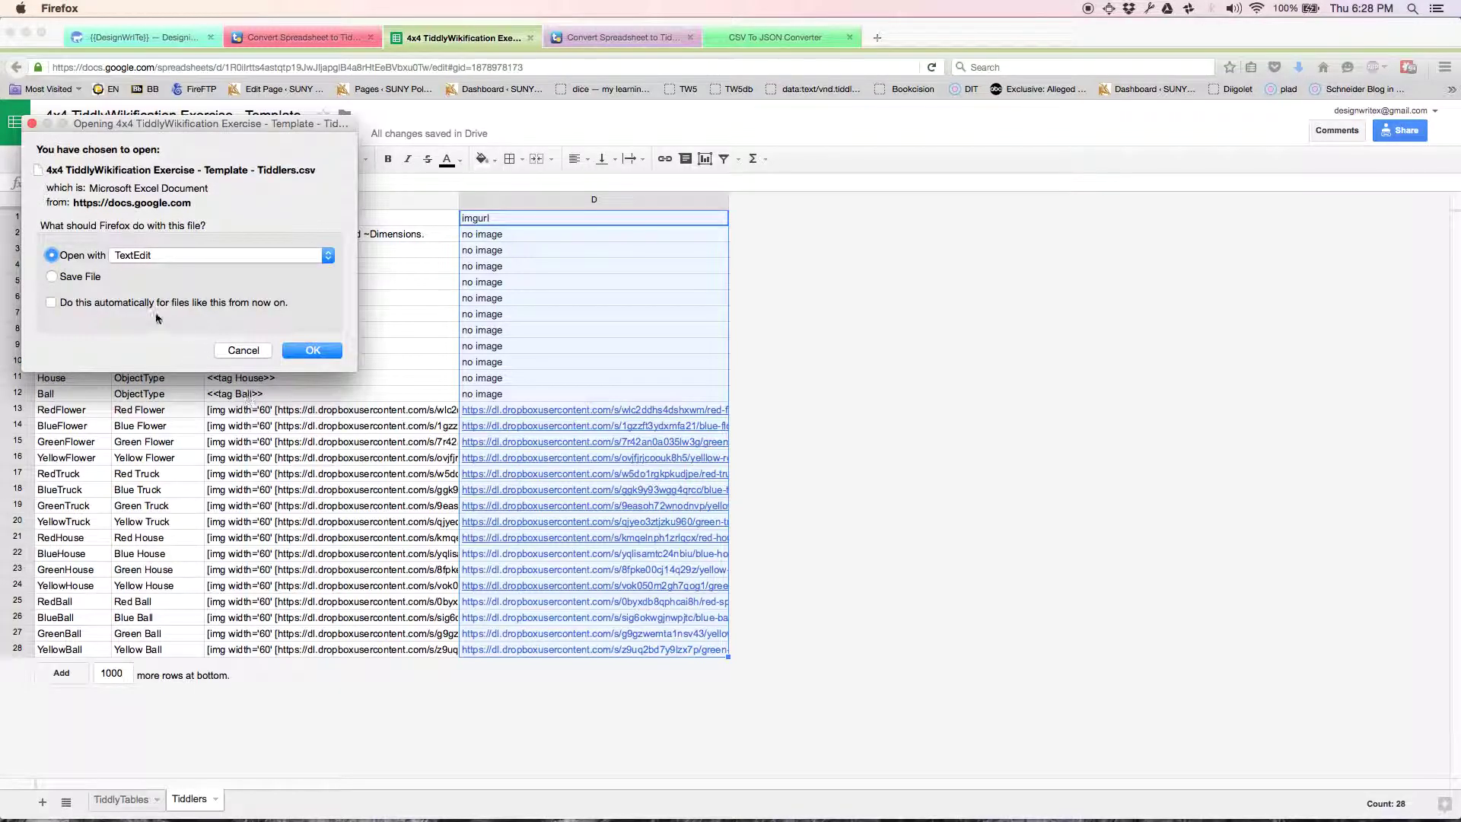
# Open the Tiddlers CSV in TextEdit, select all its text, and return to the DesignWrITe wiki.
pyautogui.click(315, 351)
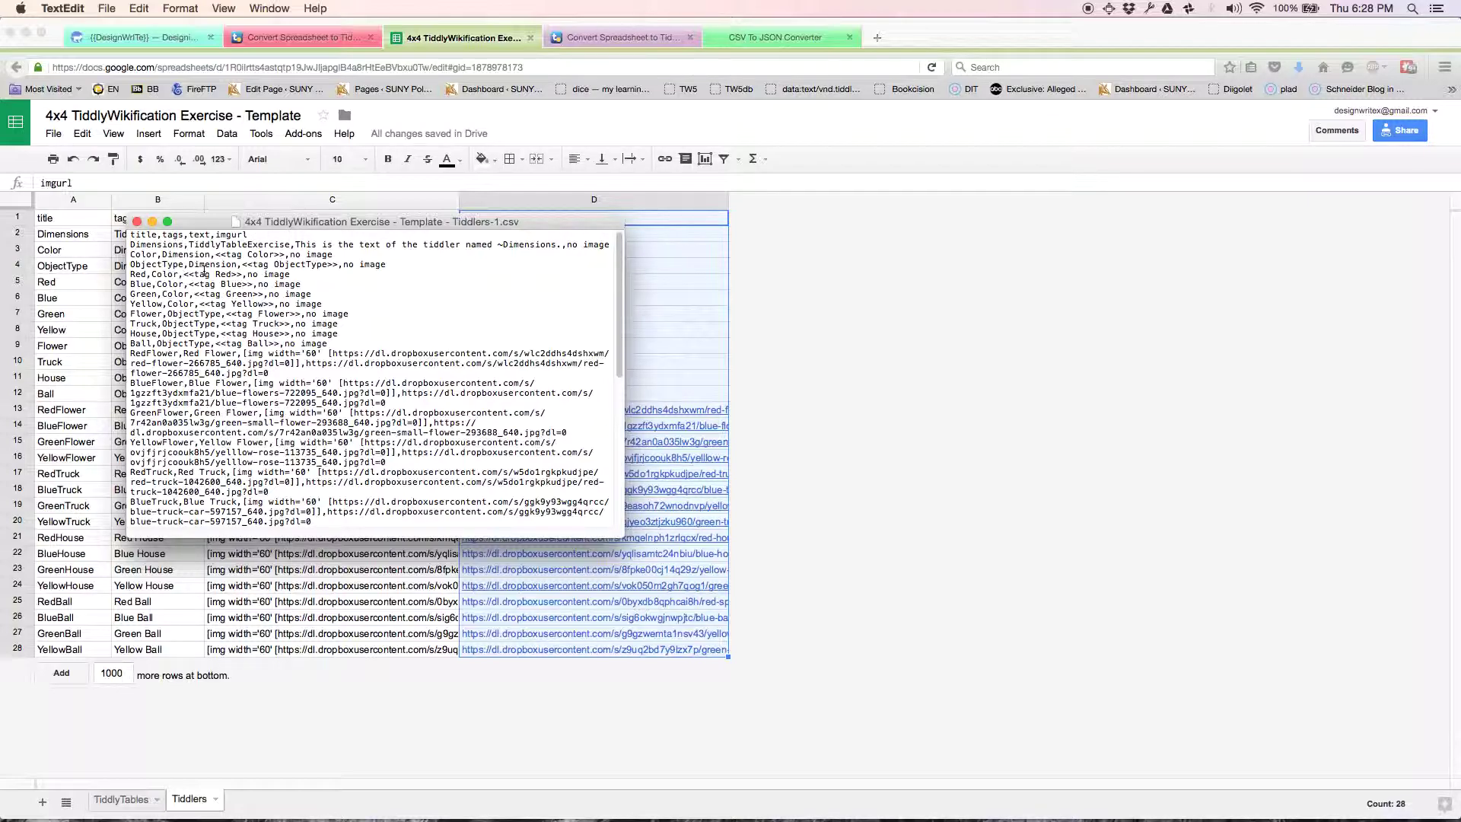
pyautogui.press('super+a')
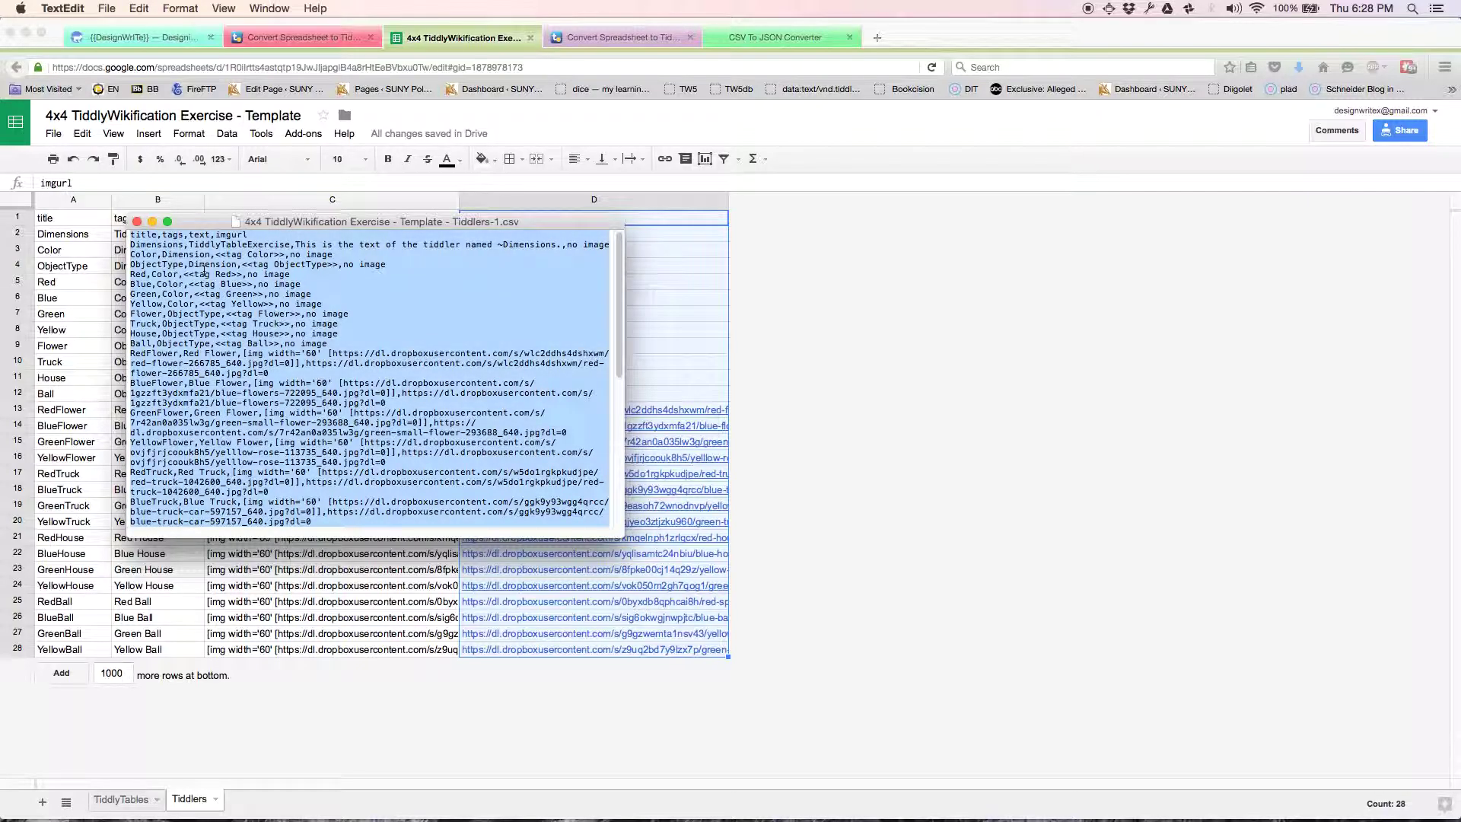
pyautogui.click(137, 38)
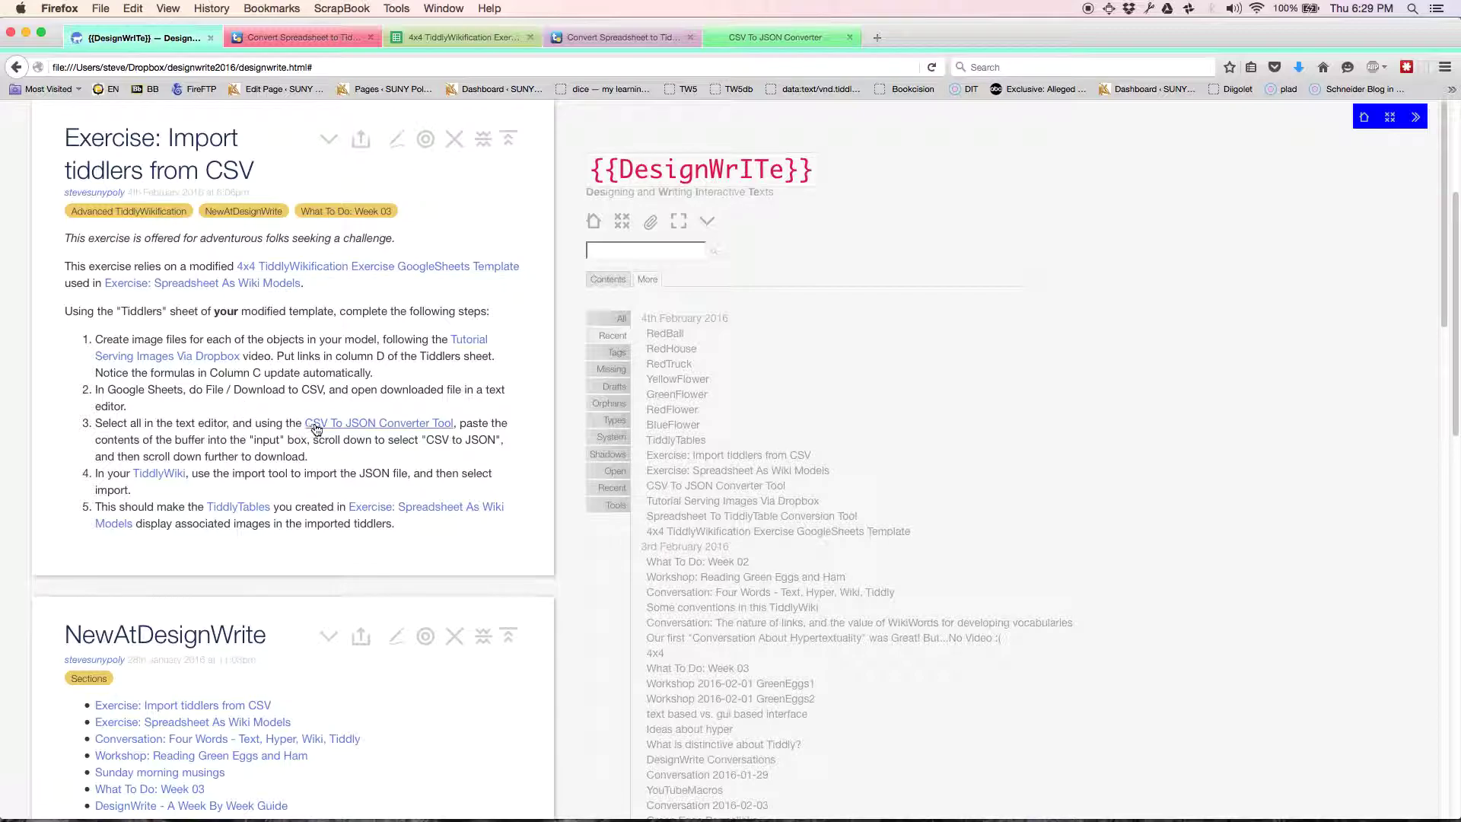
# Open the CSV To JSON Converter Tool link, close its tiddler, and bring up convertcsv.com.
pyautogui.click(358, 424)
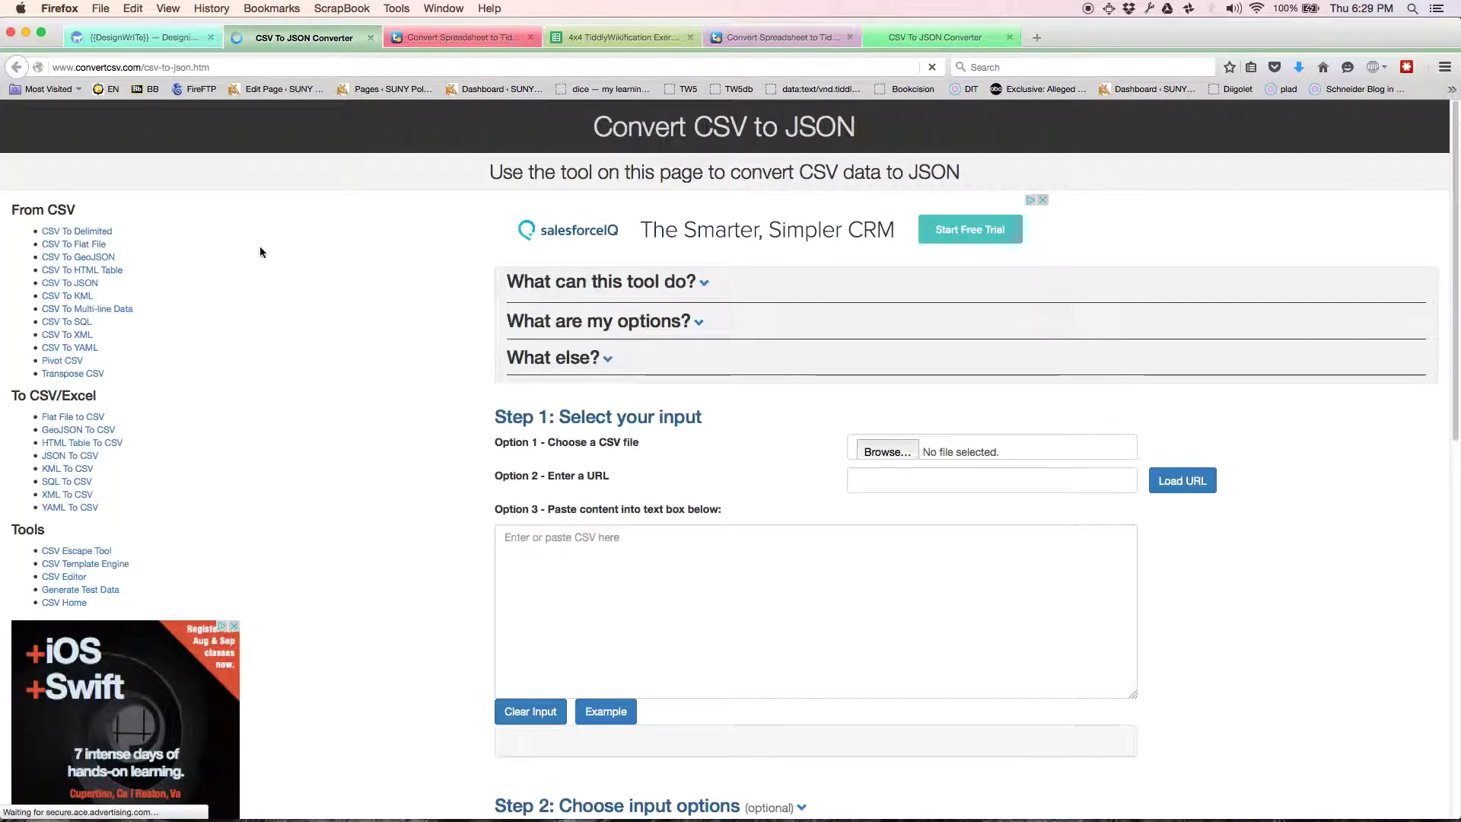
pyautogui.click(169, 41)
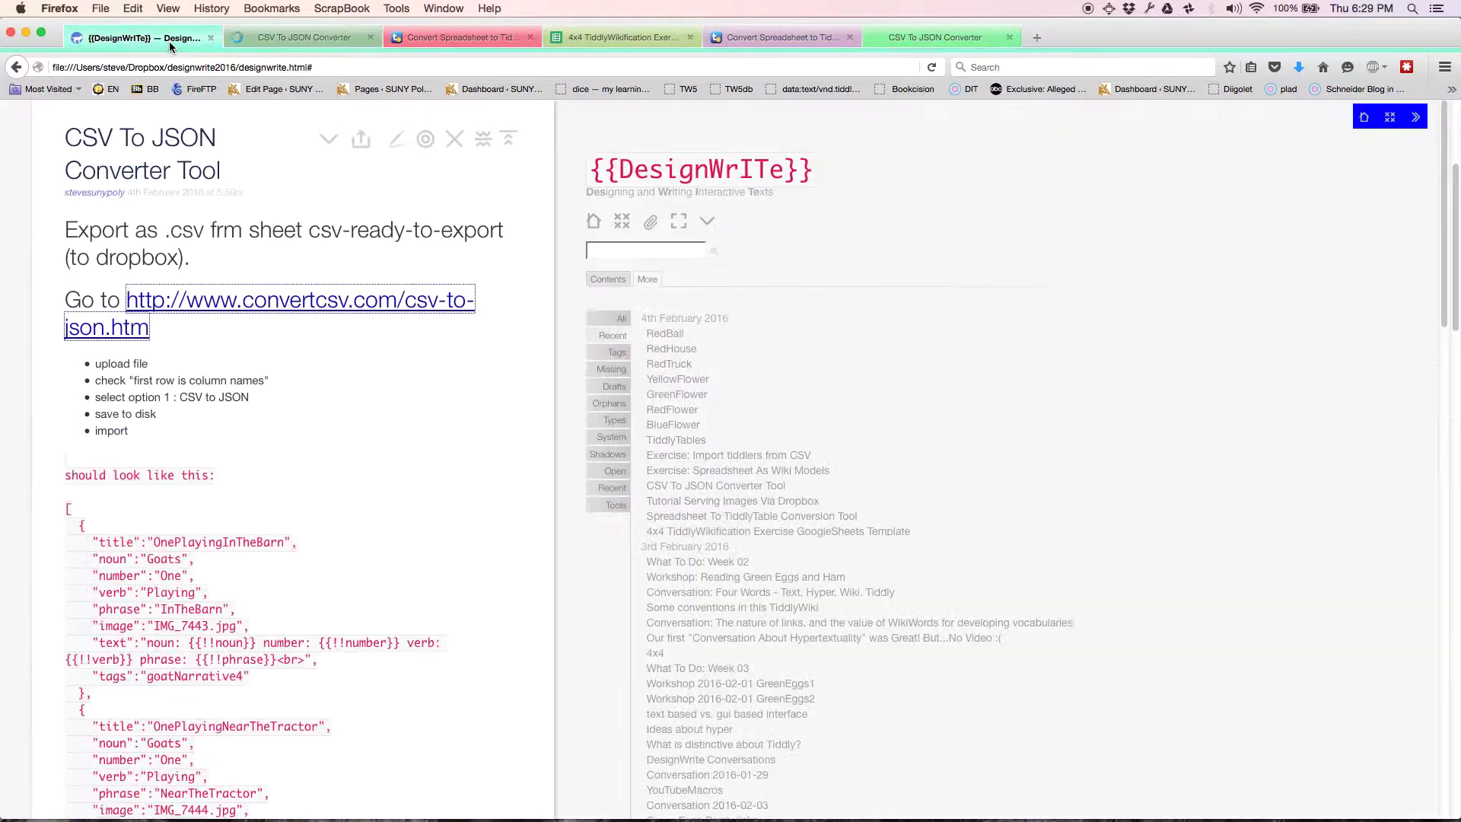
pyautogui.click(454, 139)
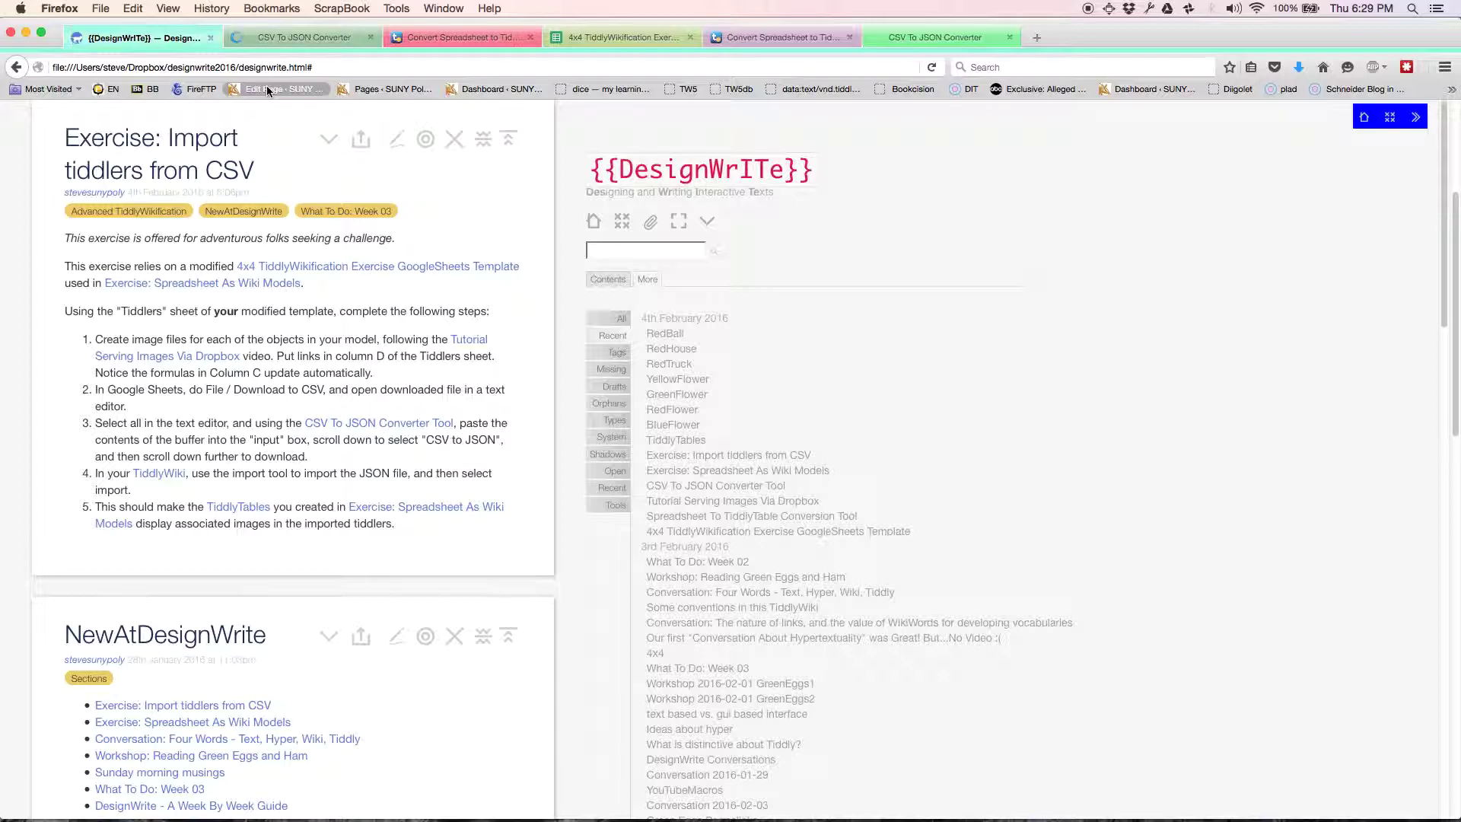
pyautogui.click(325, 30)
# Paste the Tiddlers CSV data into the input box and convert it to JSON.
pyautogui.scroll(-3, 412, 357)
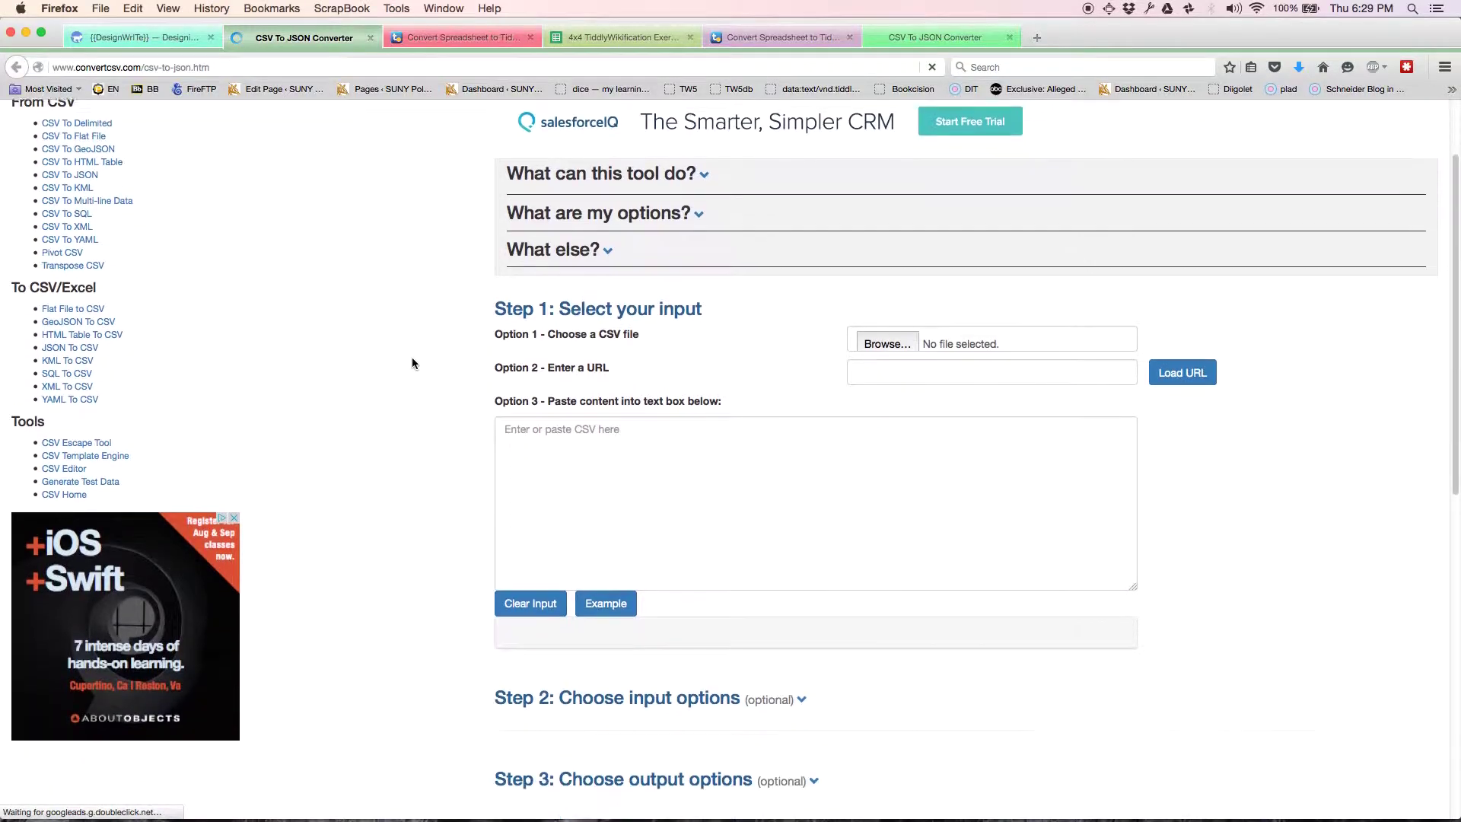
pyautogui.click(537, 409)
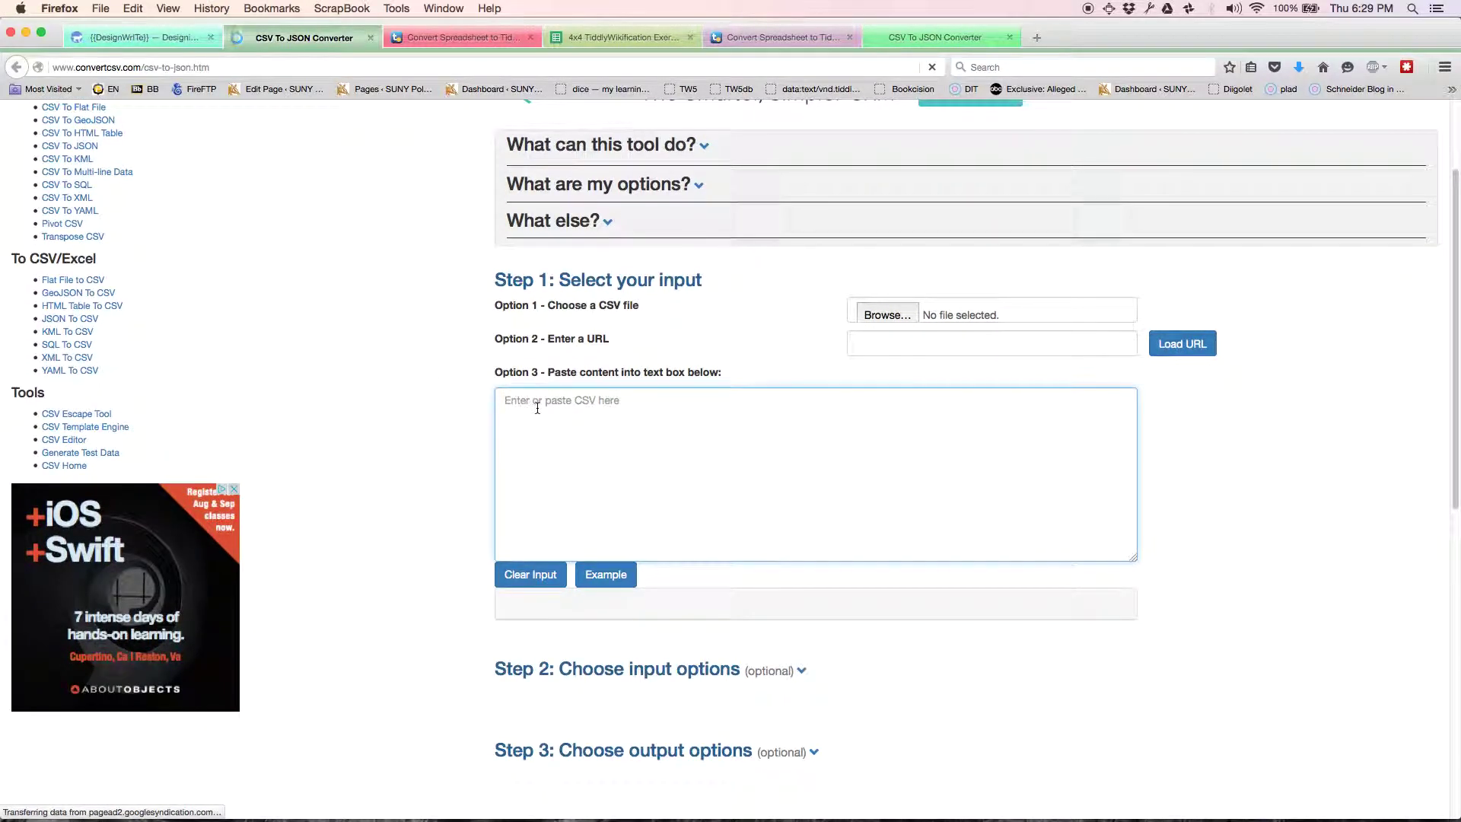
pyautogui.press('super+v')
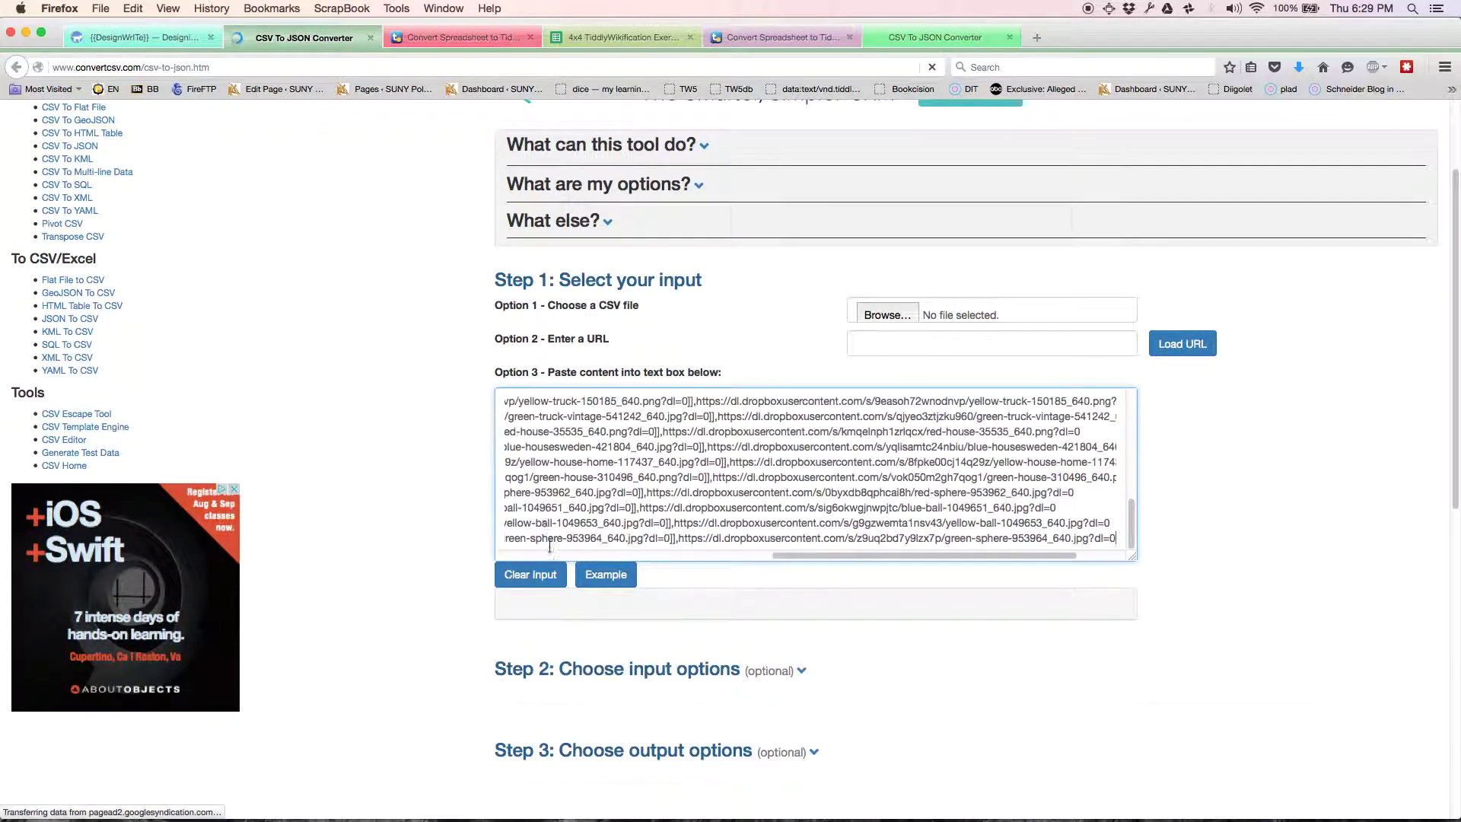
pyautogui.scroll(-10, 520, 597)
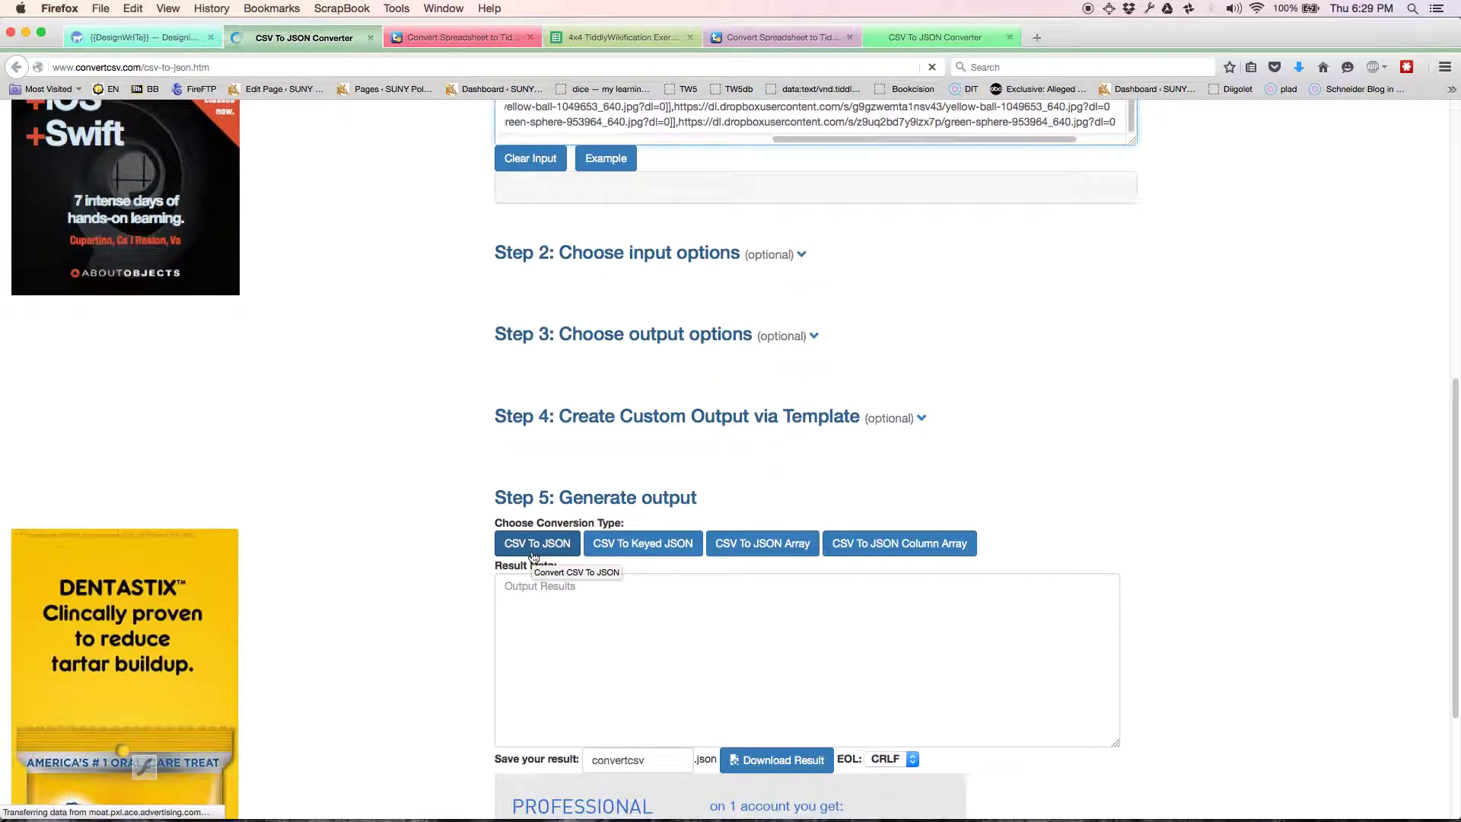
pyautogui.click(534, 543)
pyautogui.scroll(-3, 534, 558)
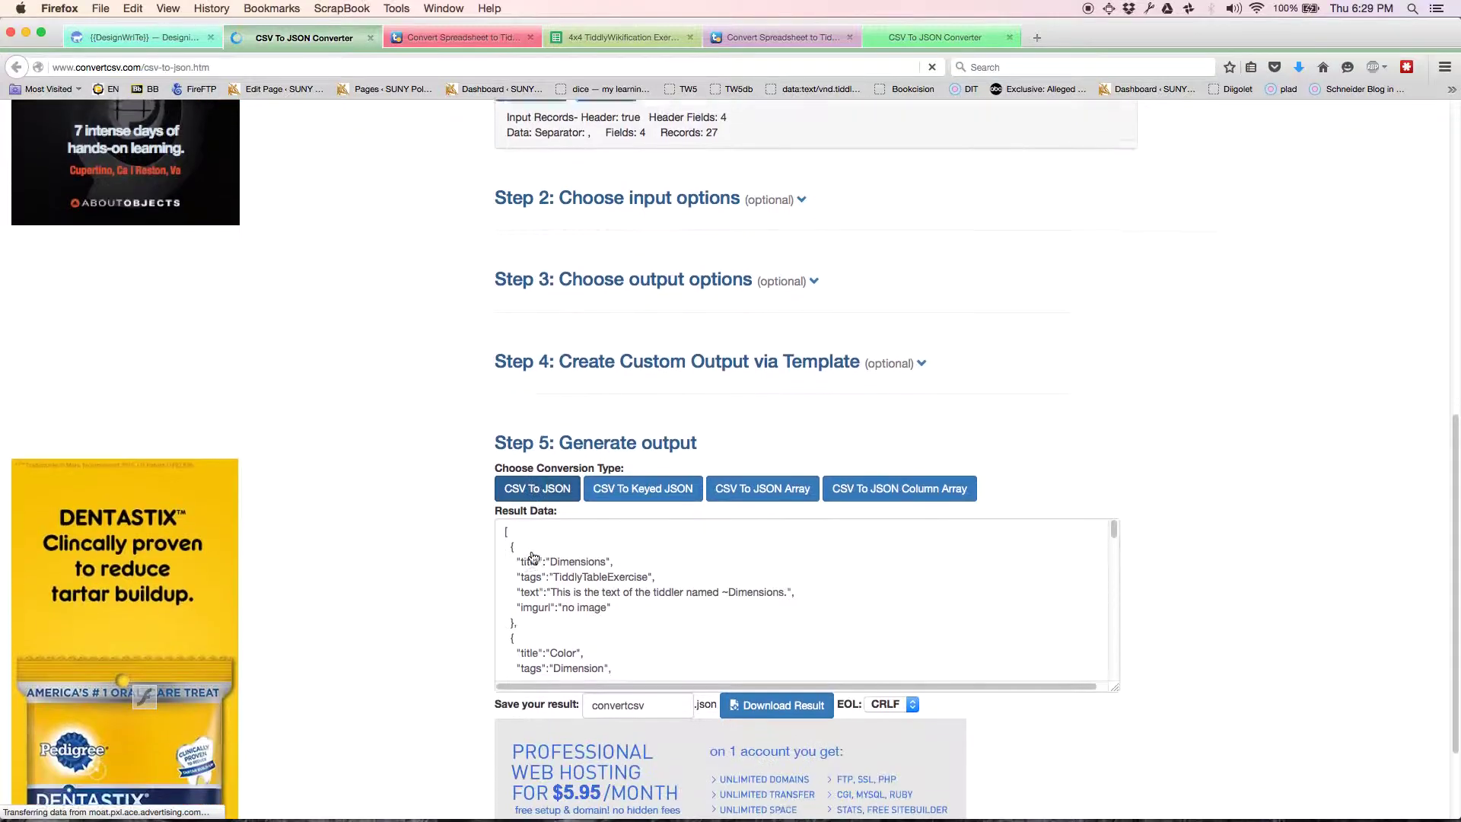
# Download the JSON result and save it as import-from-csv.json.
pyautogui.click(745, 649)
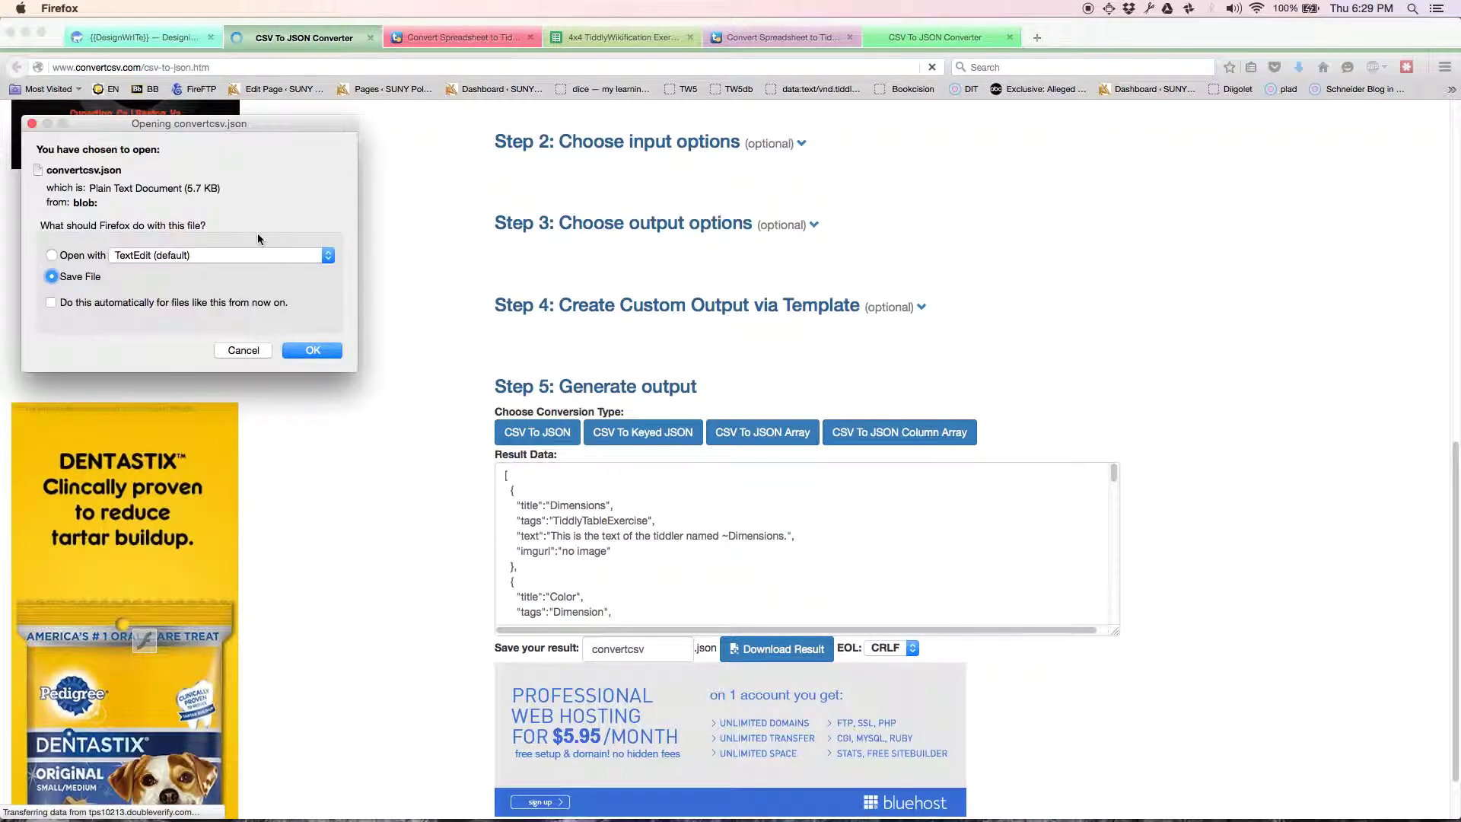
pyautogui.click(324, 349)
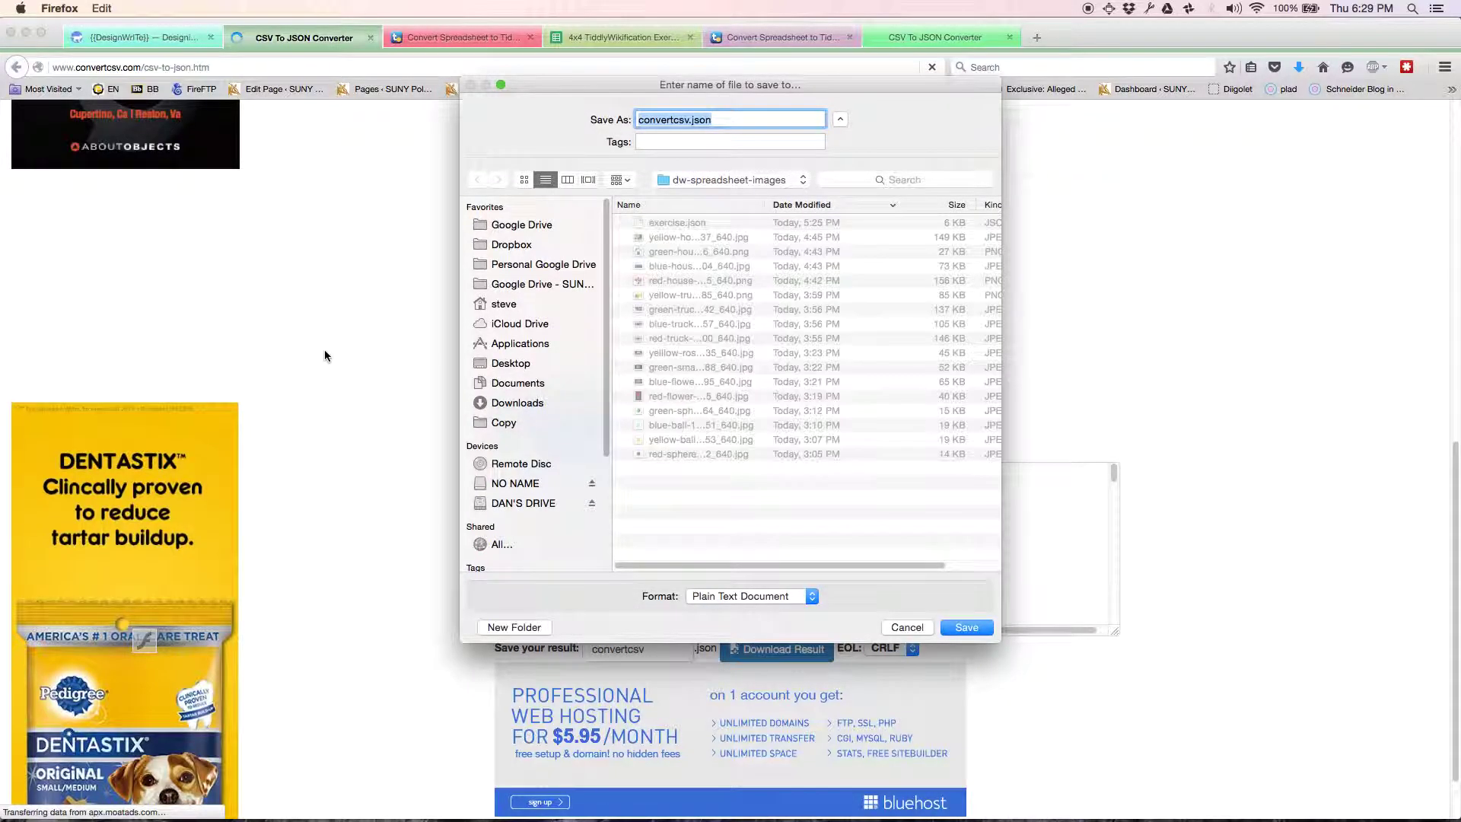
pyautogui.click(669, 119)
pyautogui.doubleClick(669, 120)
pyautogui.write('import-from-')
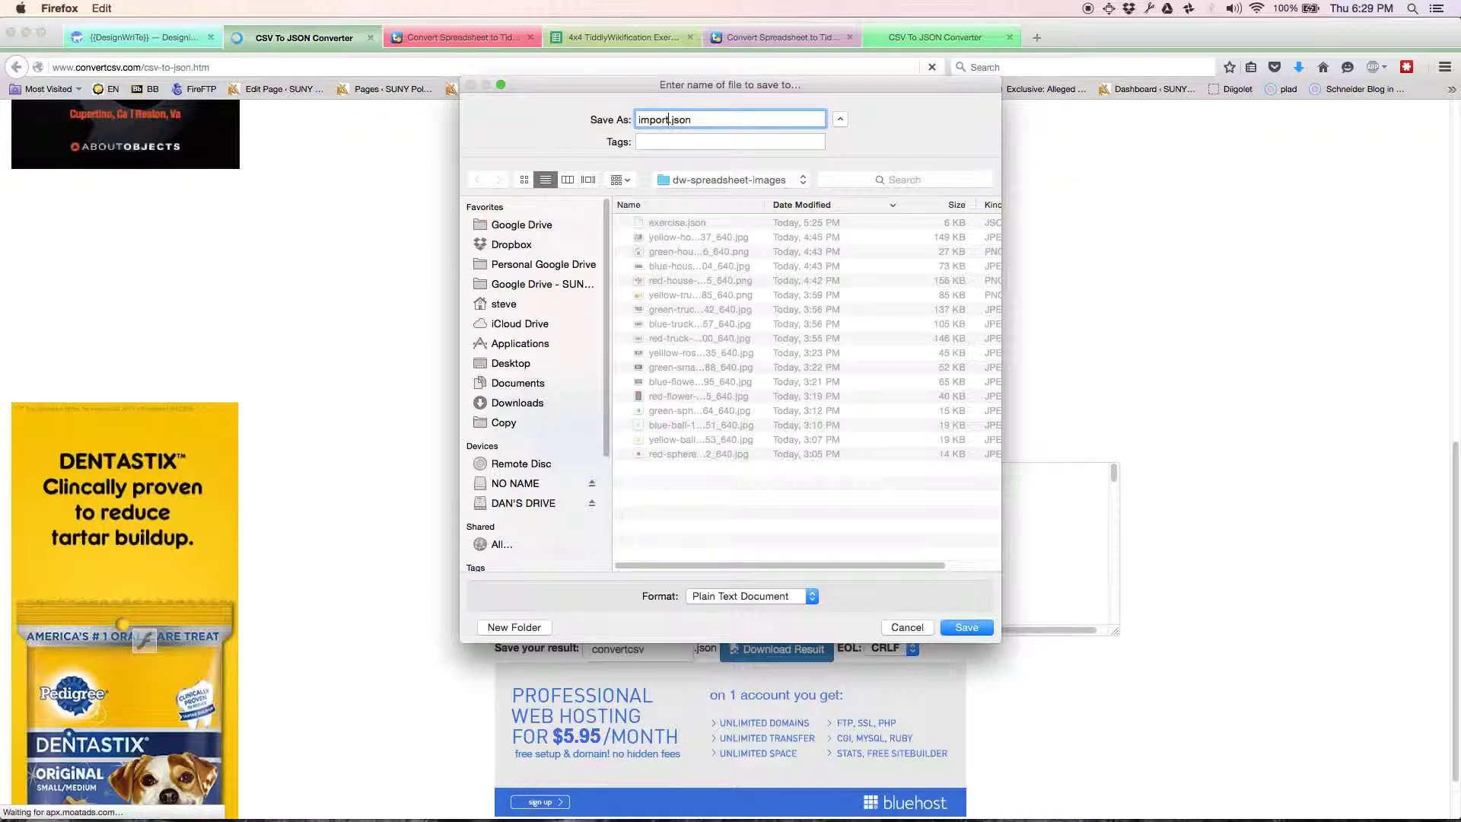
pyautogui.write('csv')
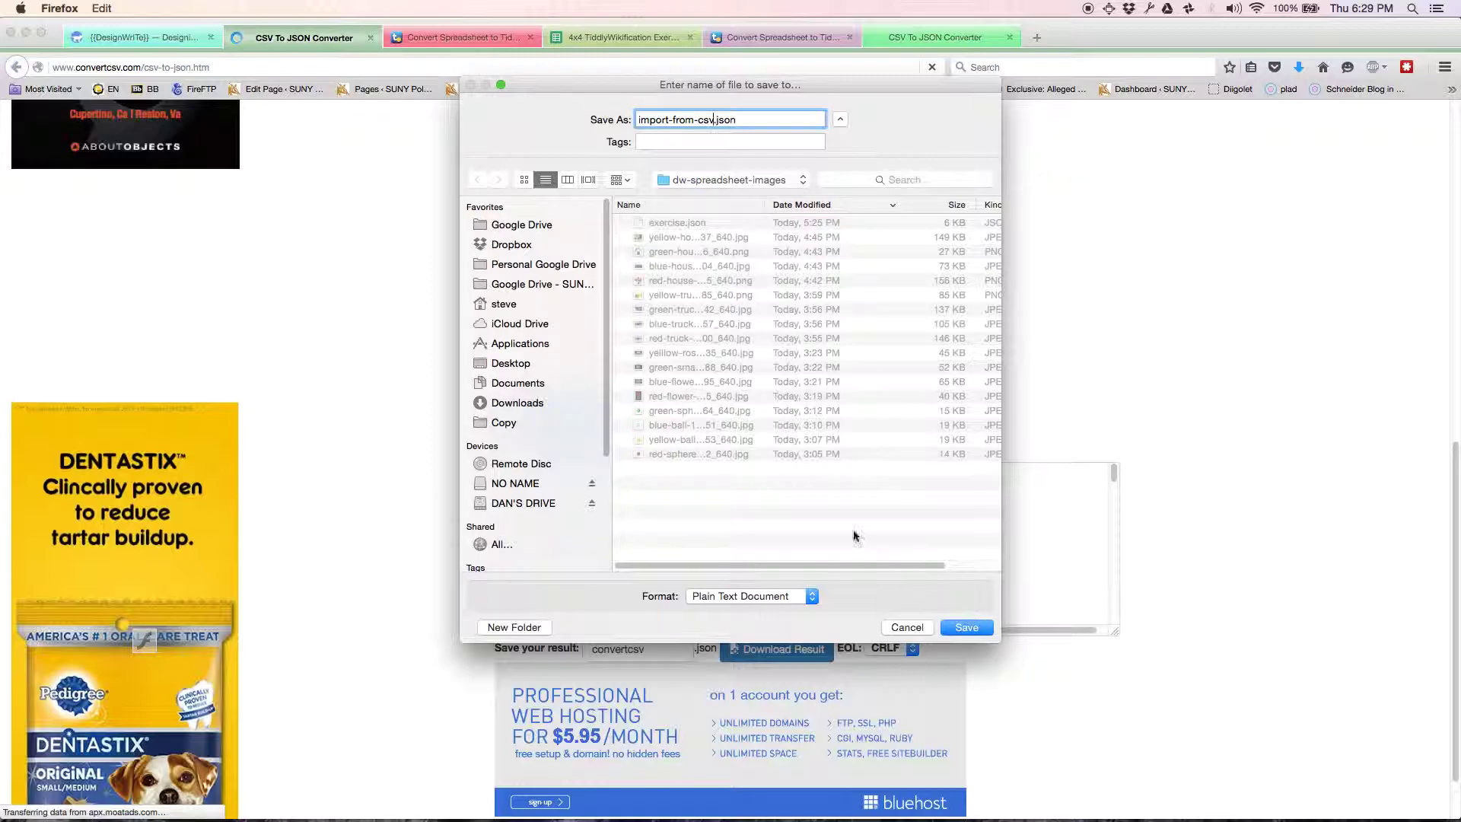
pyautogui.click(966, 628)
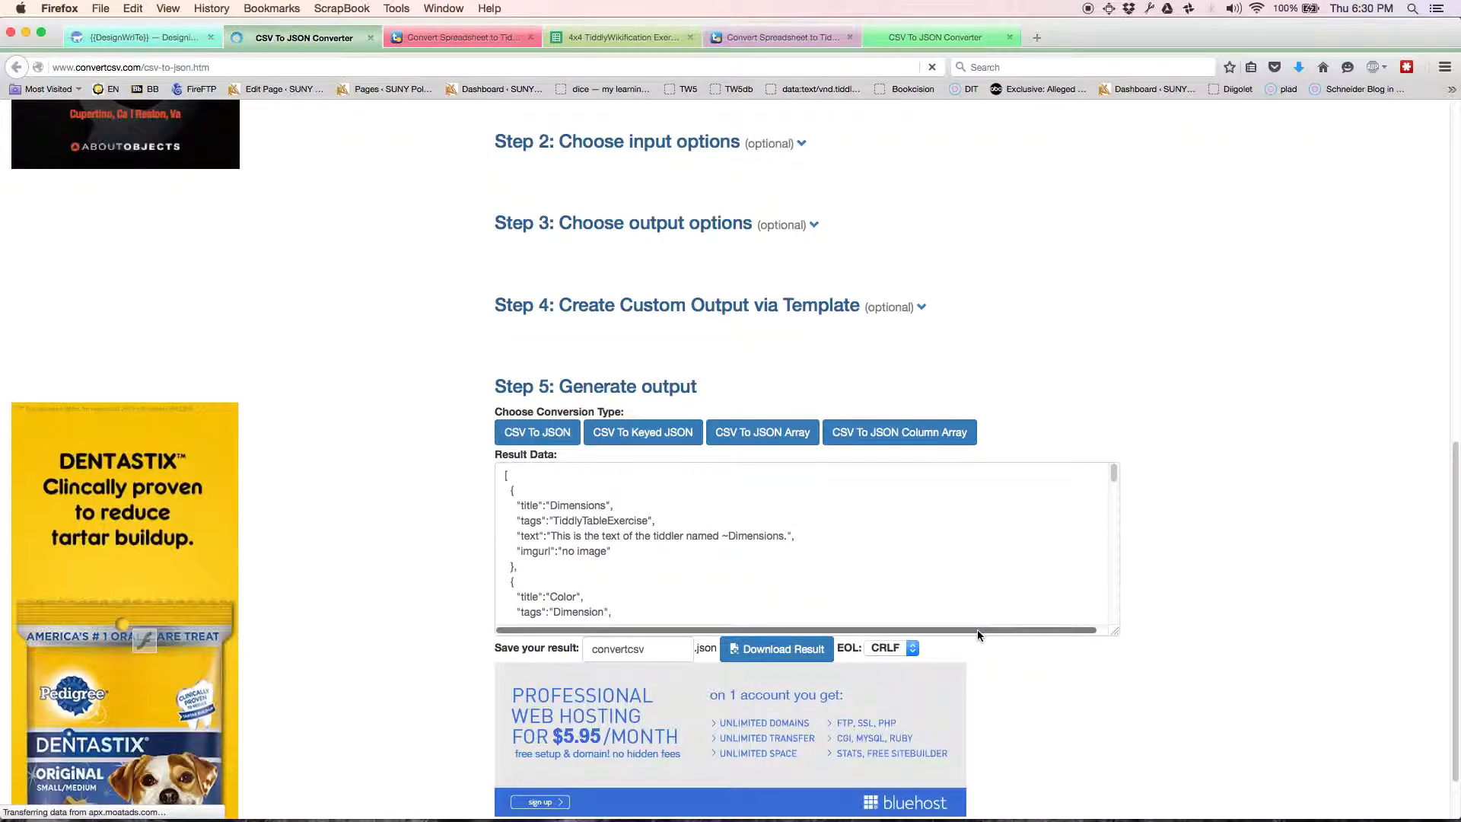
pyautogui.click(182, 40)
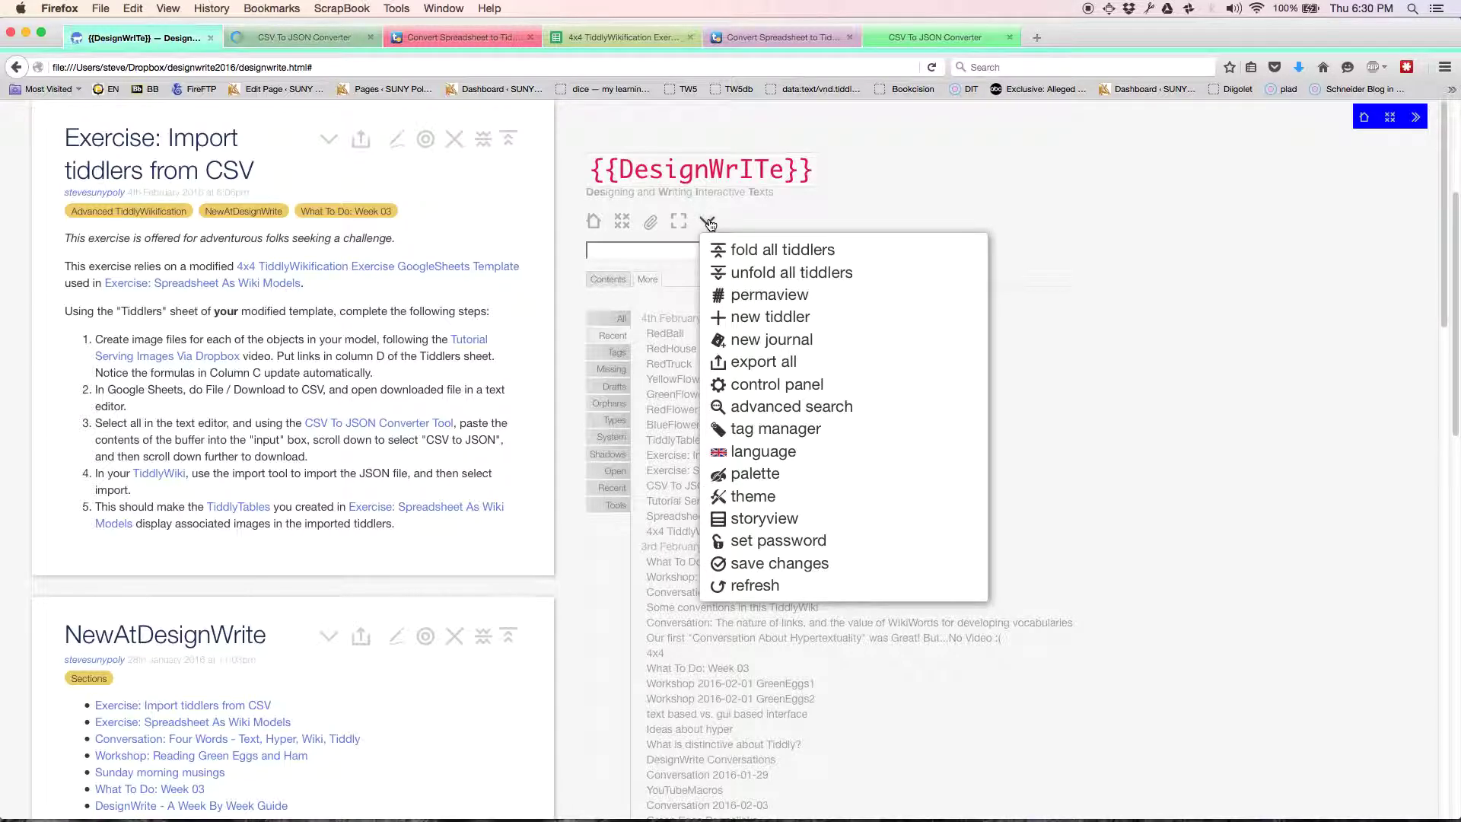
# Import all 27 tiddlers from import-from-csv.json into the wiki.
pyautogui.click(668, 237)
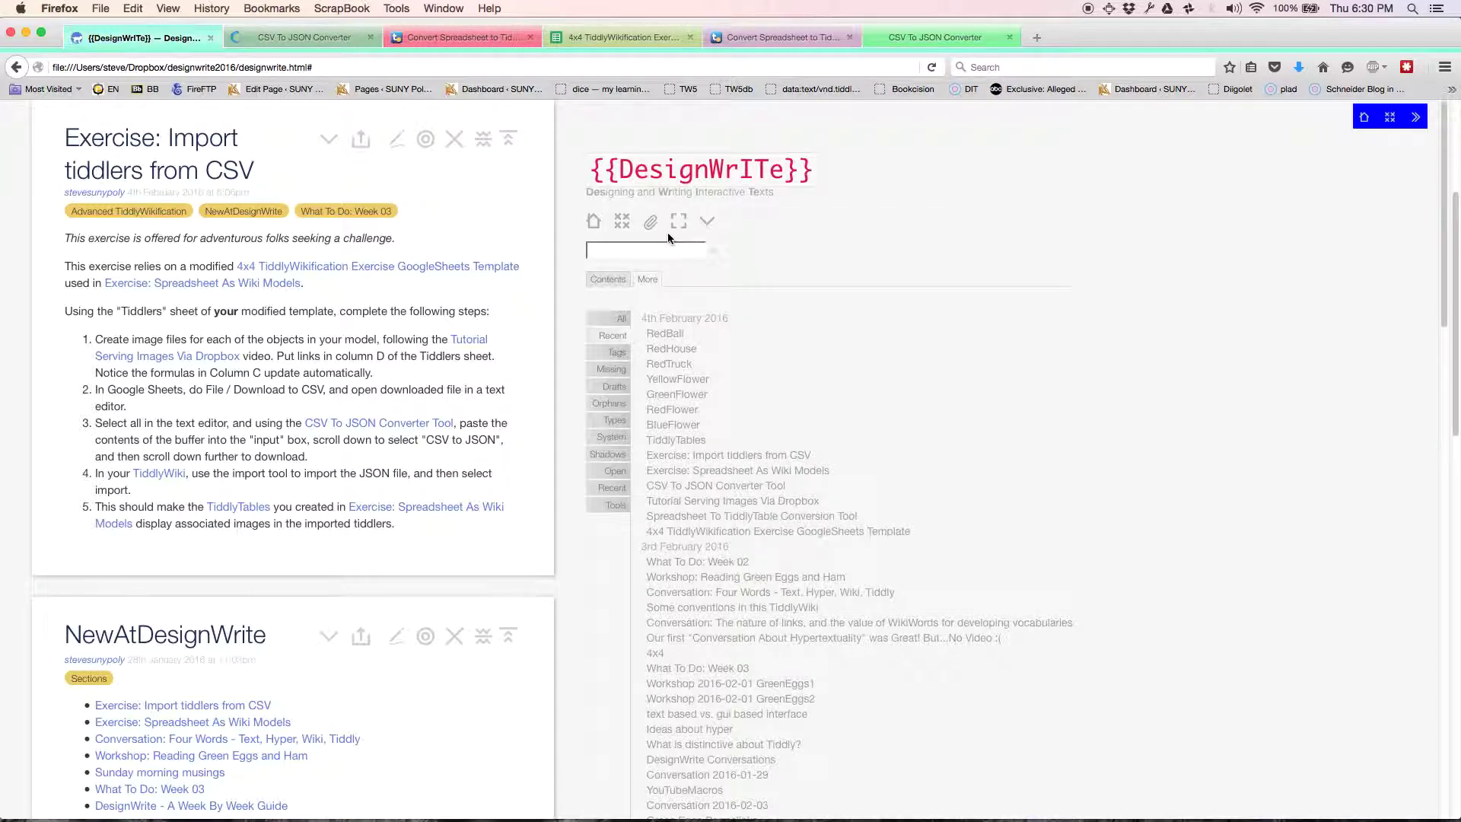
pyautogui.click(651, 224)
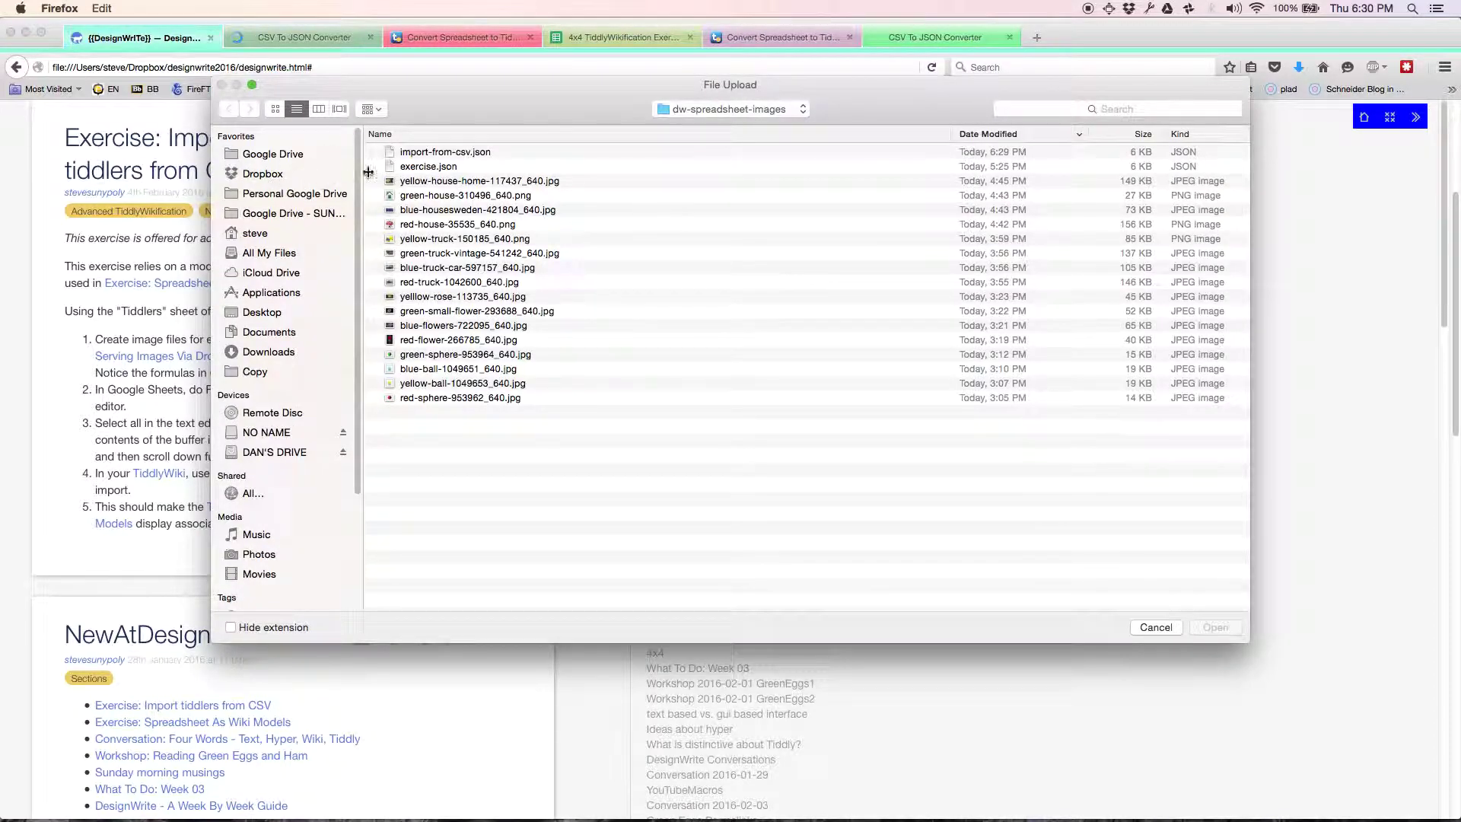
pyautogui.click(433, 155)
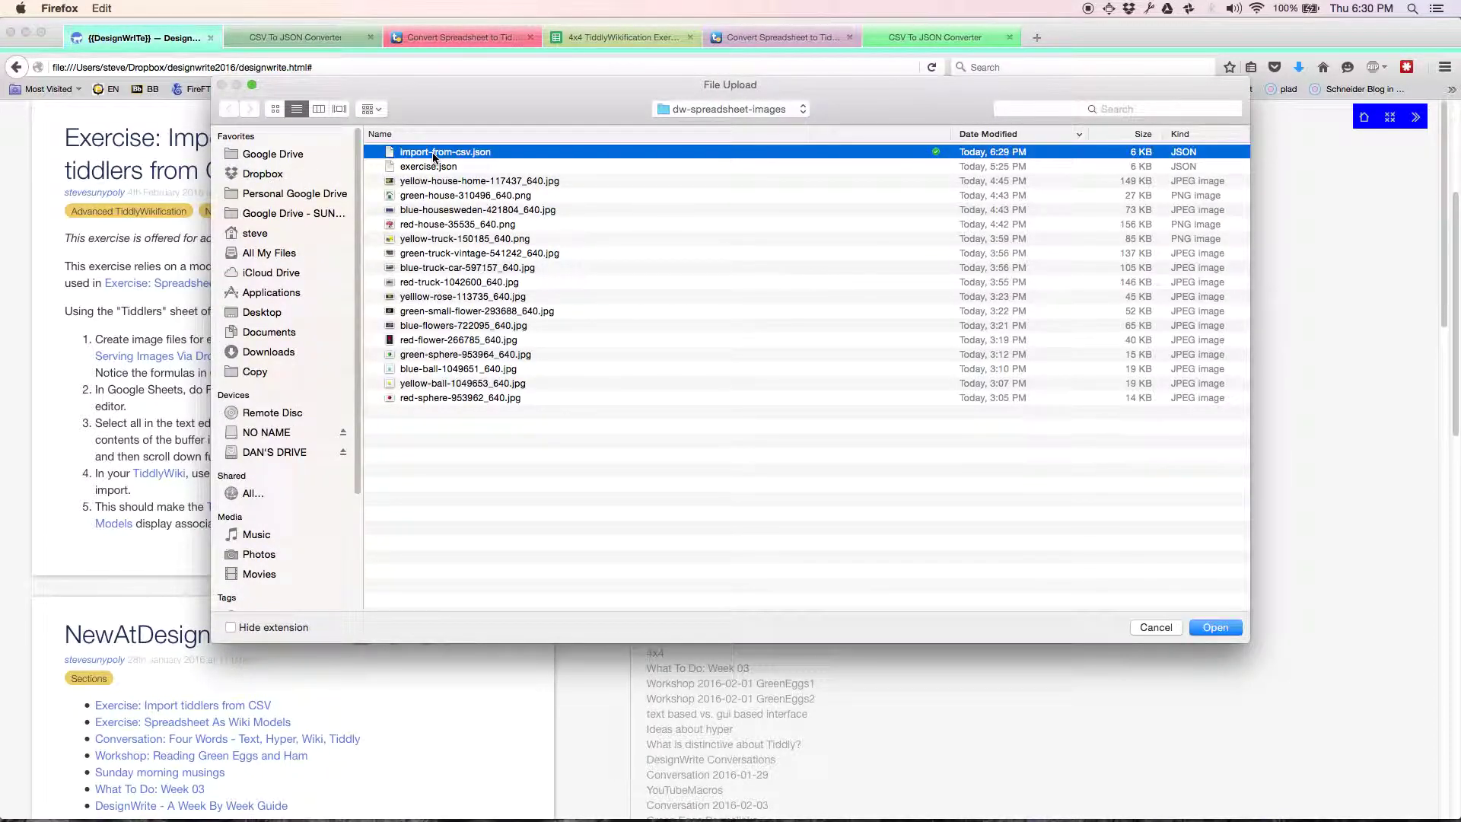
pyautogui.click(1221, 631)
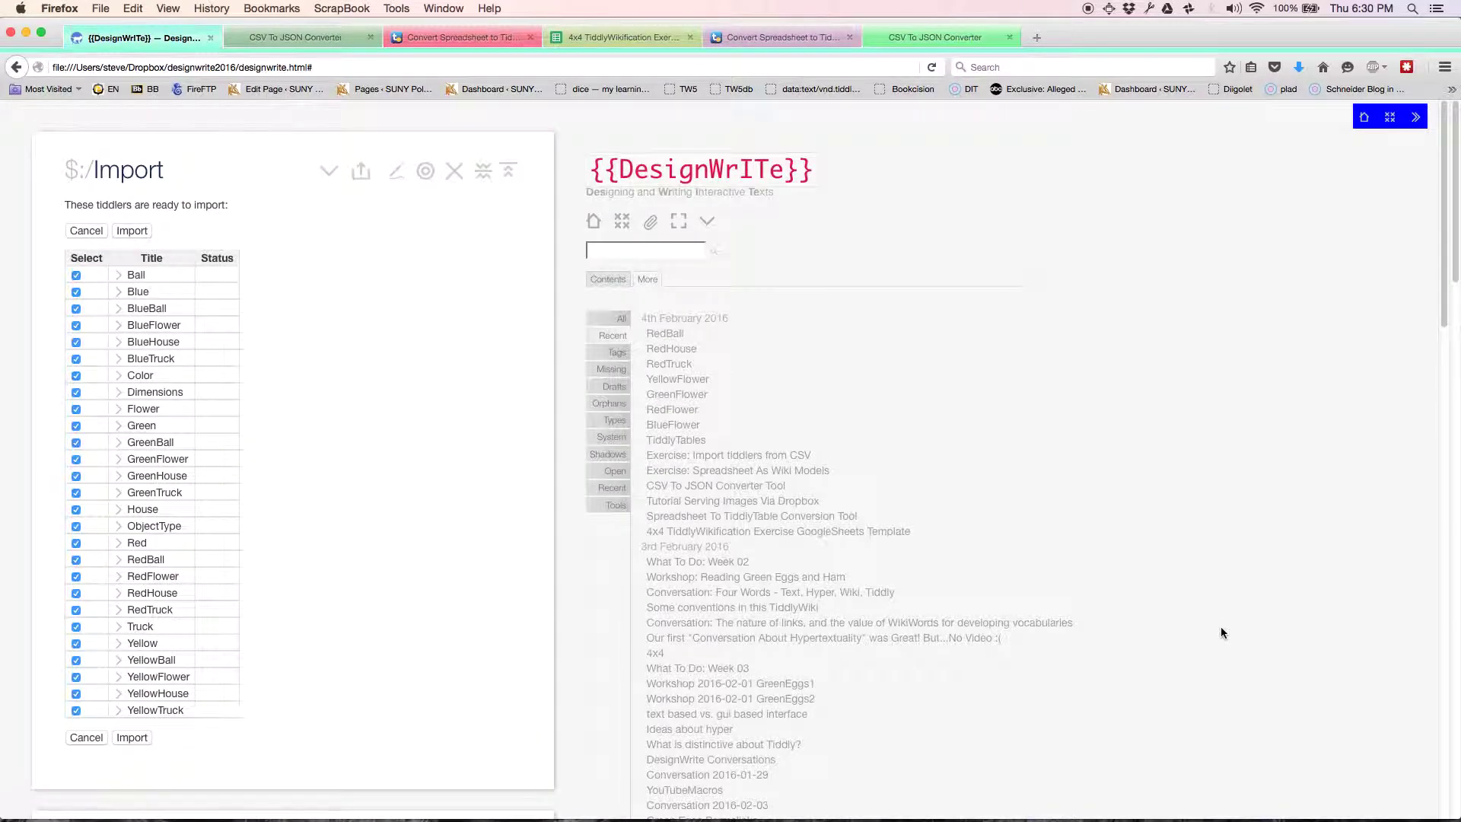
pyautogui.scroll(-5, 337, 563)
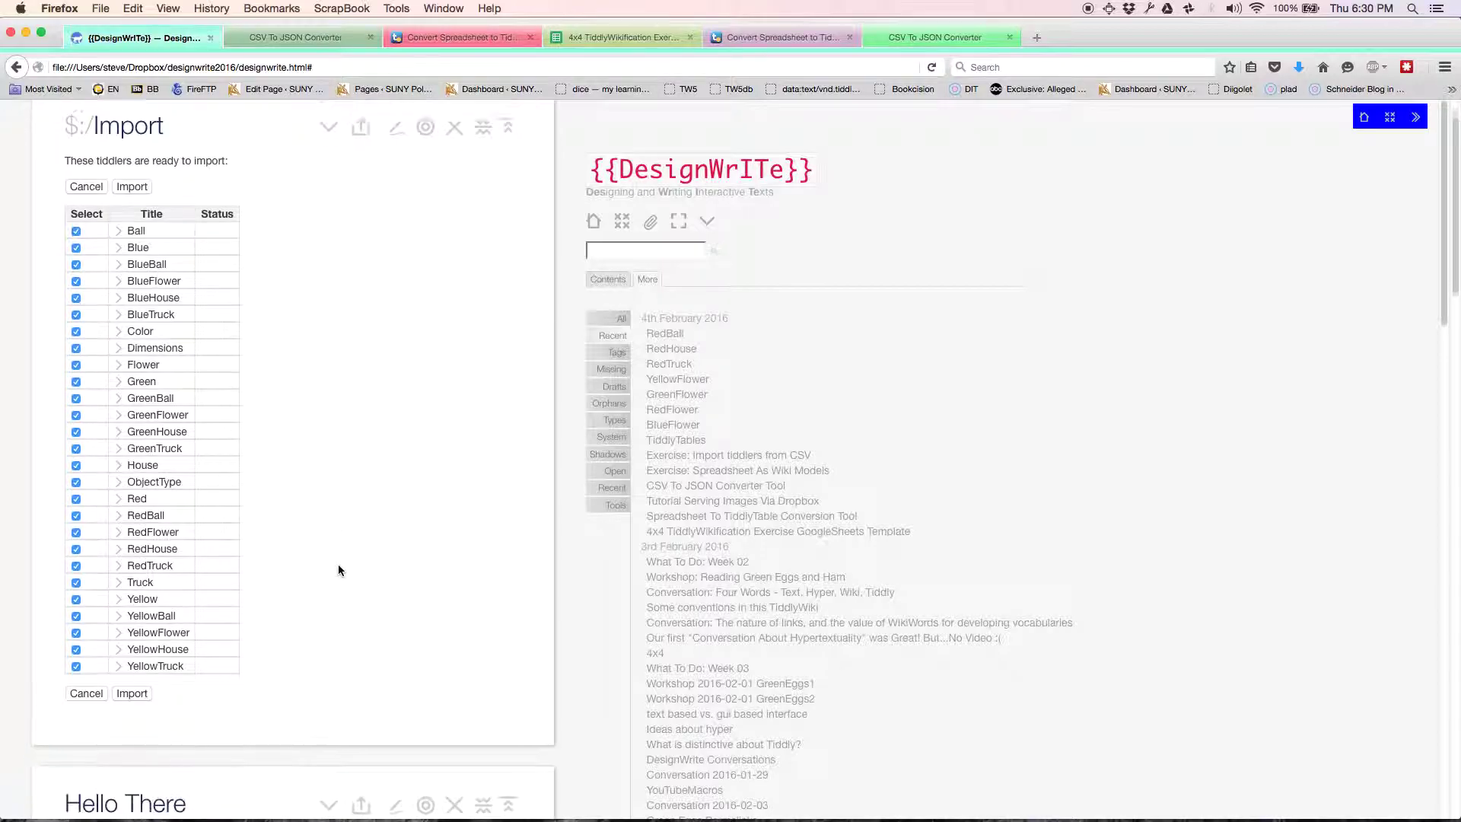
pyautogui.scroll(2, 337, 564)
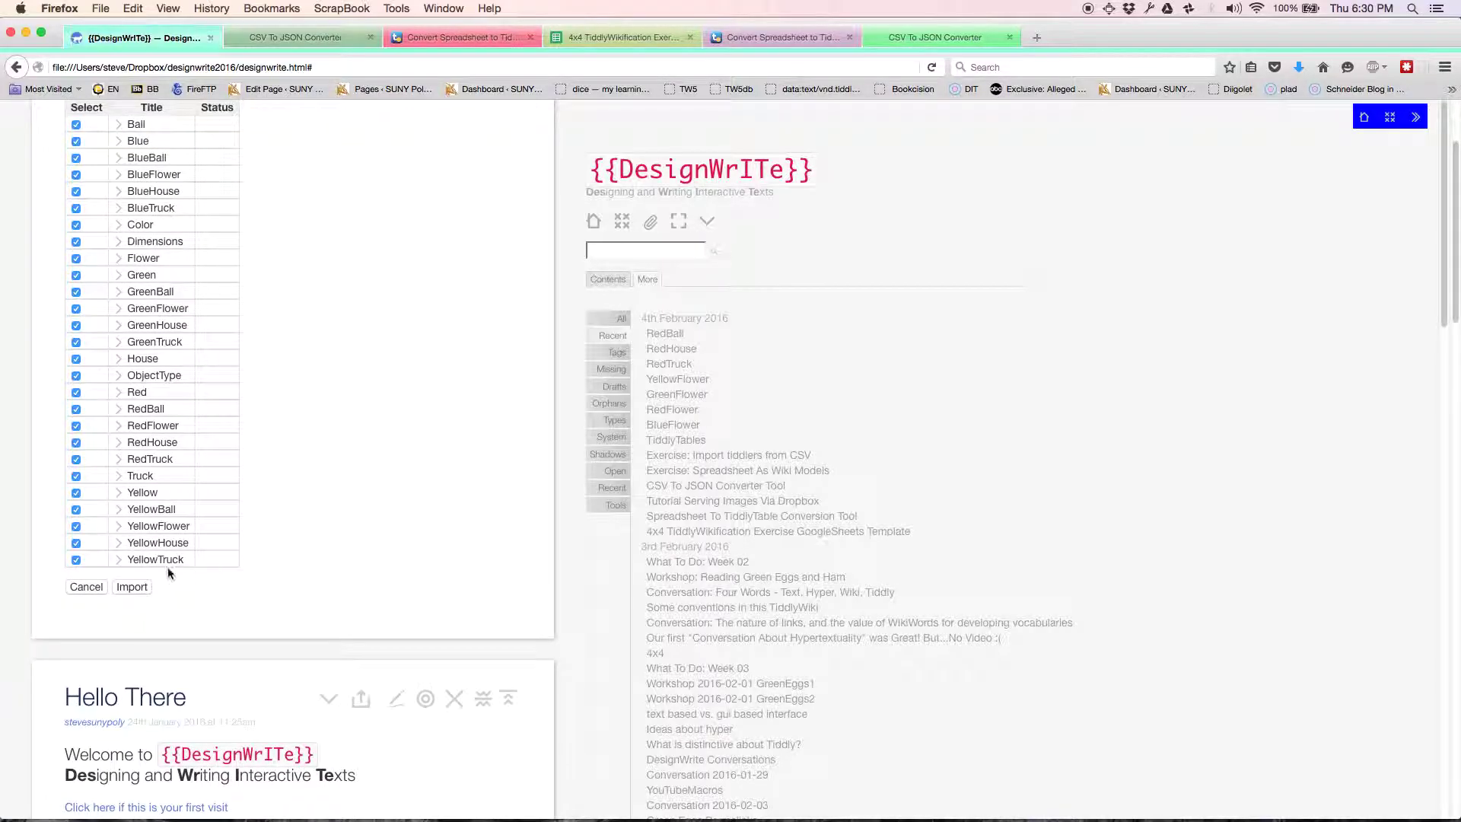
pyautogui.click(131, 587)
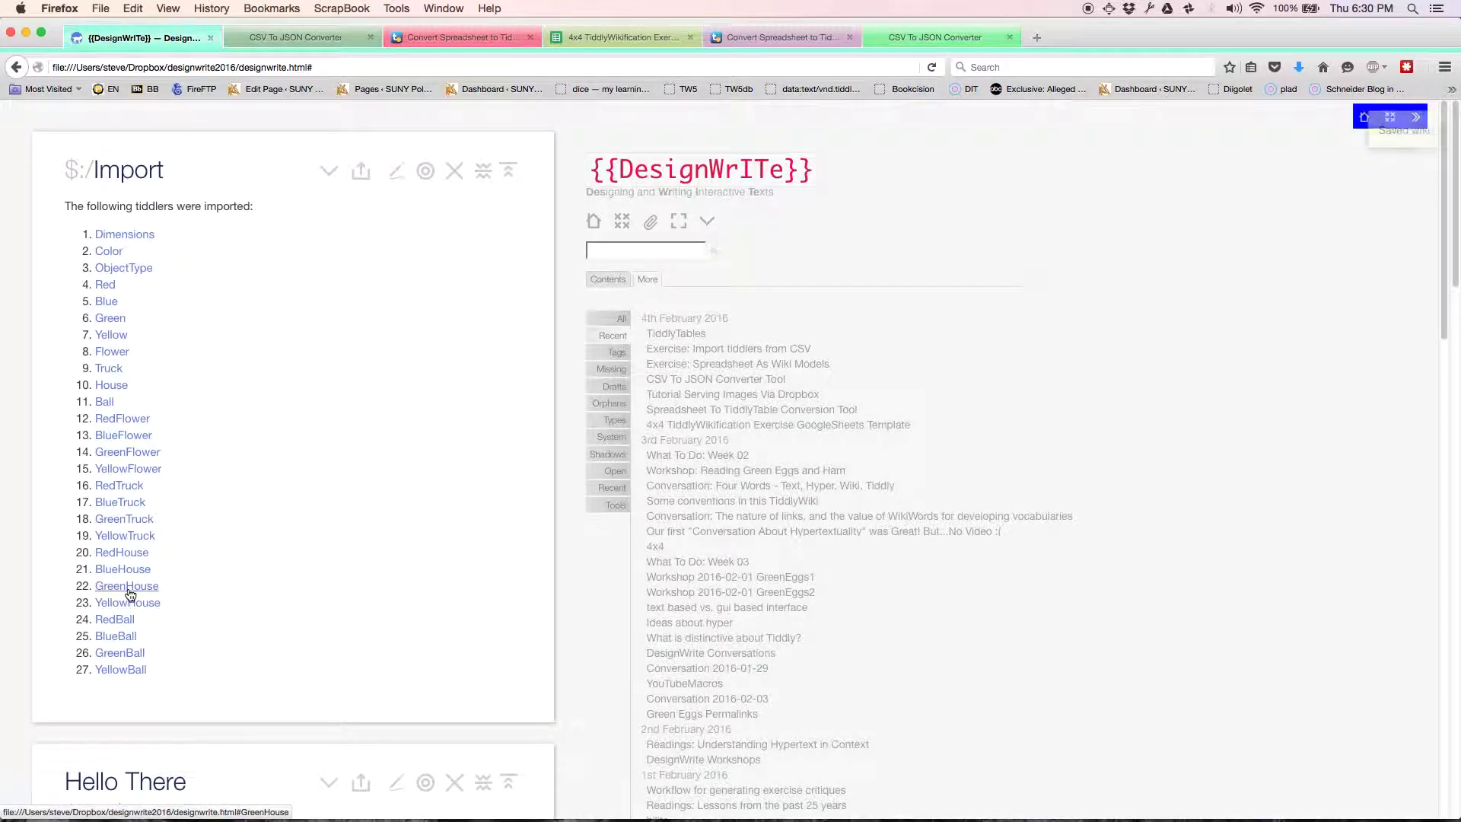
# Close the import report and the five open tiddlers, then open TiddlyTables from Recent.
pyautogui.click(454, 172)
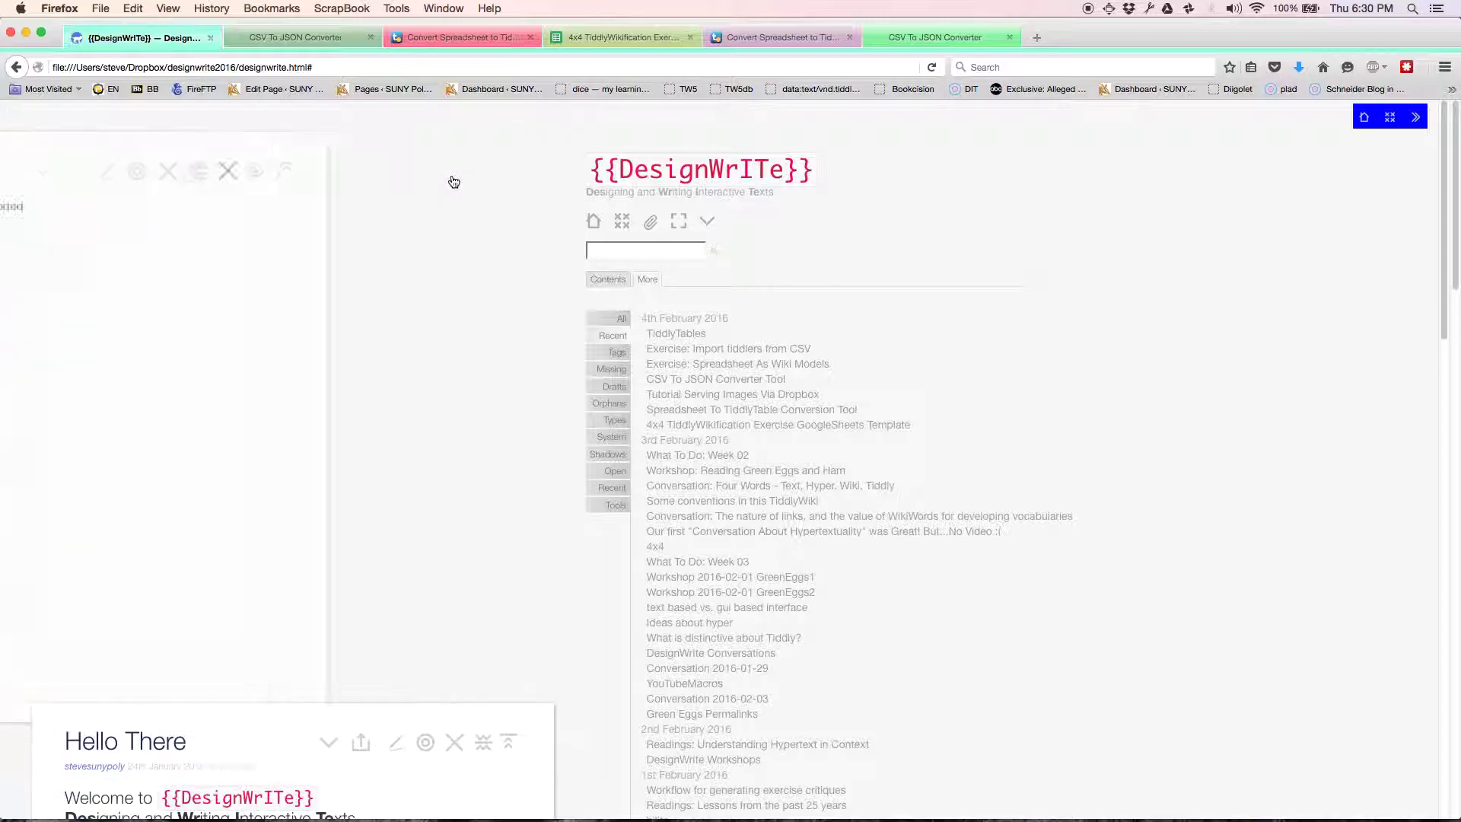
pyautogui.click(454, 171)
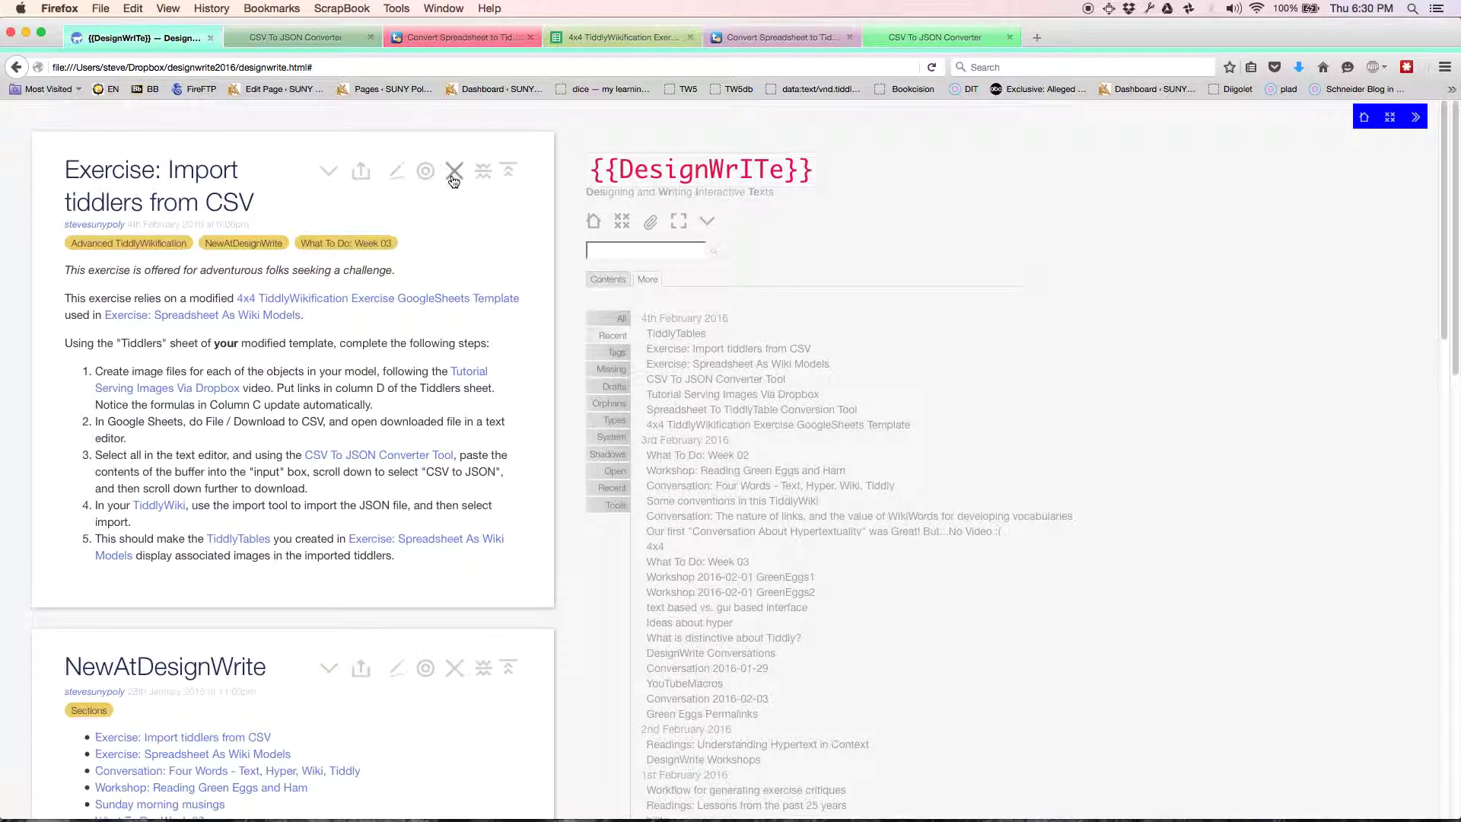
pyautogui.click(454, 171)
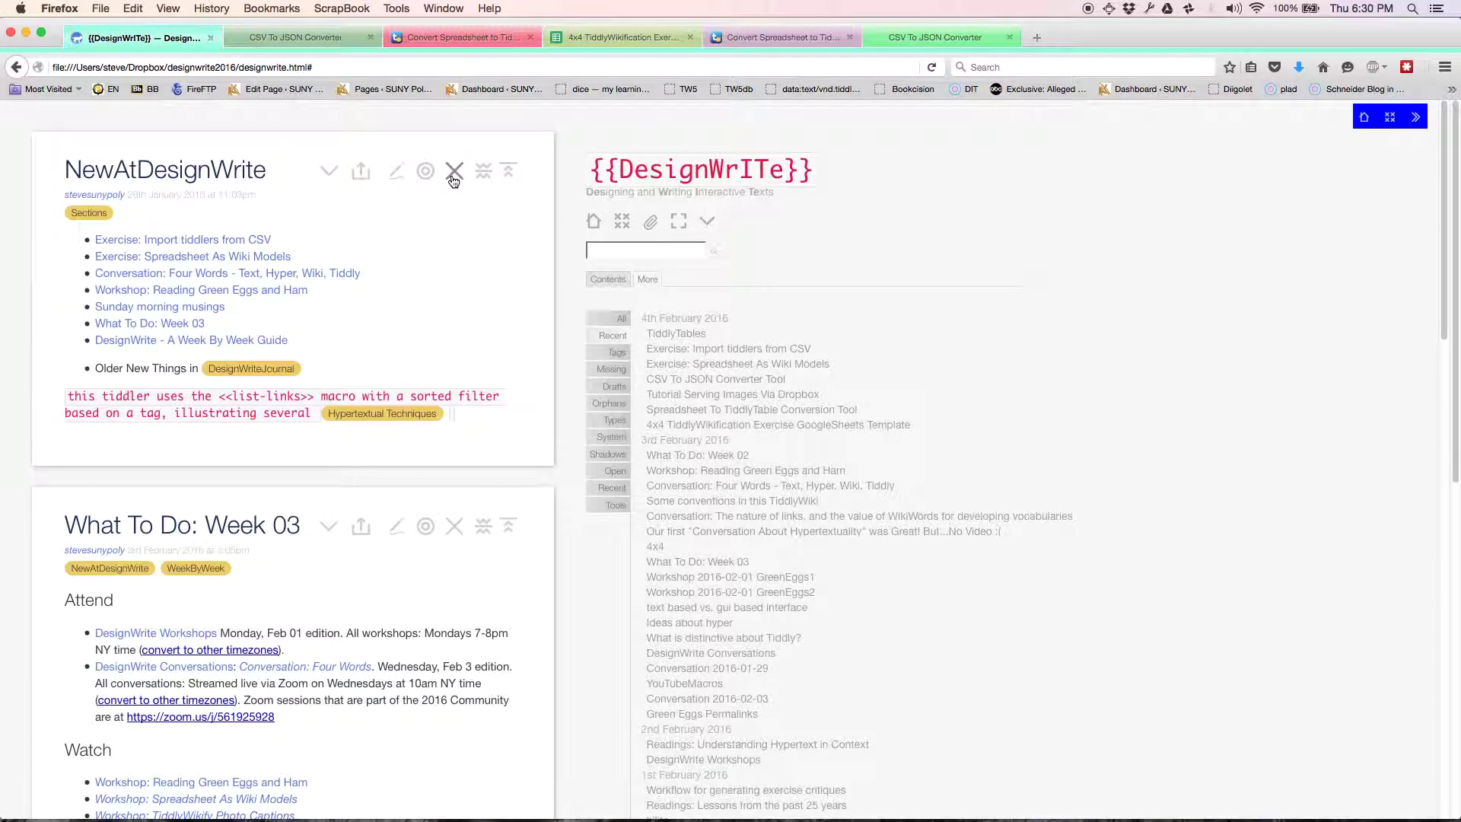
pyautogui.click(454, 171)
pyautogui.click(454, 172)
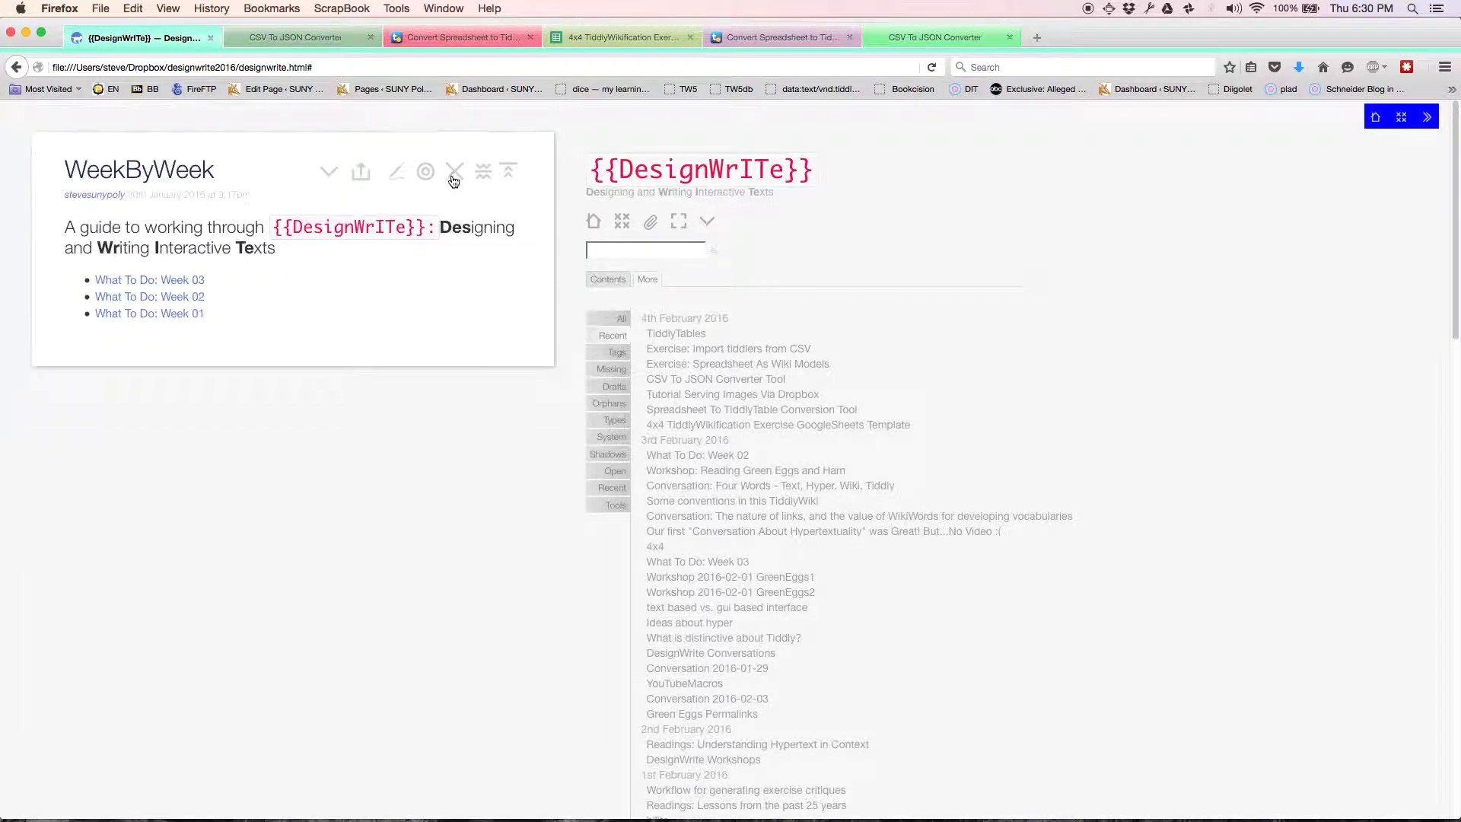
pyautogui.click(454, 171)
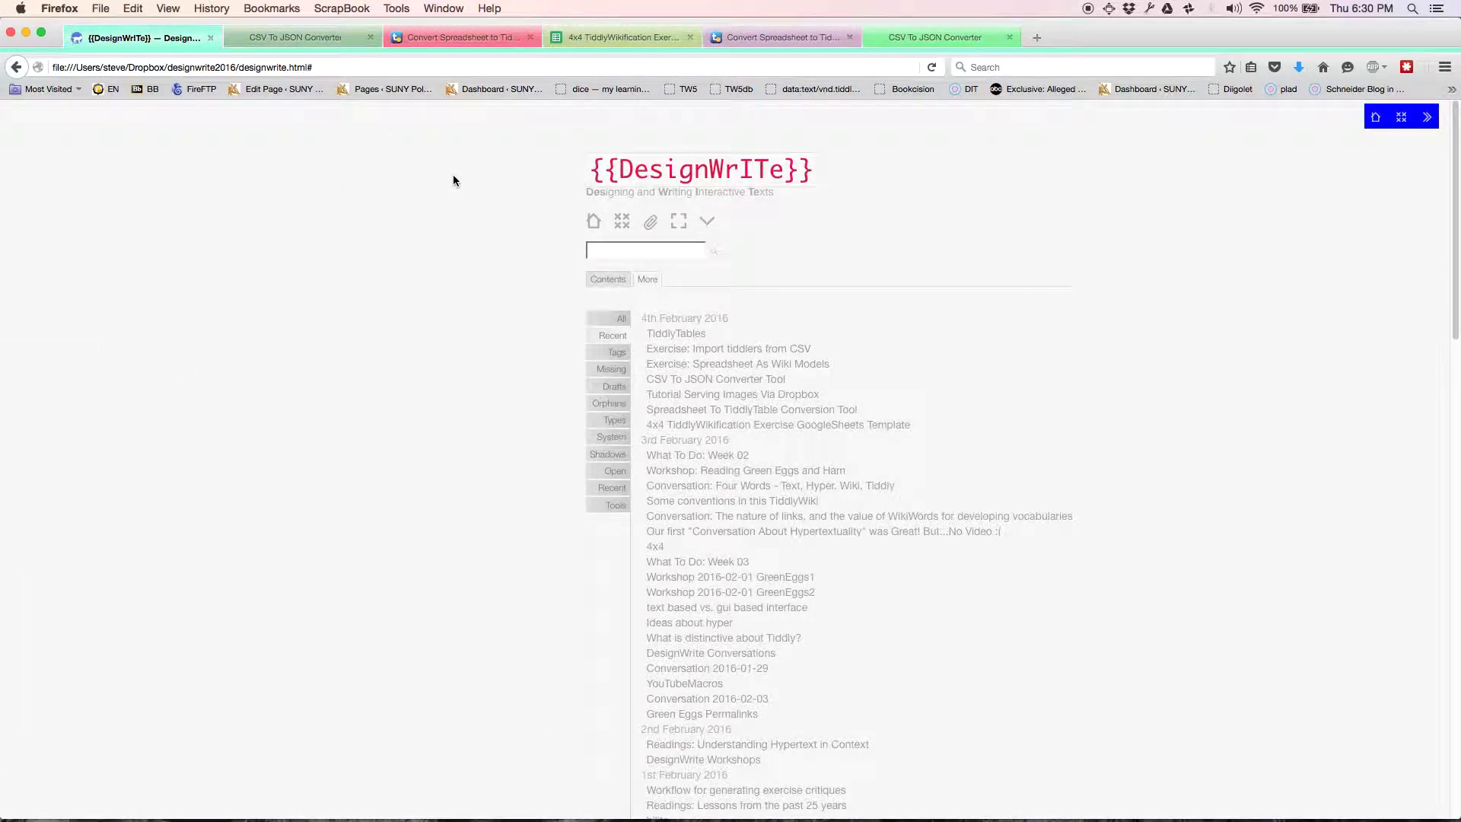
pyautogui.click(664, 336)
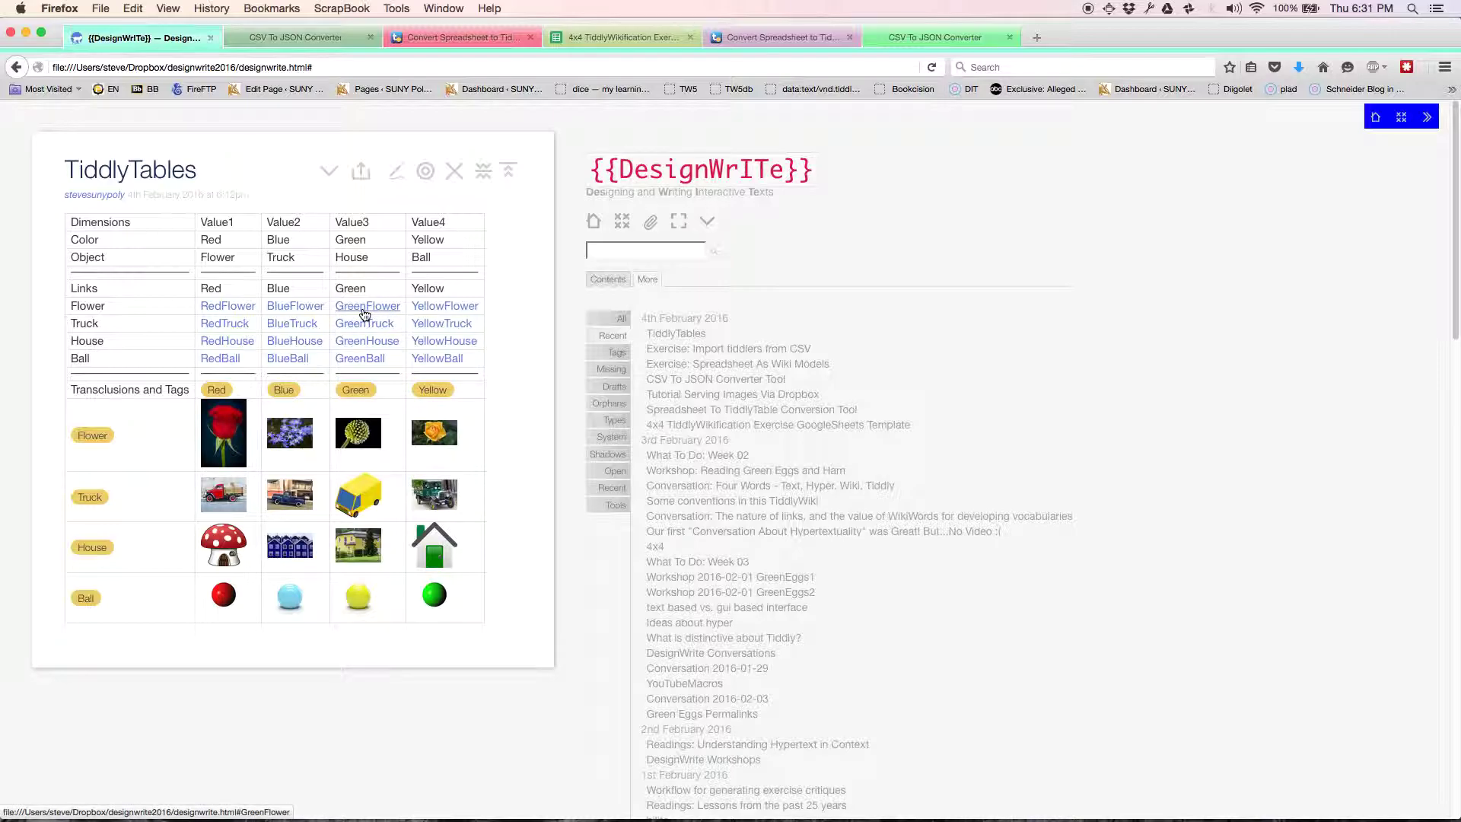
# Browse the GreenFlower, RedFlower and BlueFlower tiddlers through the Flower tag list.
pyautogui.click(364, 306)
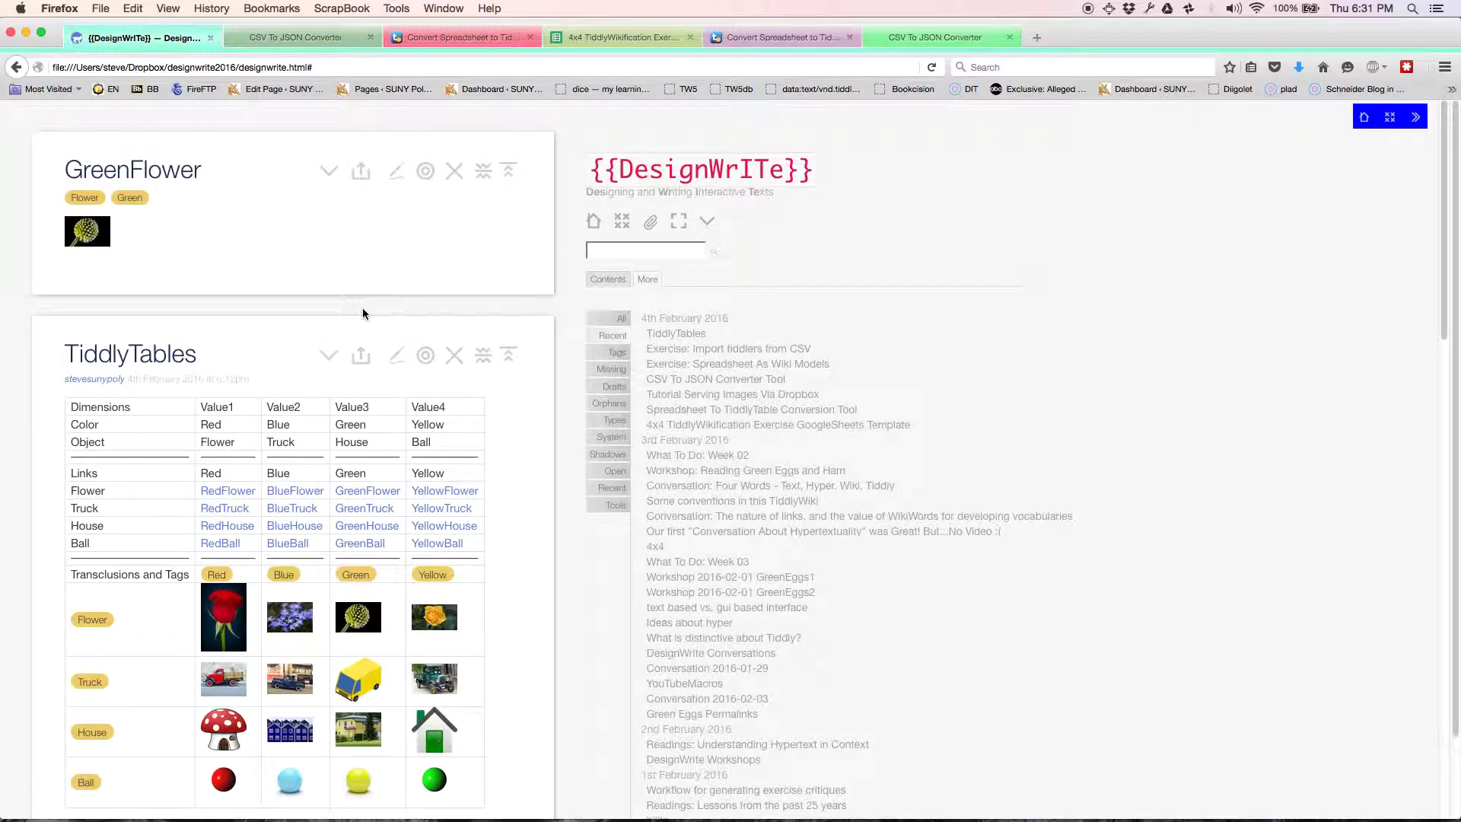
pyautogui.click(86, 199)
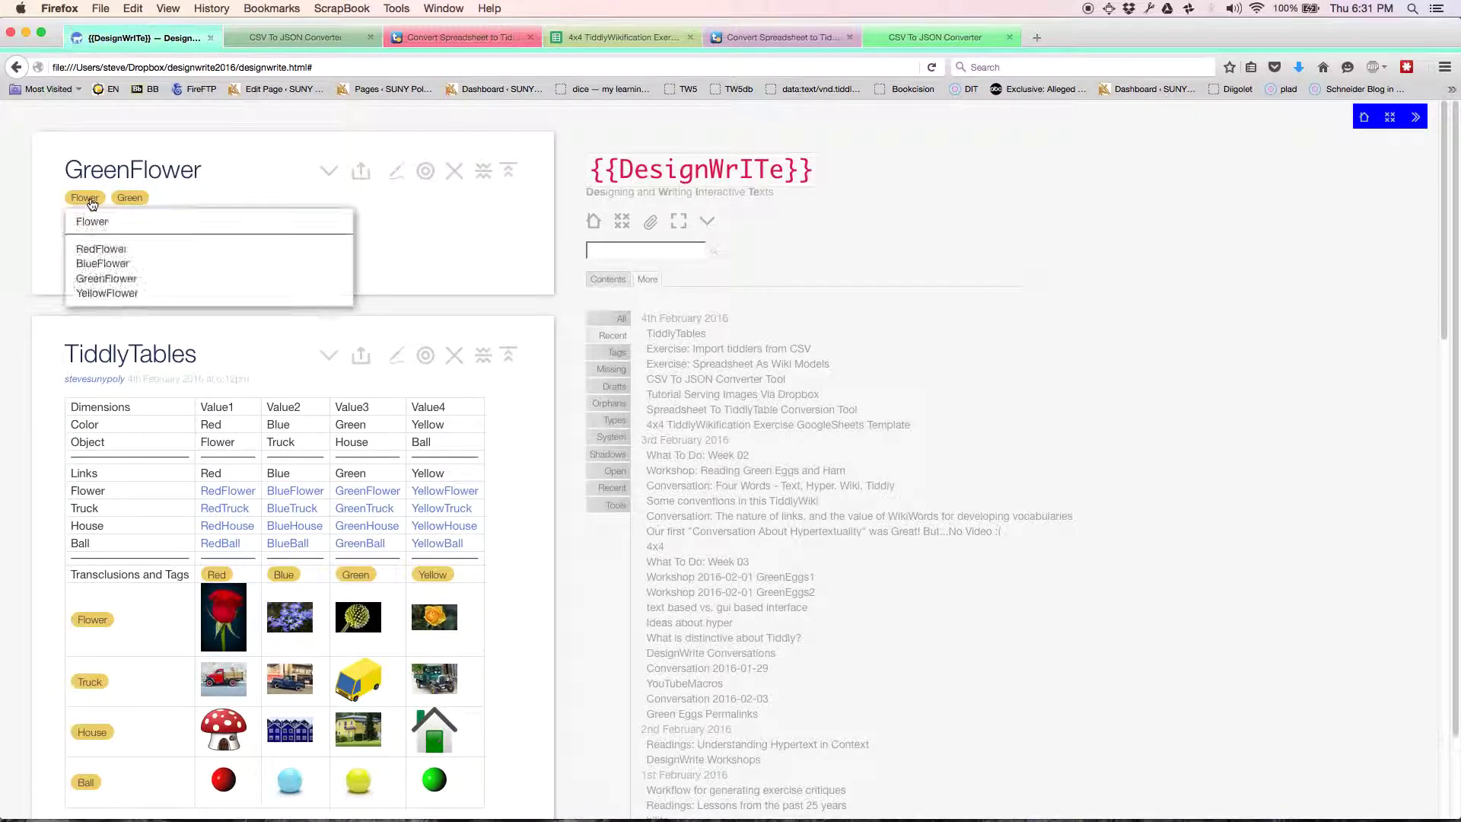
pyautogui.click(109, 250)
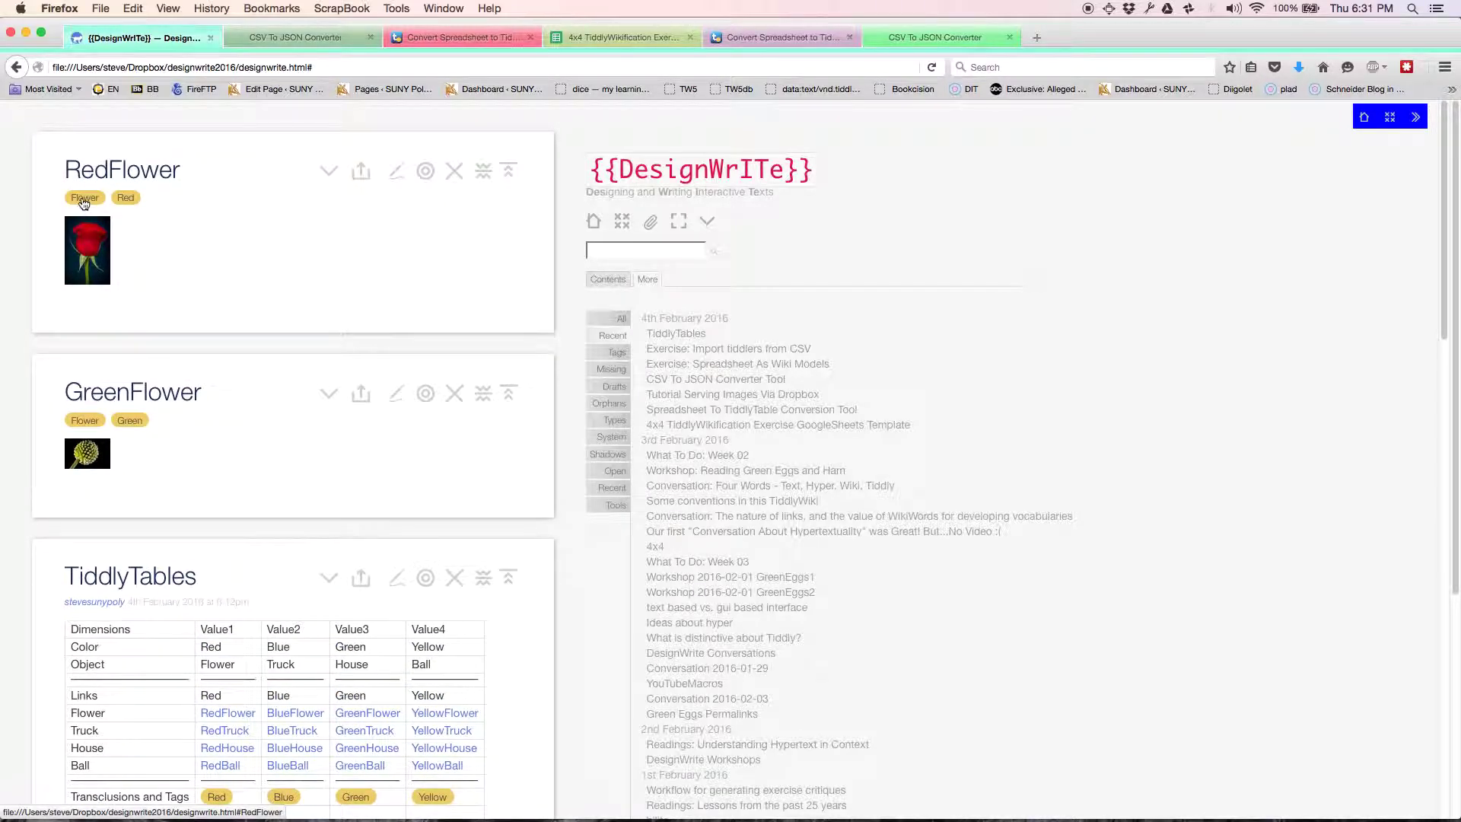
pyautogui.click(84, 199)
pyautogui.click(105, 263)
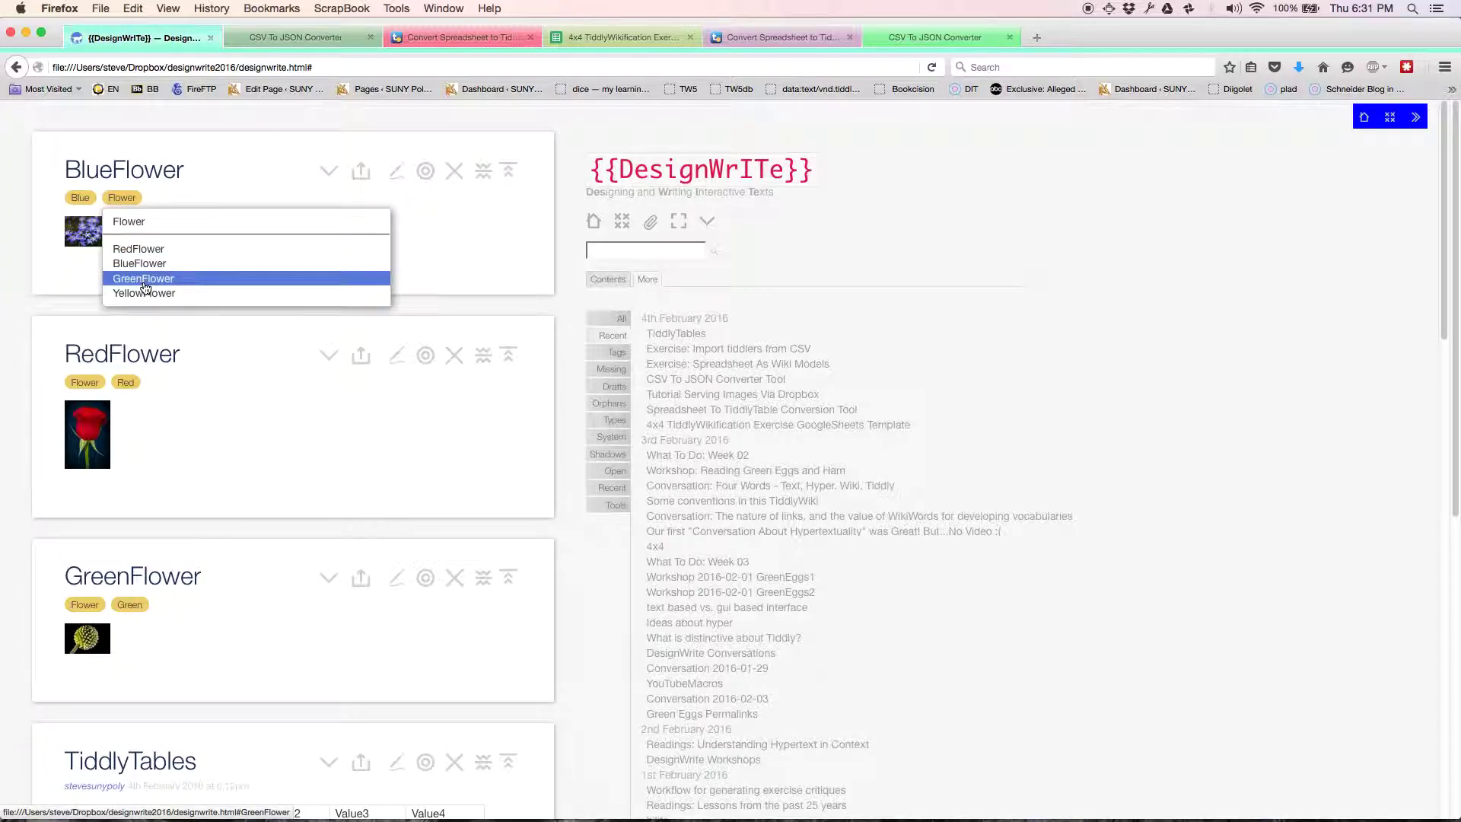
pyautogui.click(136, 248)
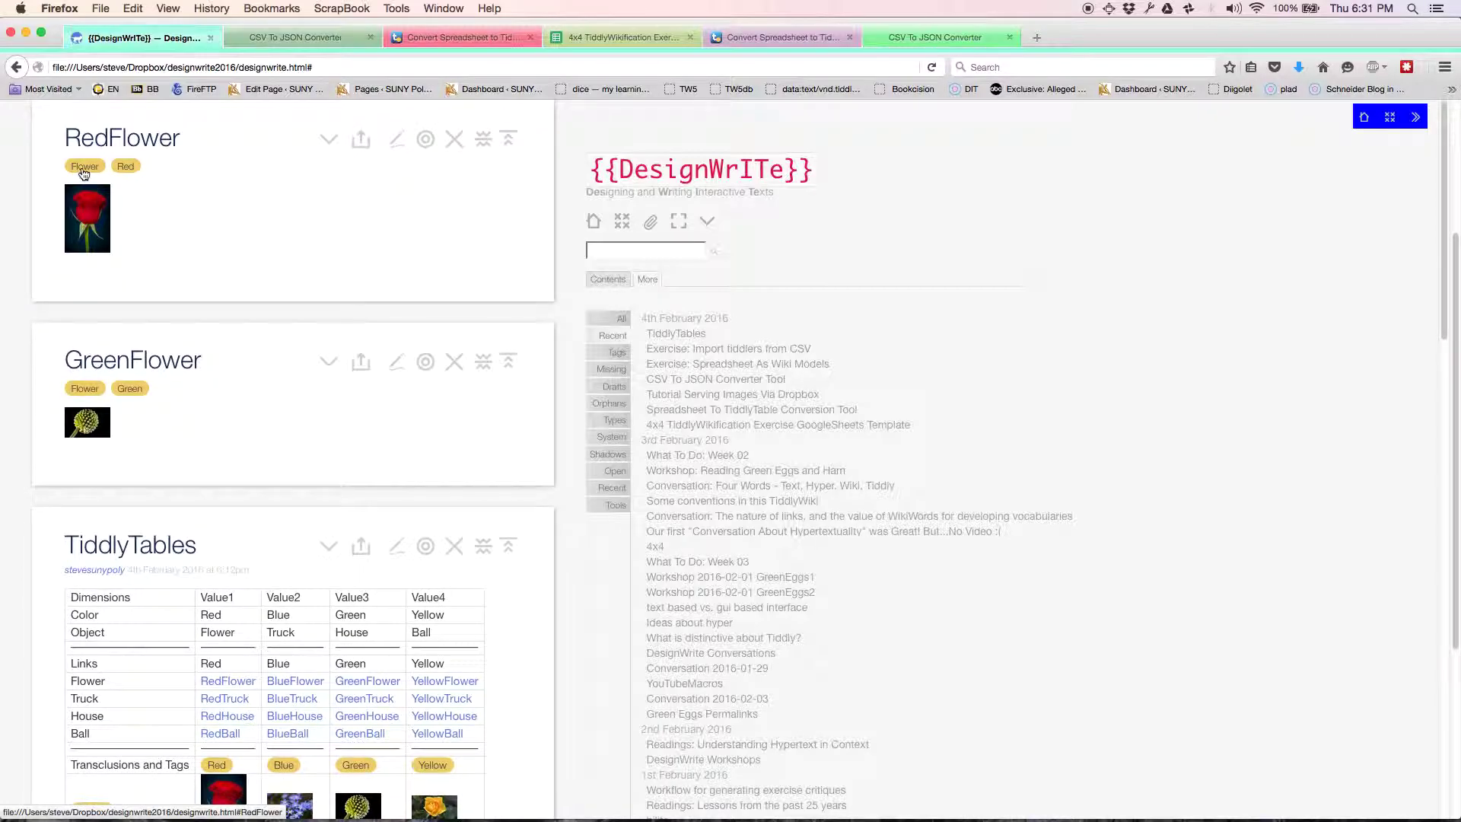
pyautogui.click(83, 170)
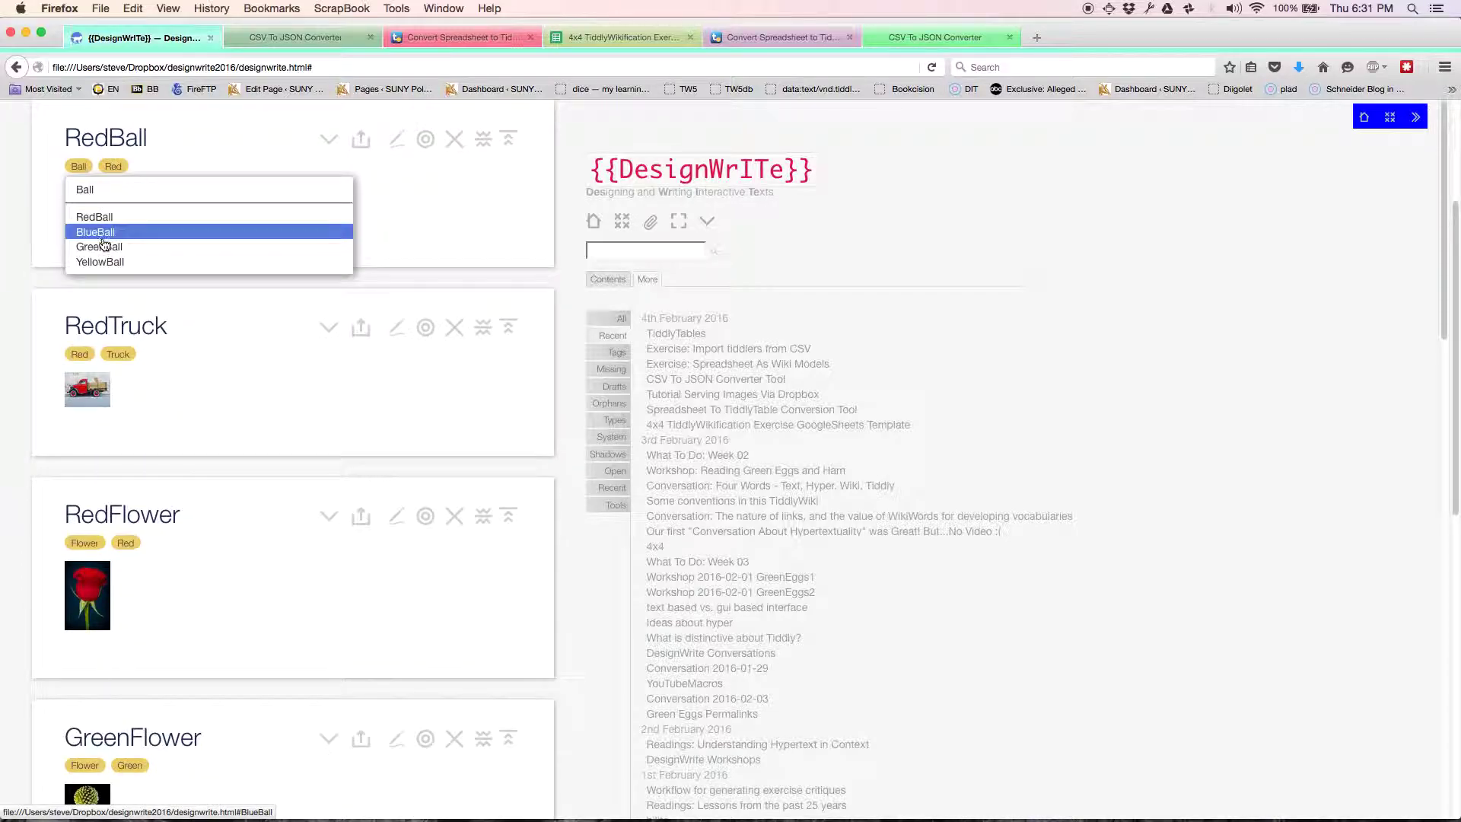
# Open GreenBall, check the spreadsheet template, then open TiddlyTables from Recent.
pyautogui.click(104, 245)
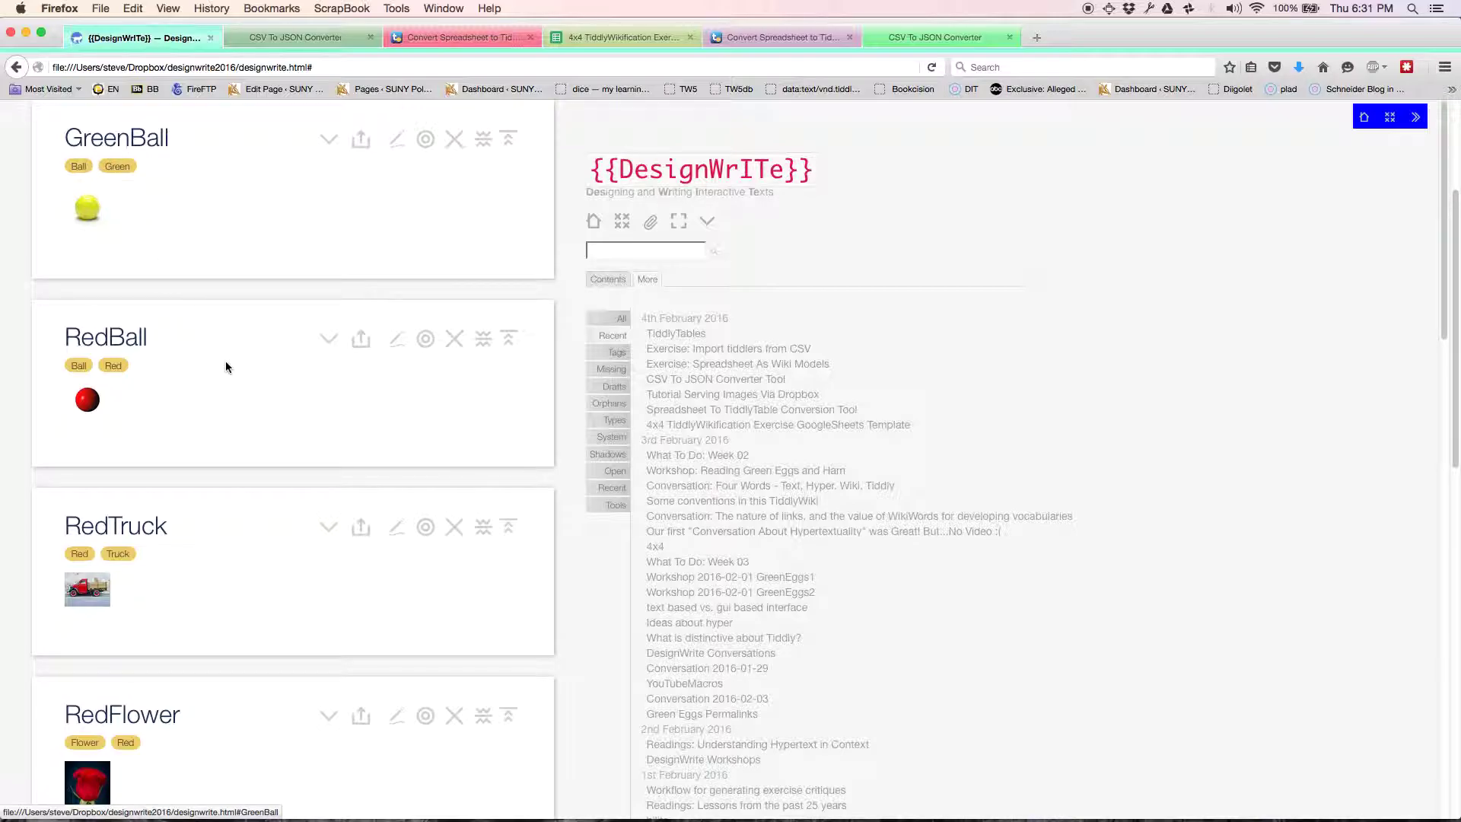
pyautogui.click(599, 37)
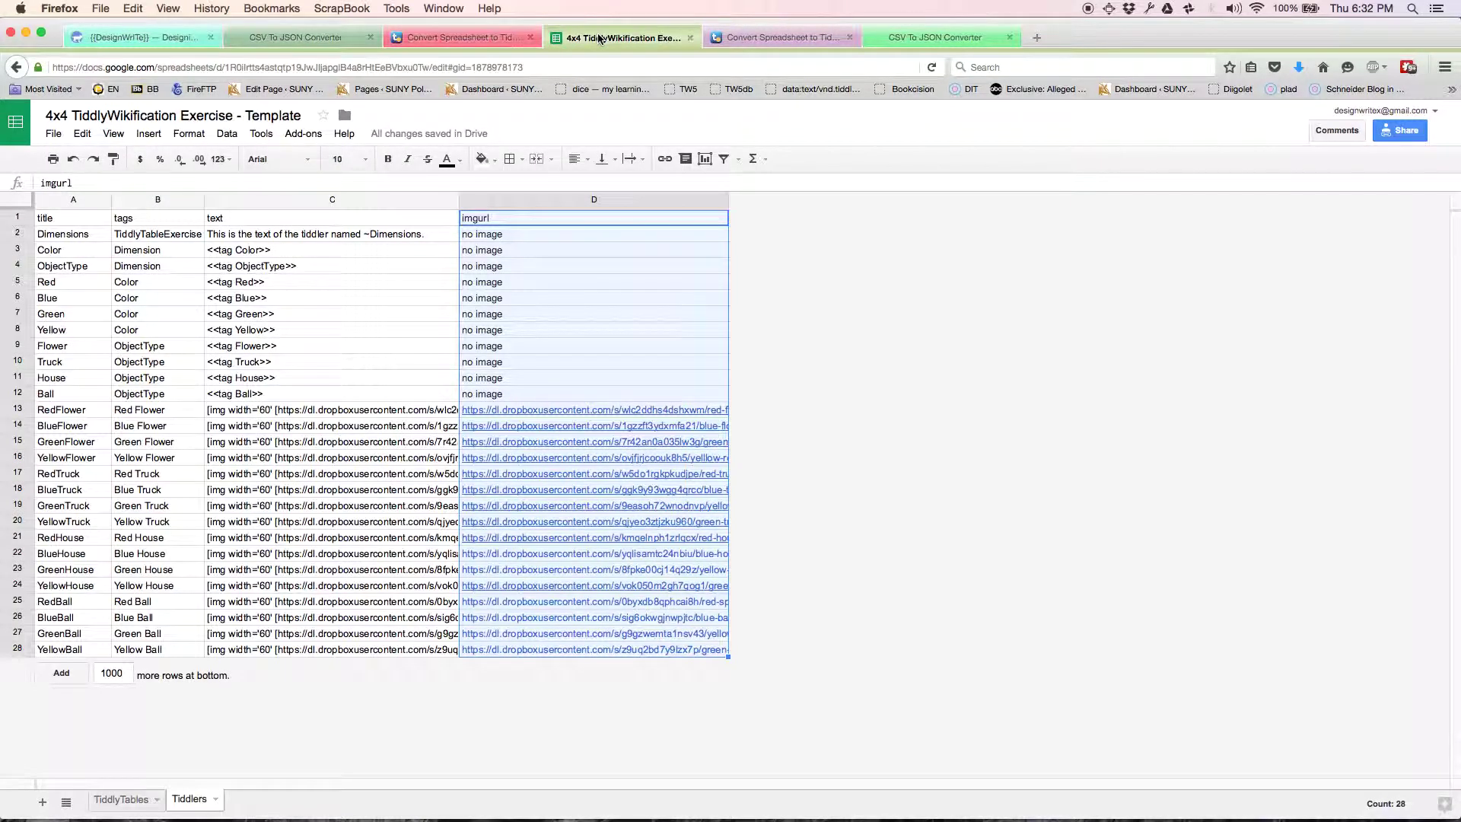
pyautogui.click(158, 38)
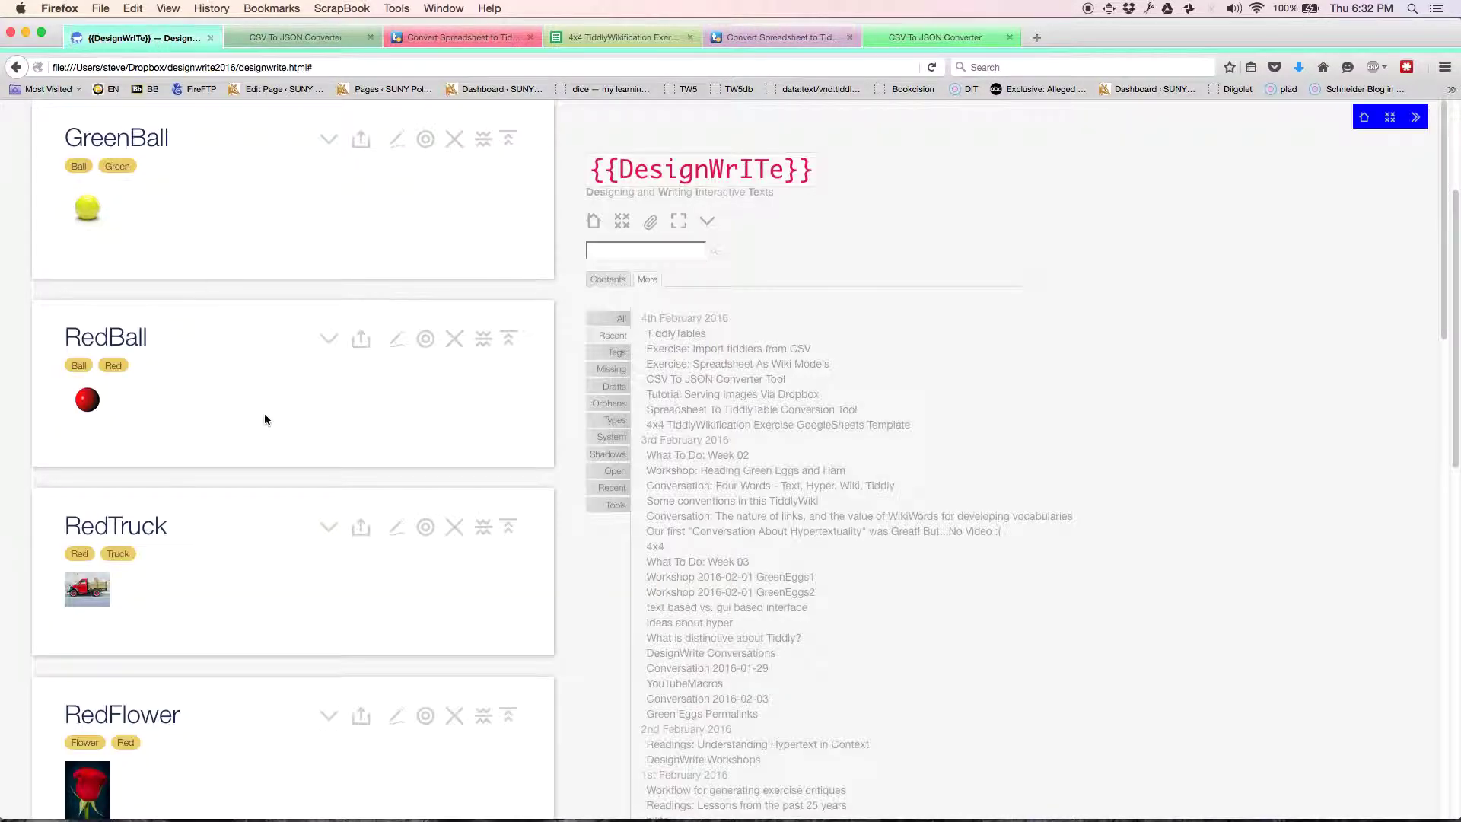
pyautogui.scroll(-2, 265, 419)
pyautogui.scroll(5, 265, 419)
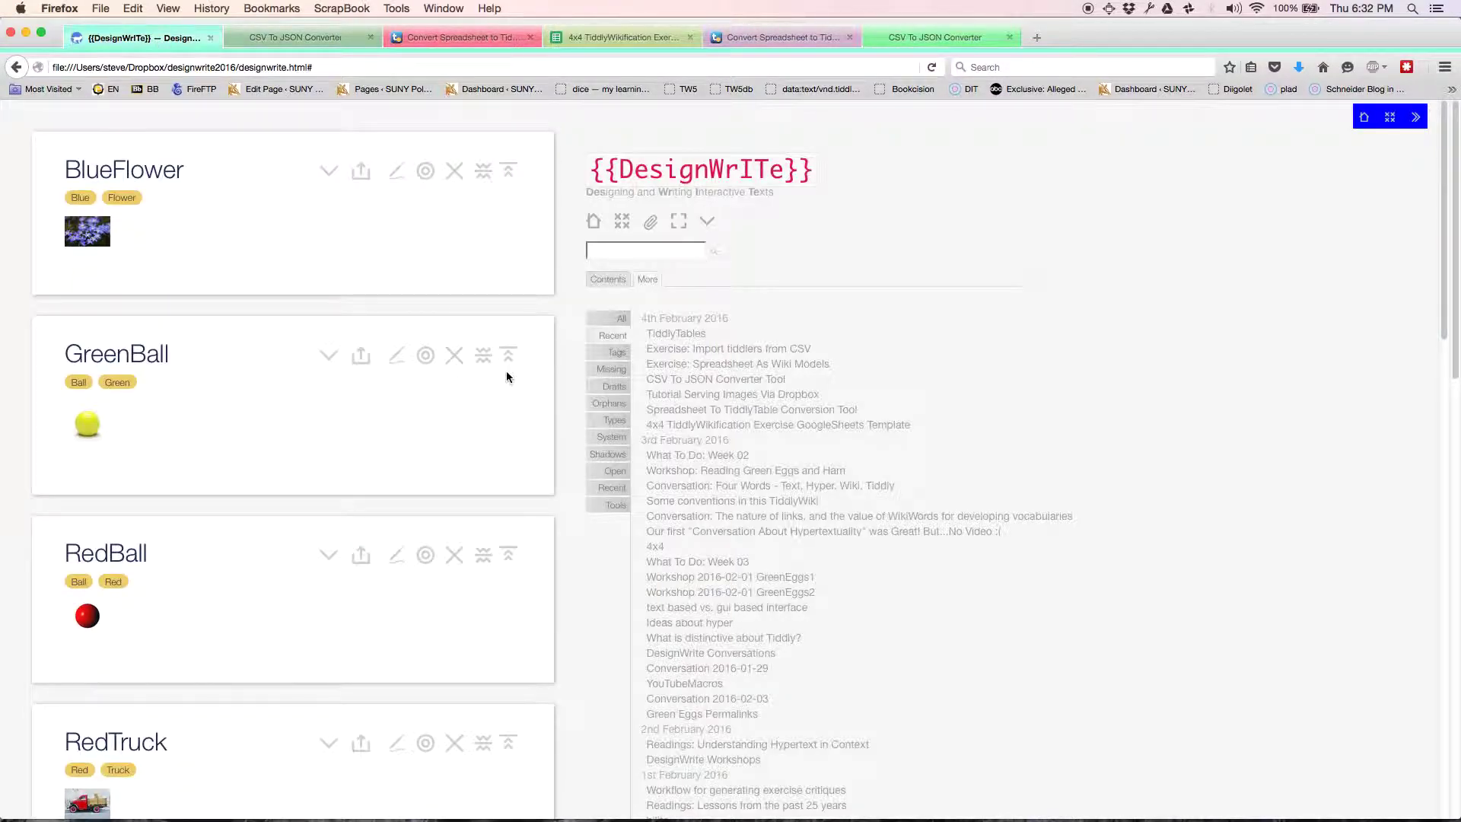
pyautogui.click(674, 336)
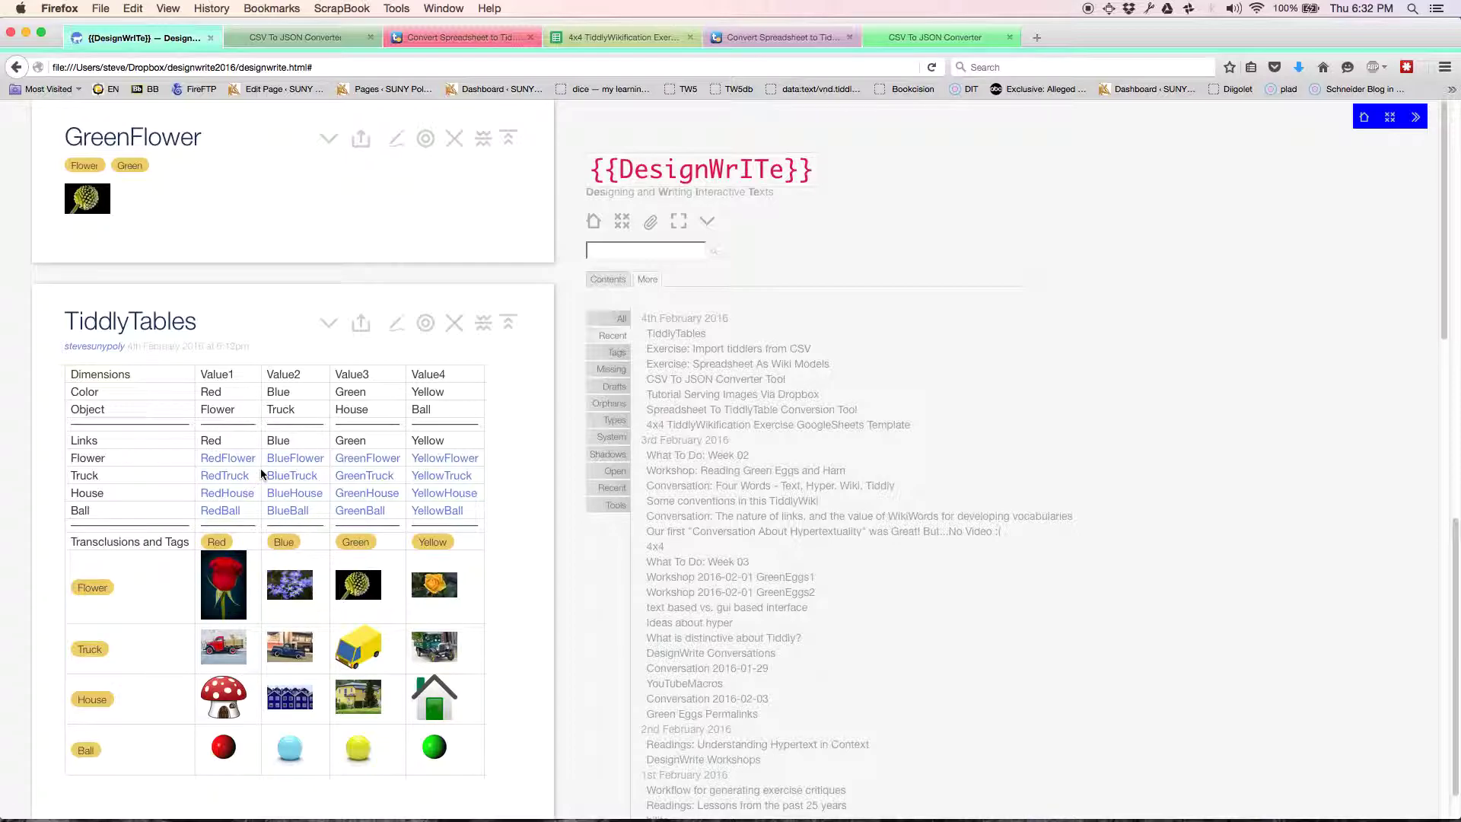
# Copy the TiddlyTables sheet's A1:E15 table from the spreadsheet template.
pyautogui.click(586, 38)
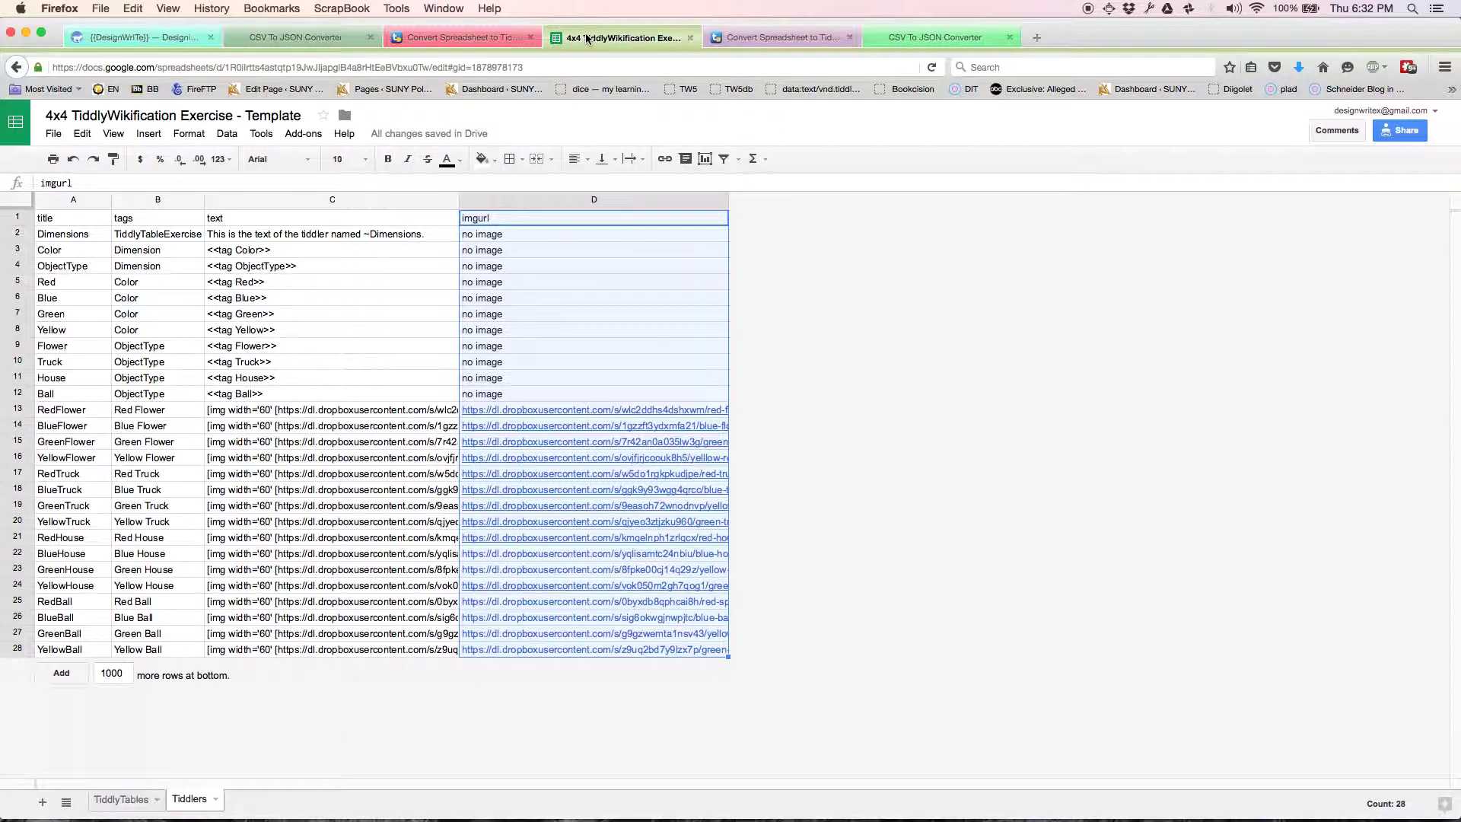
pyautogui.click(122, 800)
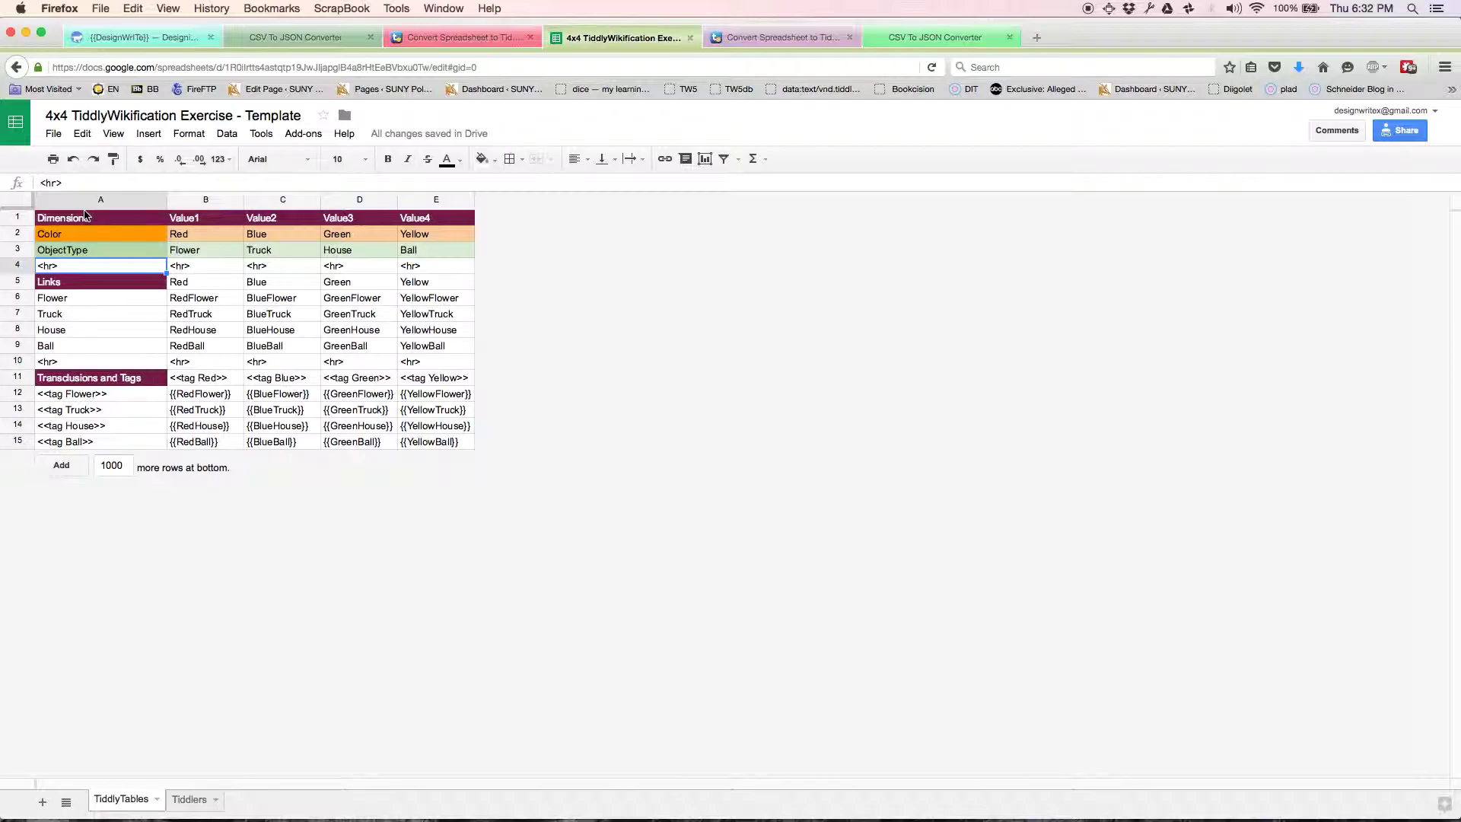
pyautogui.press('super+a')
pyautogui.press('super+c')
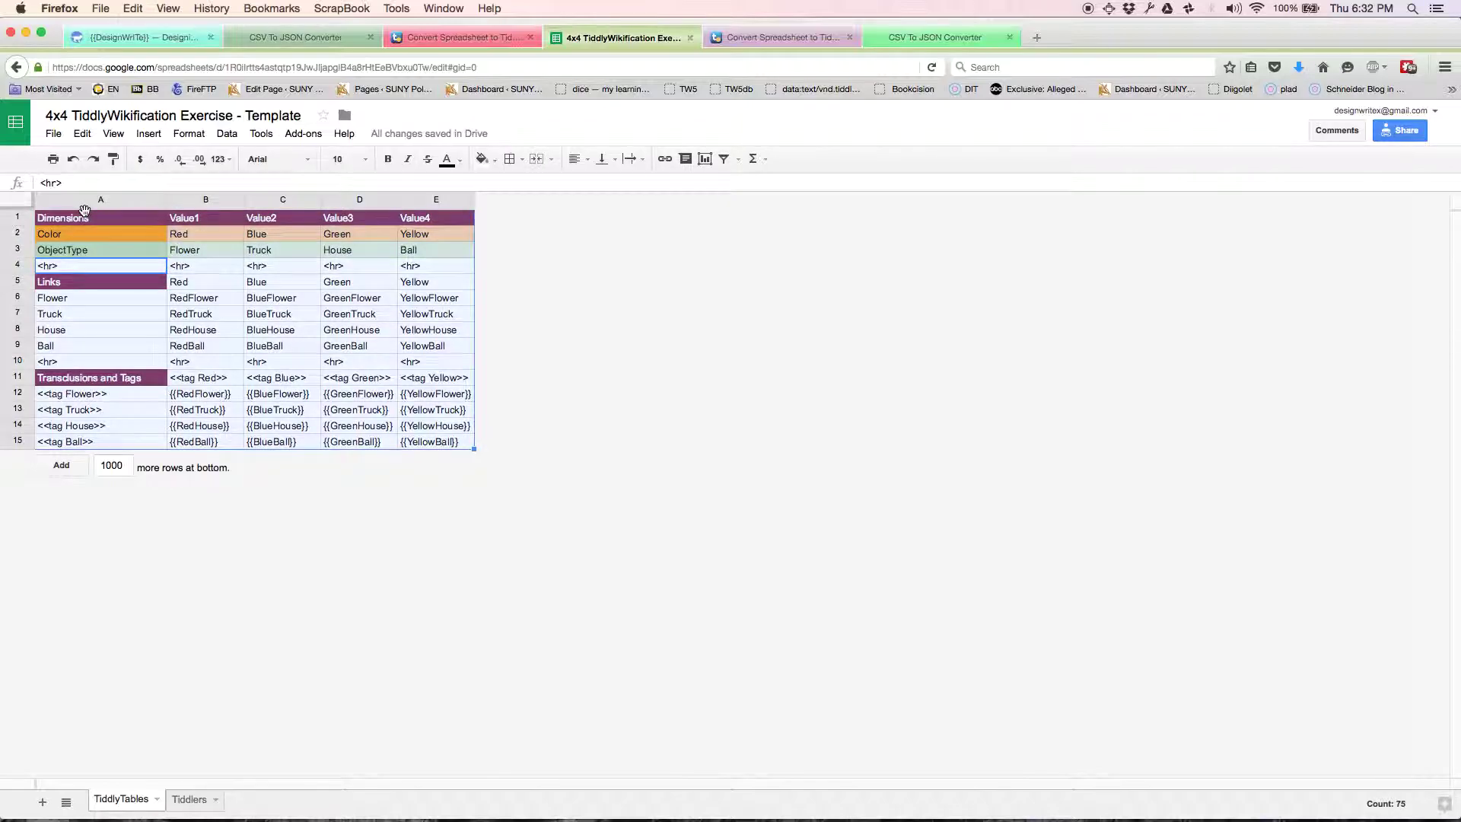
# Replace the TiddlyTables tiddler's body text with the copied tab-separated sheet cells.
pyautogui.click(171, 38)
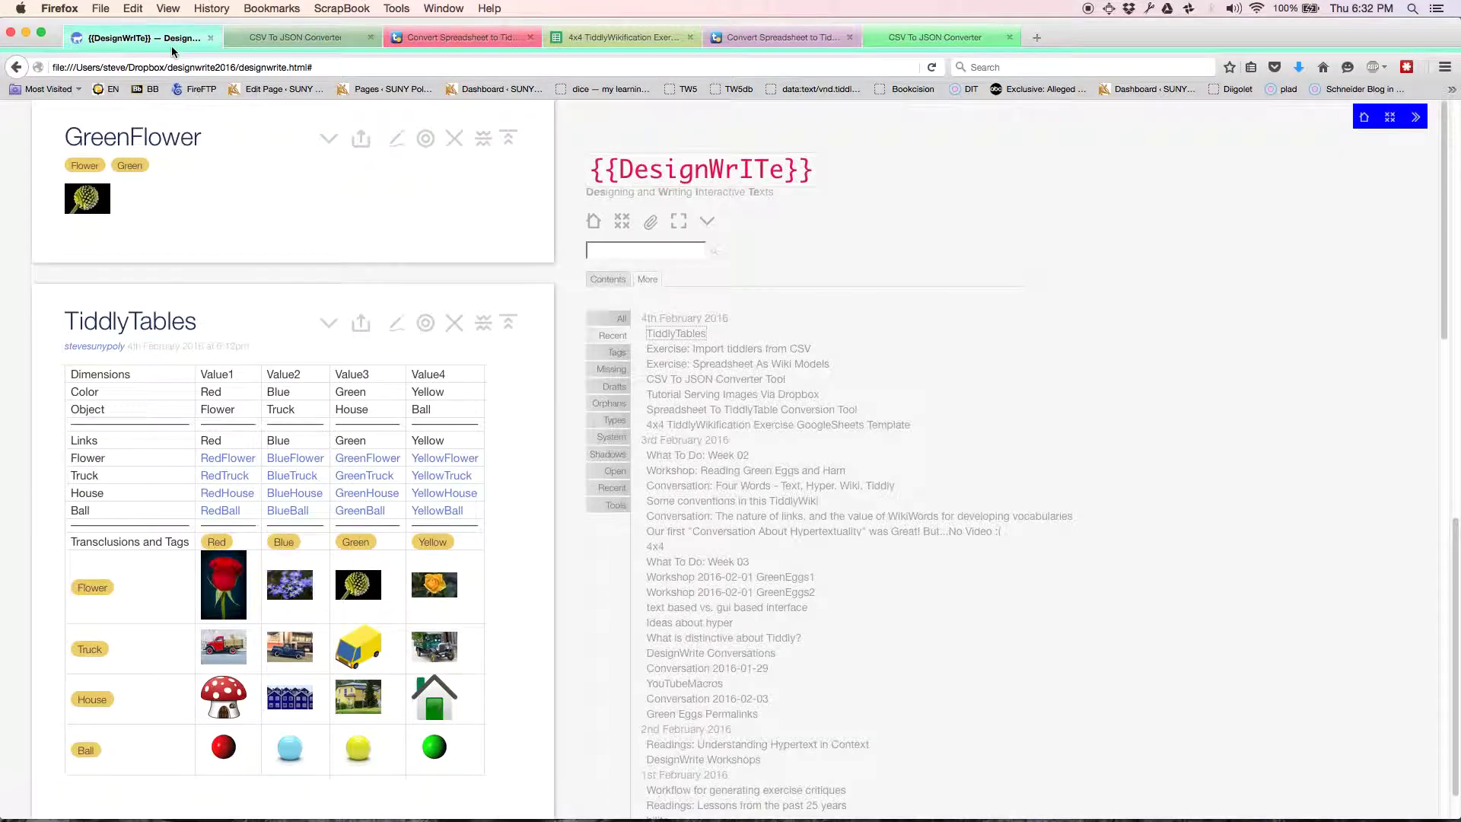
pyautogui.click(389, 329)
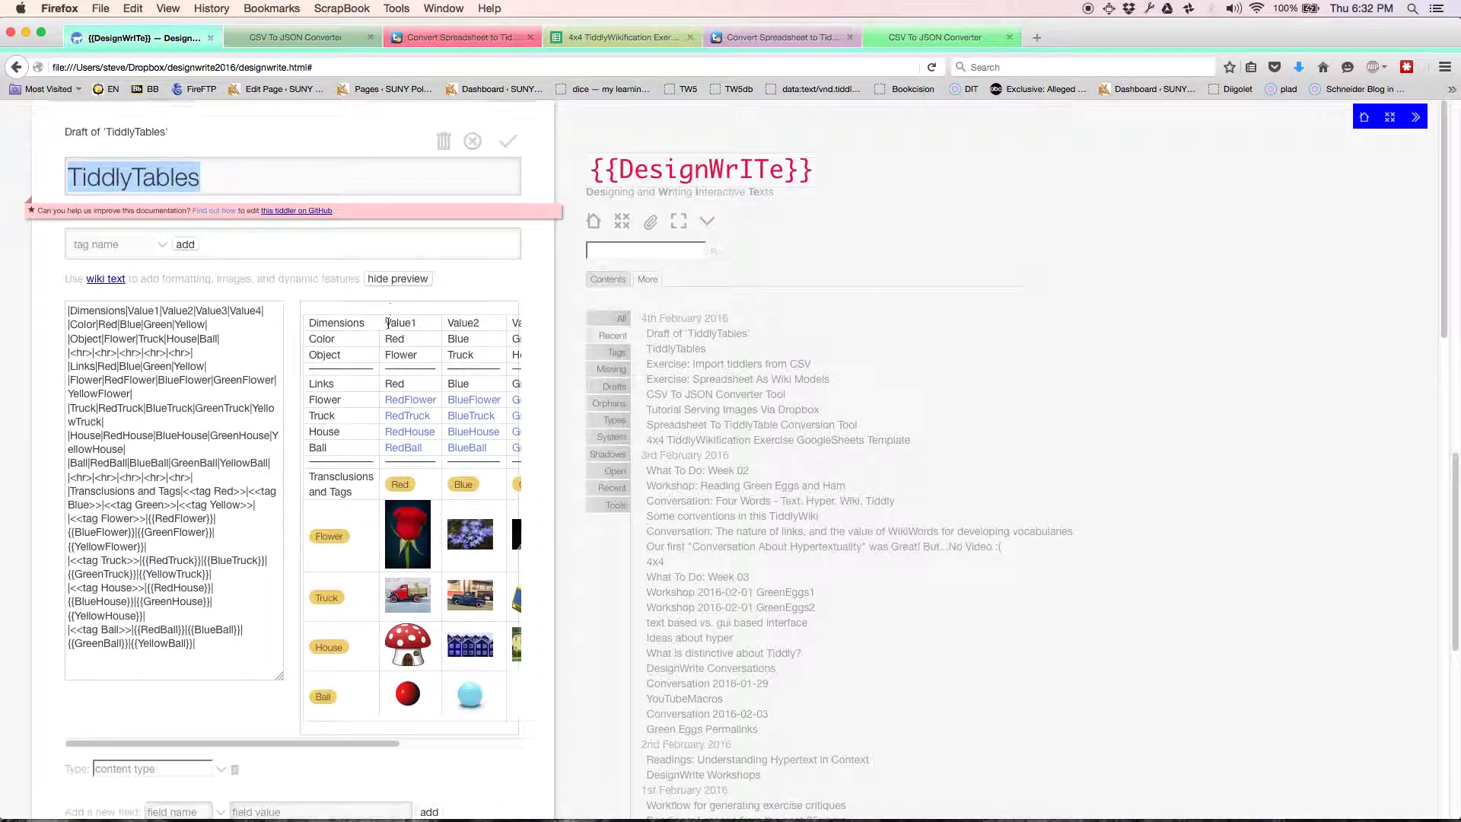
pyautogui.click(148, 364)
pyautogui.hotkey('ctrl', 'a')
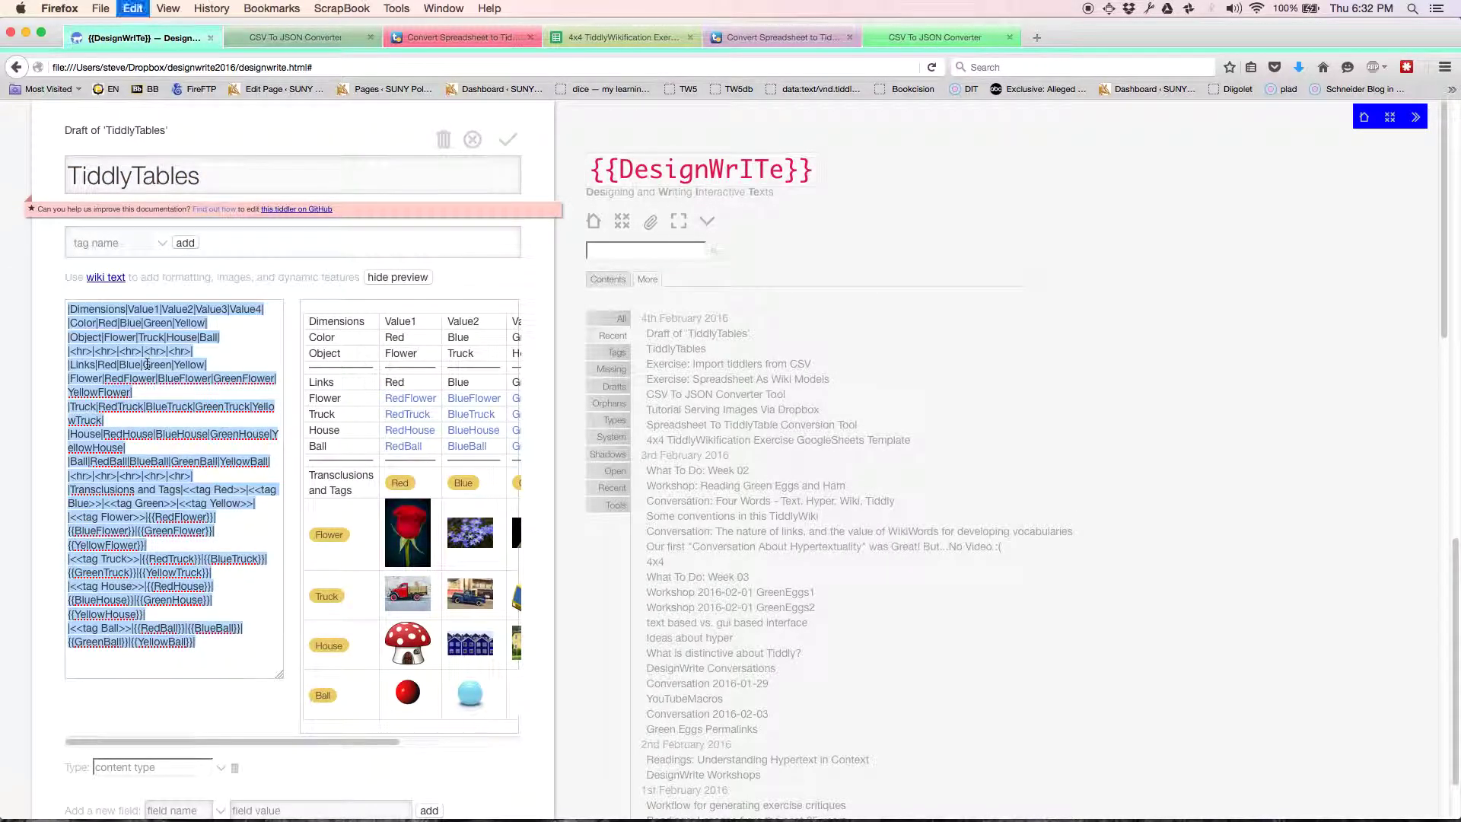
pyautogui.hotkey('ctrl', 'v')
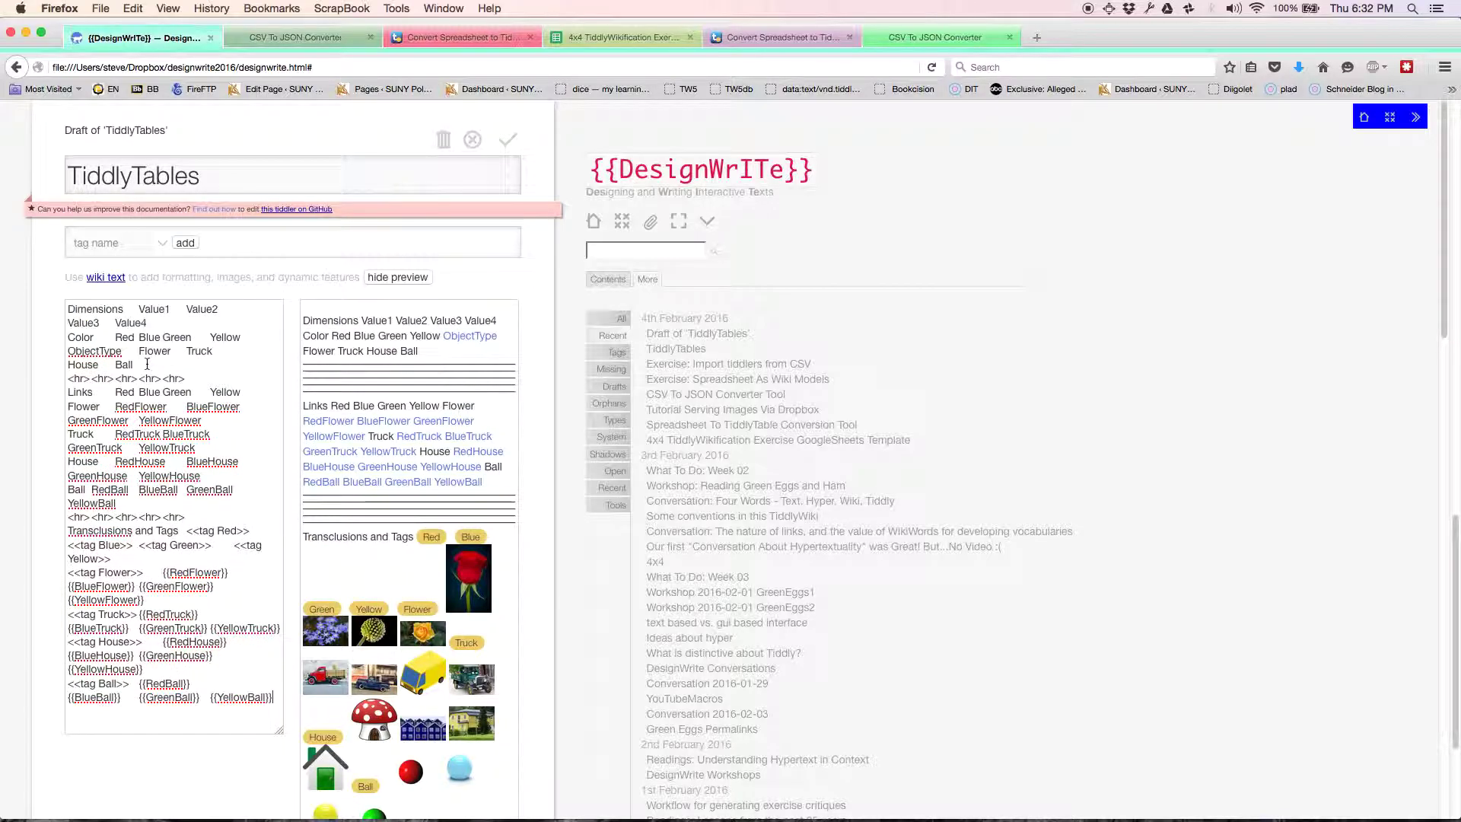
# Paste the sheet rows into the converter, translate to pipe-delimited markup, and copy the result.
pyautogui.click(765, 37)
pyautogui.click(538, 271)
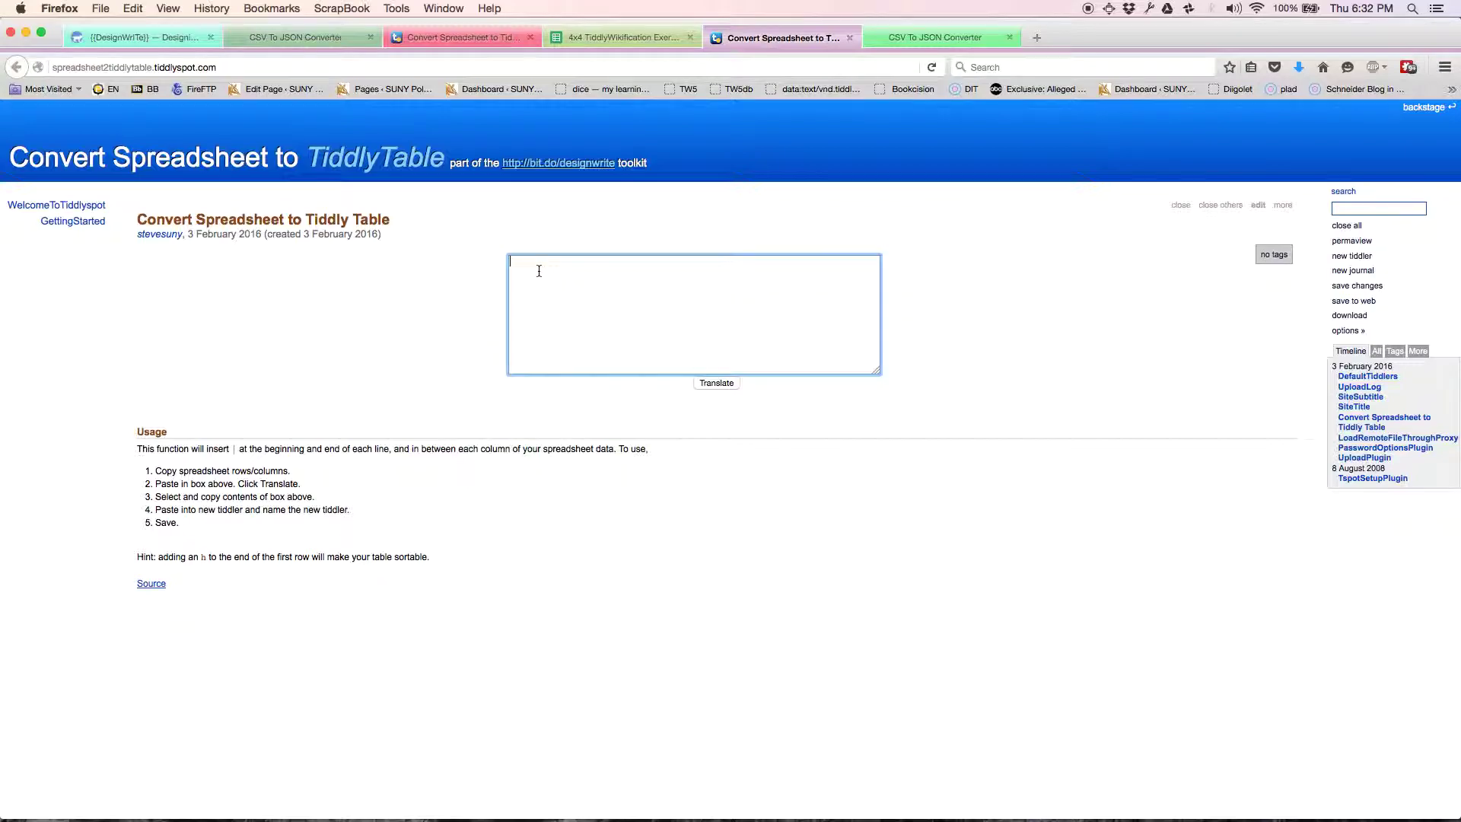
pyautogui.press('super+v')
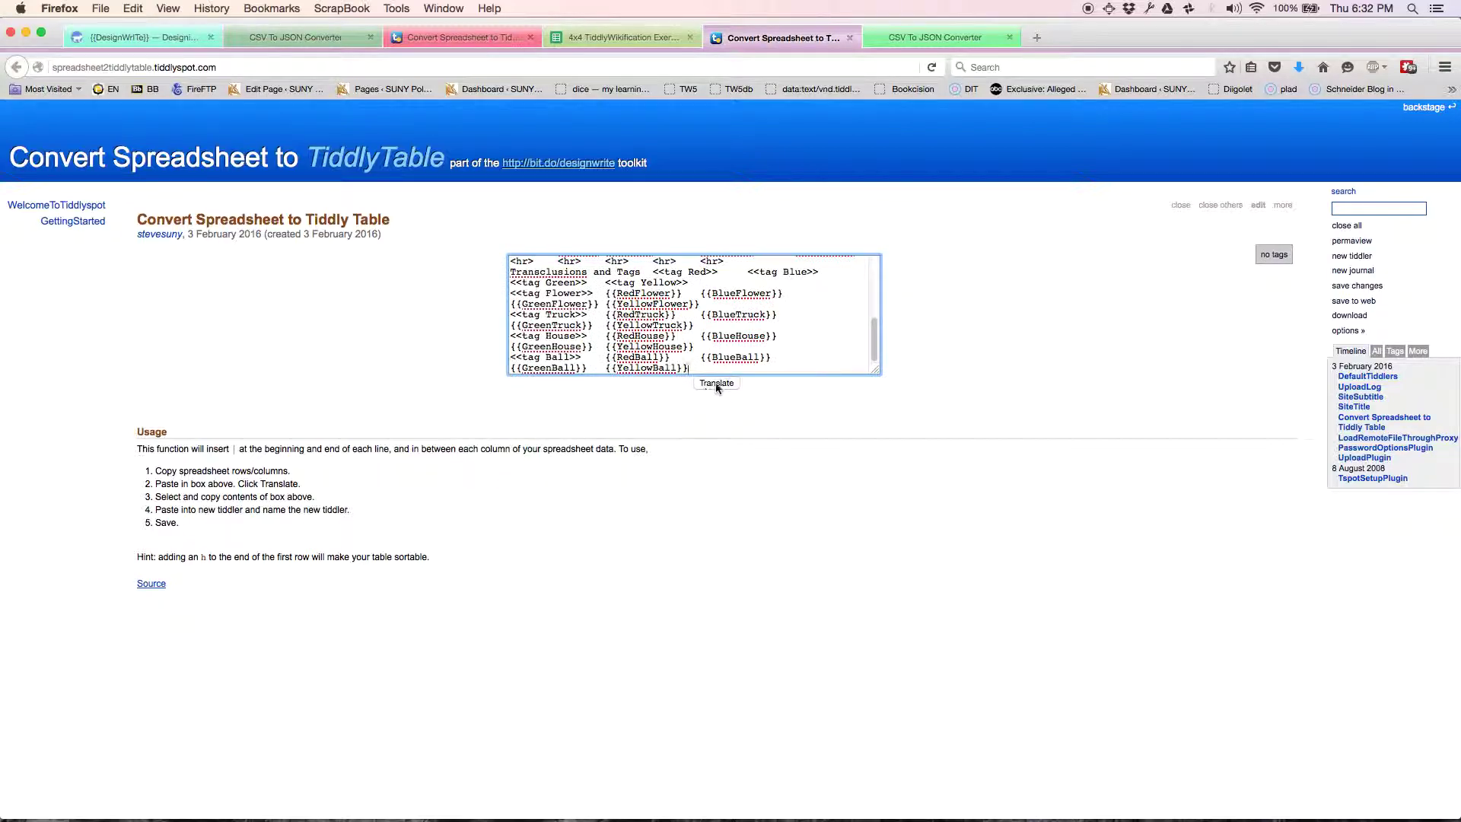
pyautogui.click(716, 382)
pyautogui.click(692, 324)
pyautogui.press('super+a')
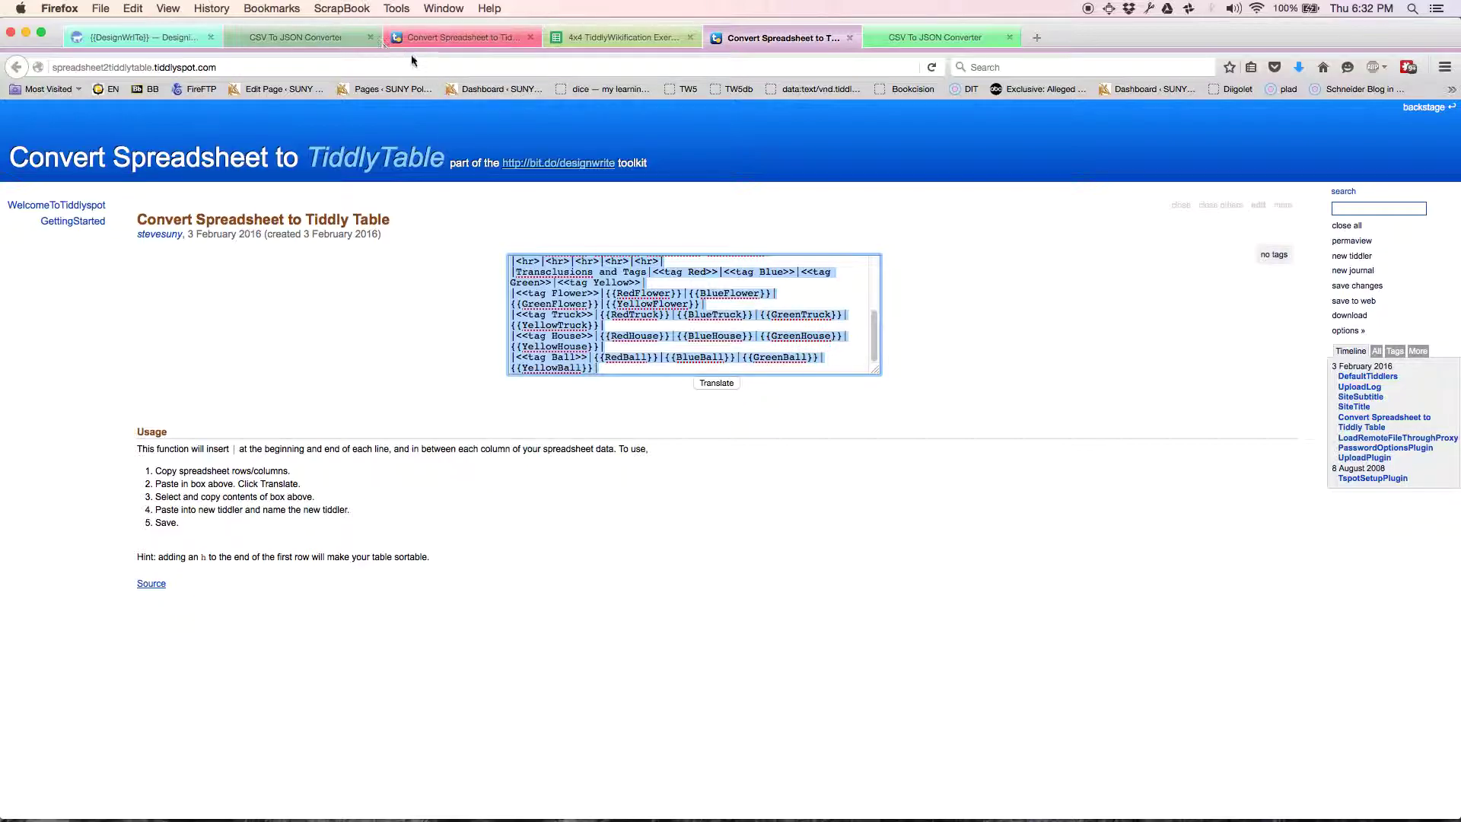
# Replace the TiddlyTables draft text with the pipe-delimited markup and save it.
pyautogui.click(144, 37)
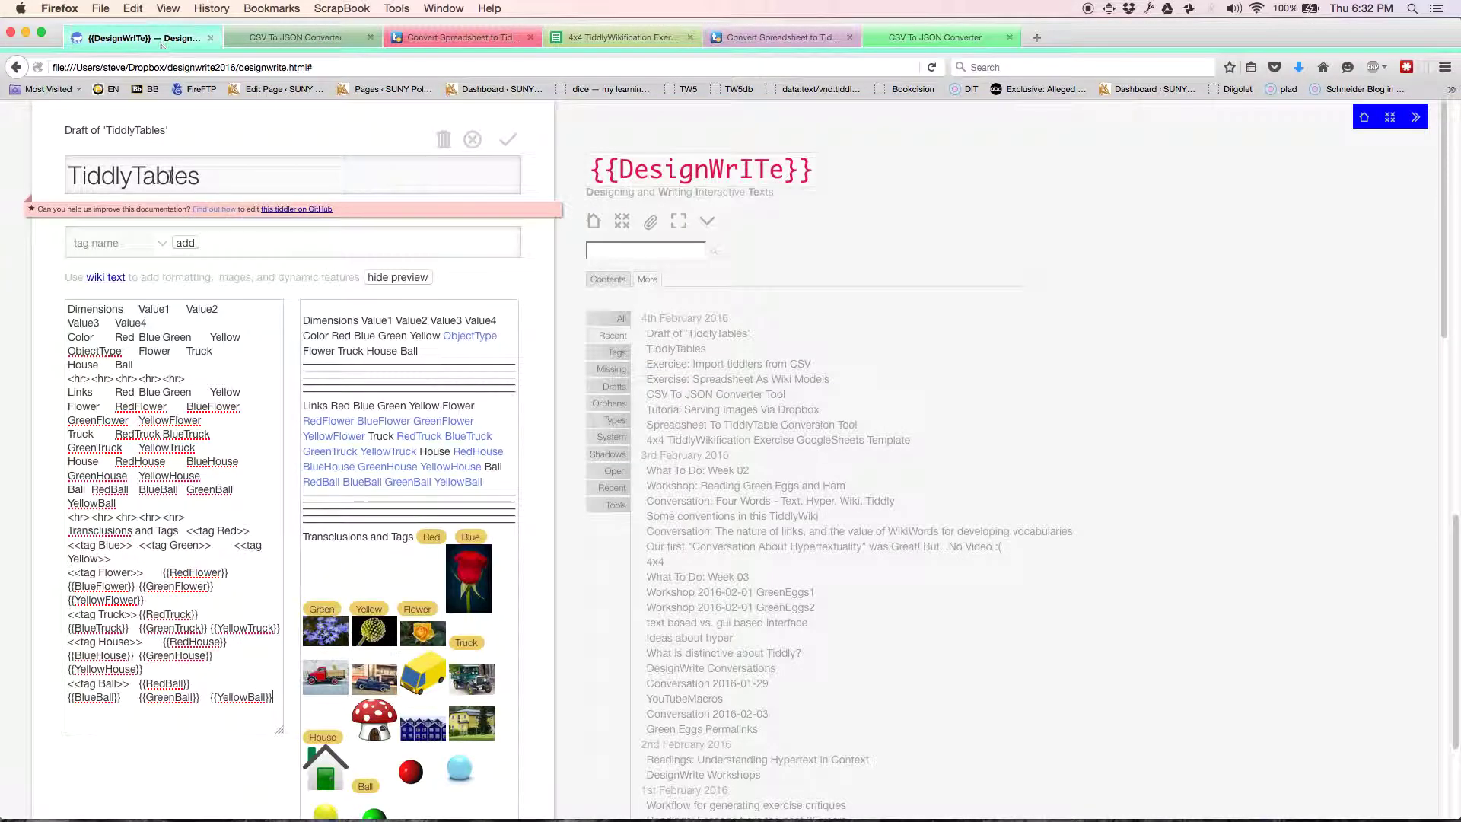
pyautogui.doubleClick(191, 462)
pyautogui.press('super+a')
pyautogui.write('|Dimensions|Value1|Value2|Value3|Value4| |Color|Red|Blue|Green|Yellow| |ObjectType|Flower|Truck|House|Ball| |<hr>|<hr>|<hr>|<hr>|<hr>| |Links|Red|Blue|Green|Yellow| |Flower|RedFlower|BlueFlower|GreenFlower|YellowFlower| |Truck|RedTruck|BlueTruck|GreenTruck|YellowTruck| |House|RedHouse|BlueHouse|GreenHouse|YellowHouse| |Ball|RedBall|BlueBall|GreenBall|YellowBall| |<hr>|<hr>|<hr>|<hr>|<hr>| |Transclusions and Tags|<<tag Red>>|<<tag Blue>>|<<tag Green>>|<<tag Yellow>>| |<<tag Flower>>|{{RedFlower}}|{{BlueFlower}}|{{GreenFlower}}|{{YellowFlower}}| |<<tag Truck>>|{{RedTruck}}|{{BlueTruck}}|{{GreenTruck}}|{{YellowTruck}}| |<<tag House>>|{{RedHouse}}|{{BlueHouse}}|{{GreenHouse}}|{{YellowHouse}}| |<<tag Ball>>|{{RedBall}}|{{BlueBall}}|{{GreenBall}}|{{YellowBall}}|')
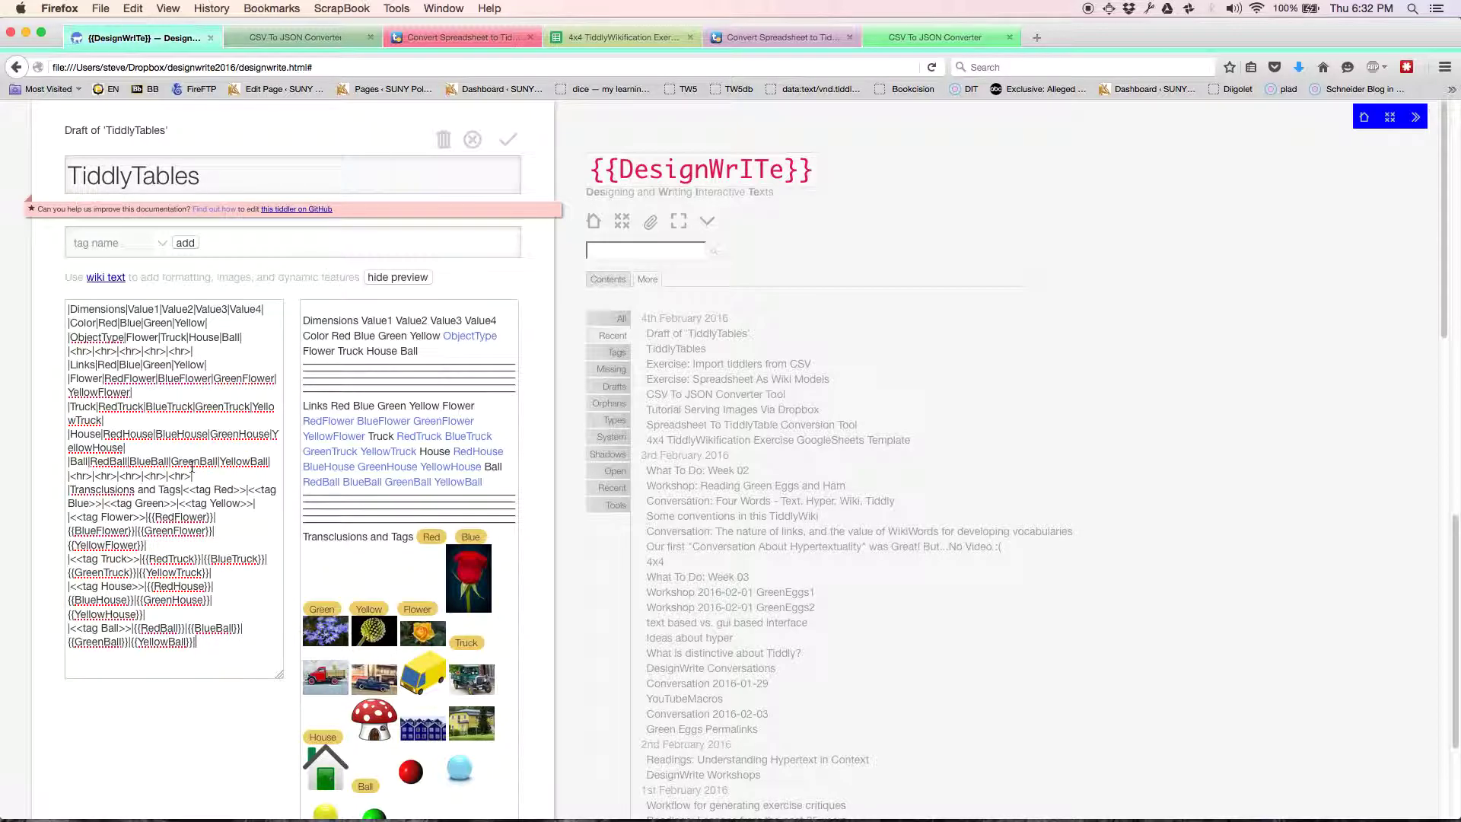
pyautogui.click(506, 147)
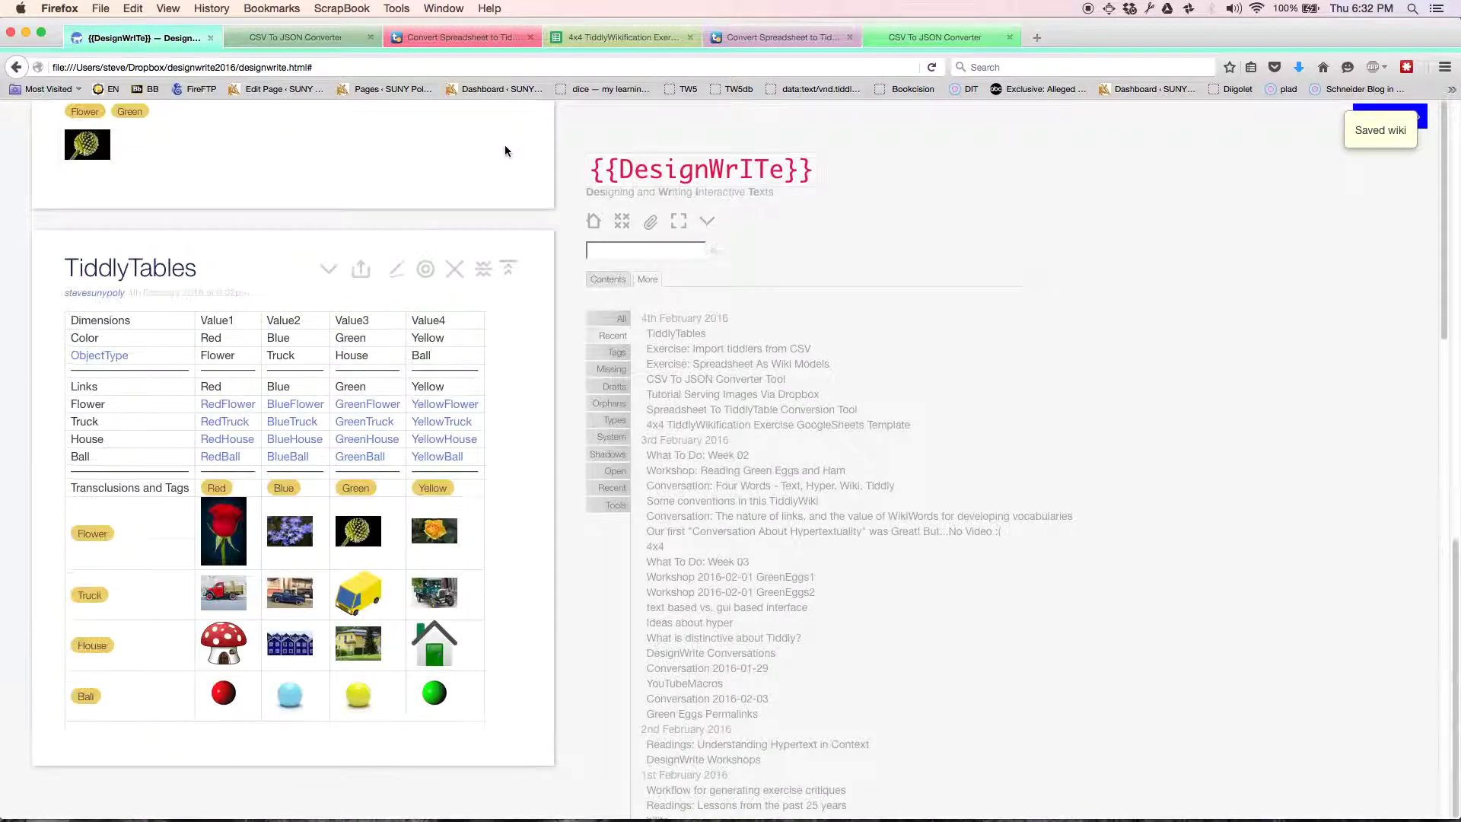
# Check the Blue and Flower tag lists from the rendered grid.
pyautogui.click(285, 490)
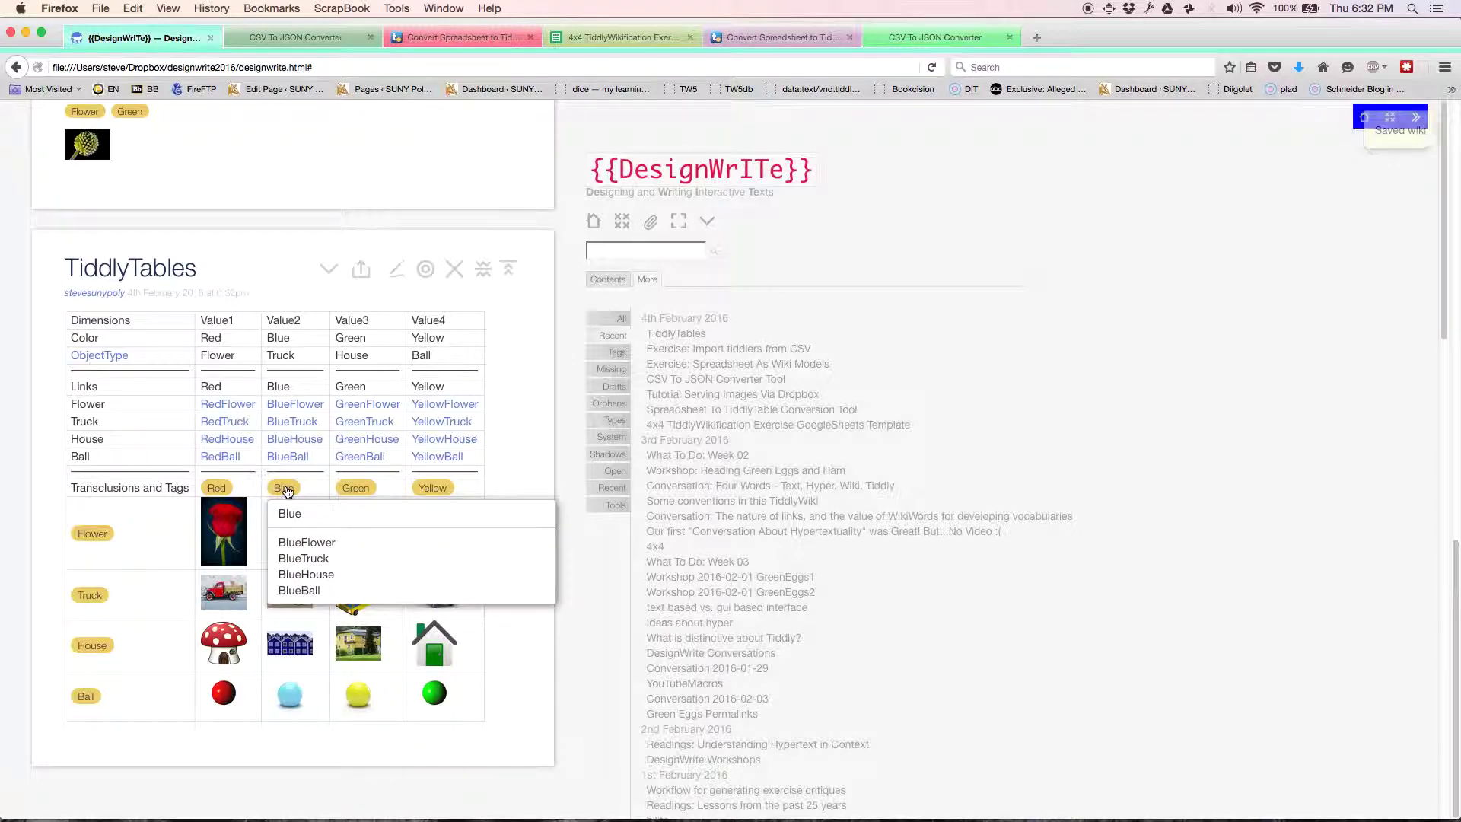
pyautogui.click(92, 535)
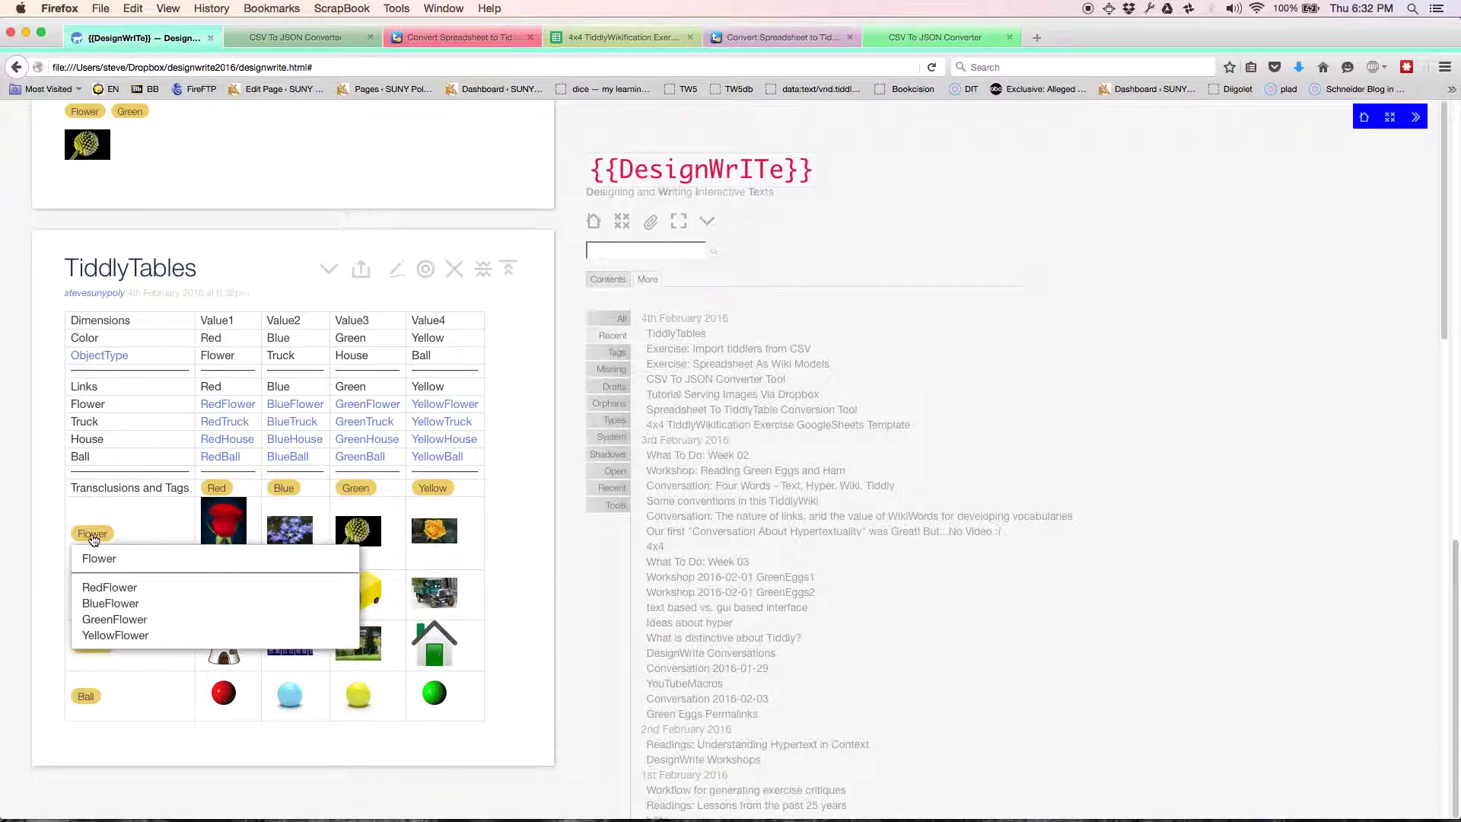
pyautogui.click(149, 513)
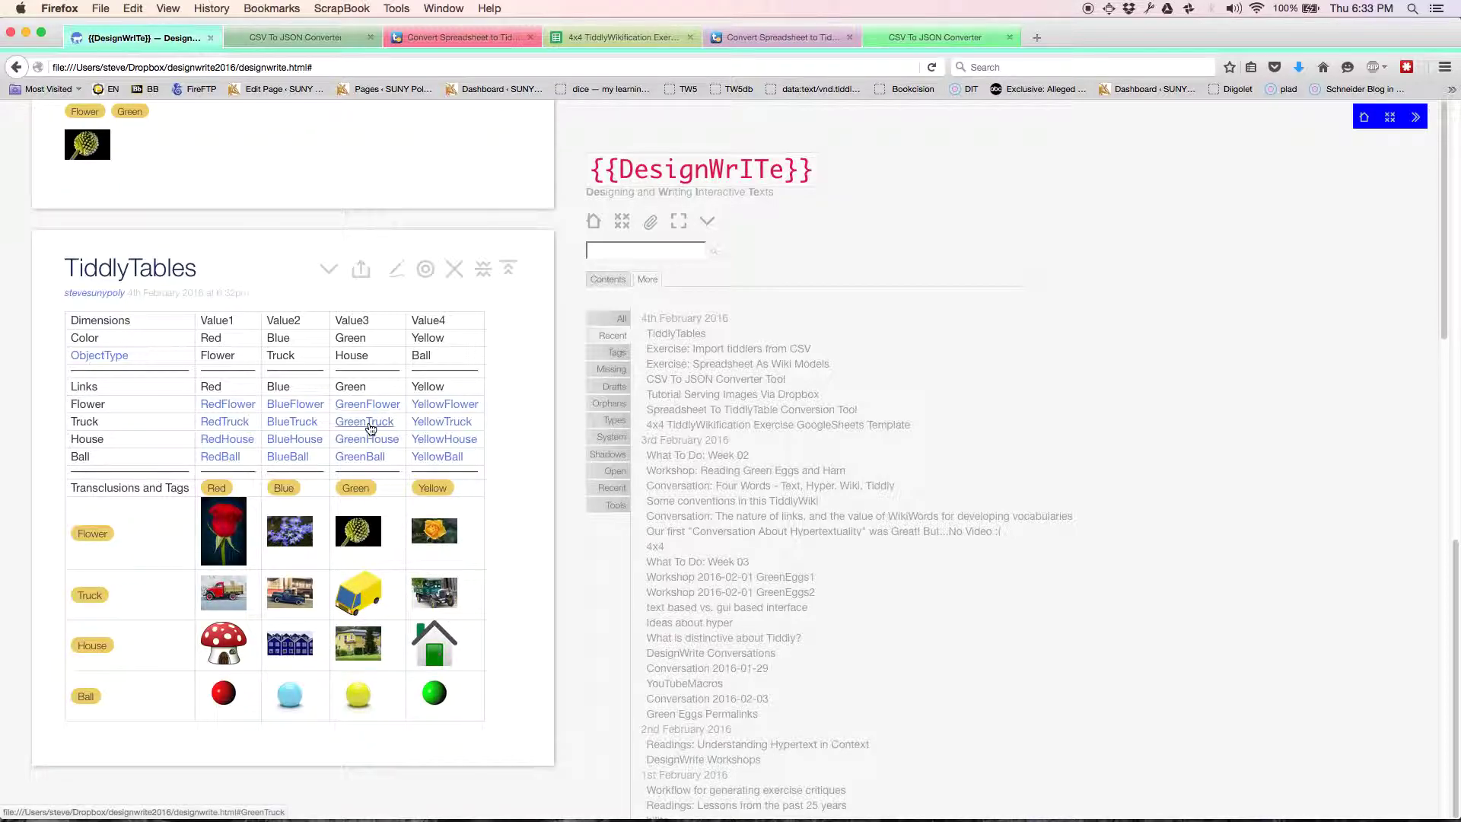